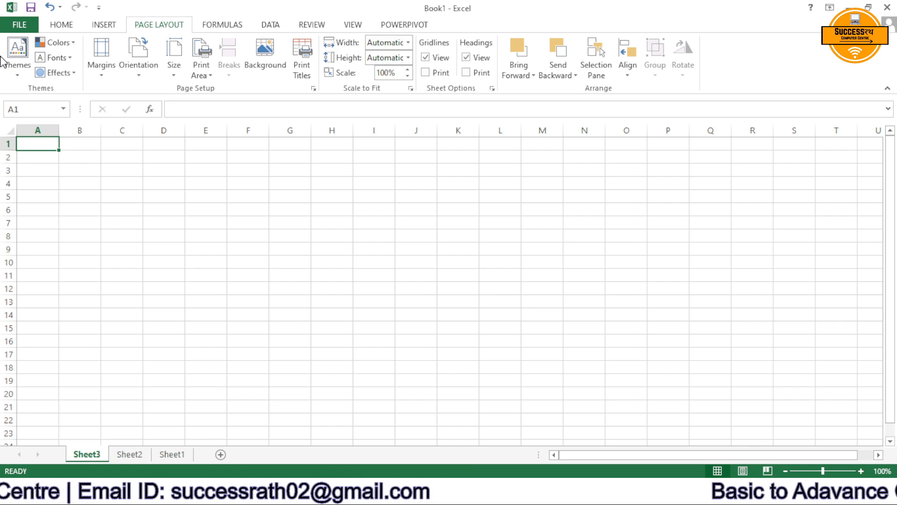
# On Sheet2, merge and center the company title across cells A1 to F1.
pyautogui.click(129, 454)
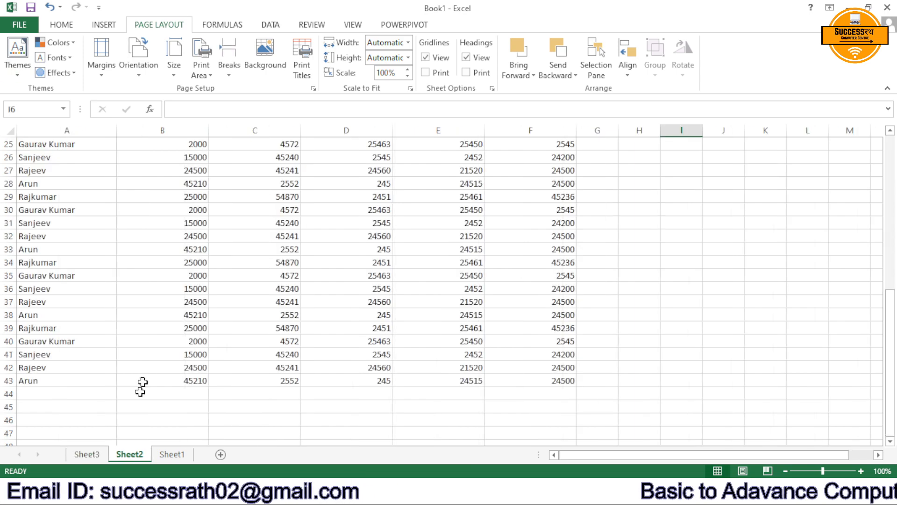
pyautogui.scroll(8, 186, 253)
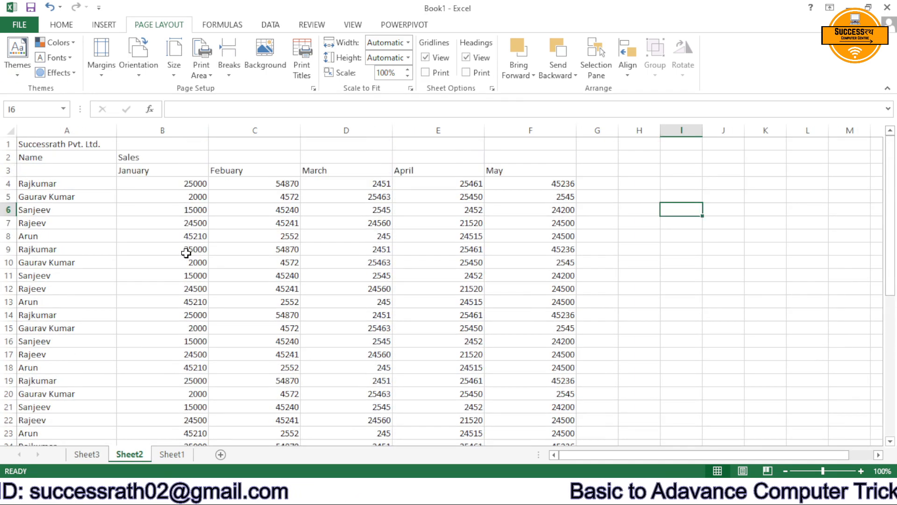
pyautogui.moveTo(63, 144); pyautogui.dragTo(493, 139)
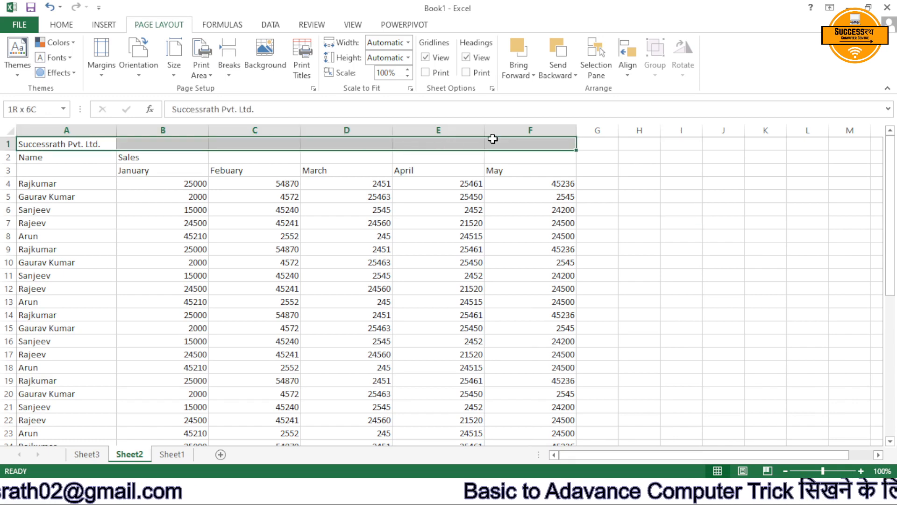
pyautogui.click(60, 29)
pyautogui.click(359, 71)
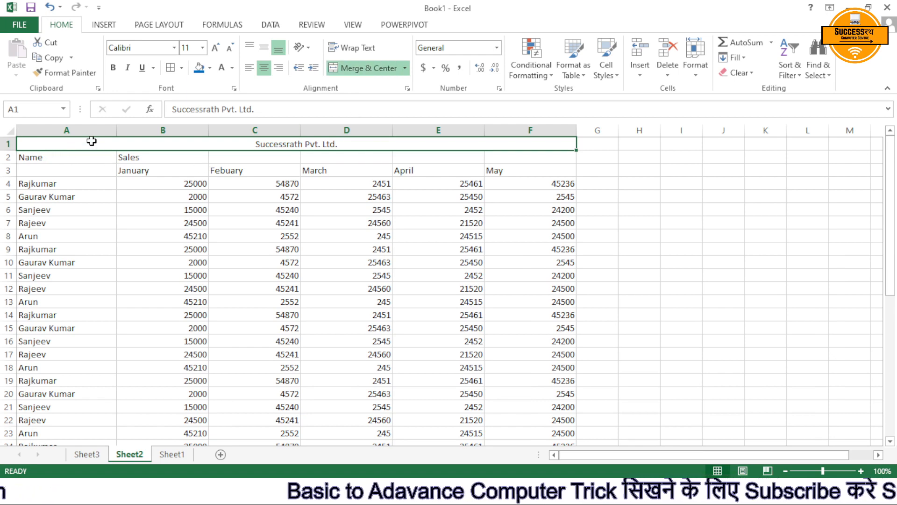
# Make the title and header rows 1 to 3 bold and middle-align them vertically.
pyautogui.moveTo(91, 141); pyautogui.dragTo(99, 165)
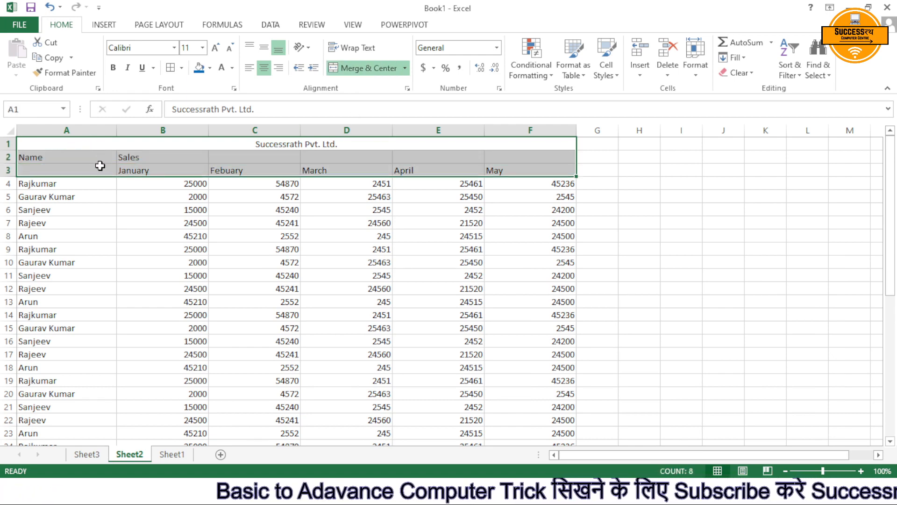
pyautogui.hotkey('ctrl', 'b')
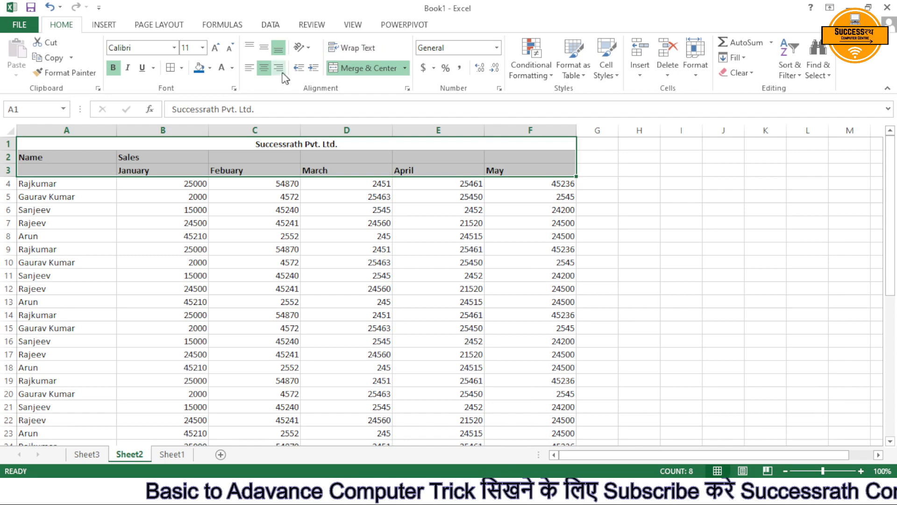
pyautogui.click(264, 49)
pyautogui.click(262, 184)
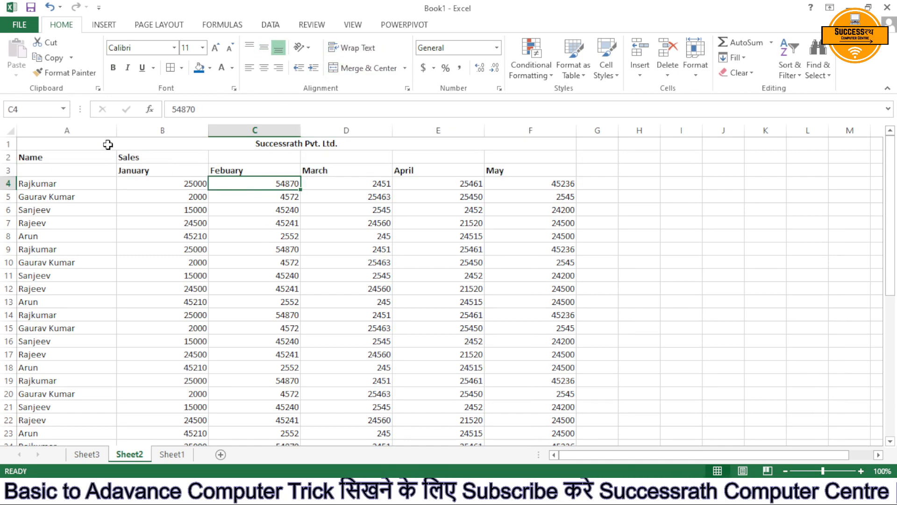
# Center the text of the title and header rows 1 to 3 horizontally.
pyautogui.moveTo(107, 143); pyautogui.dragTo(127, 172)
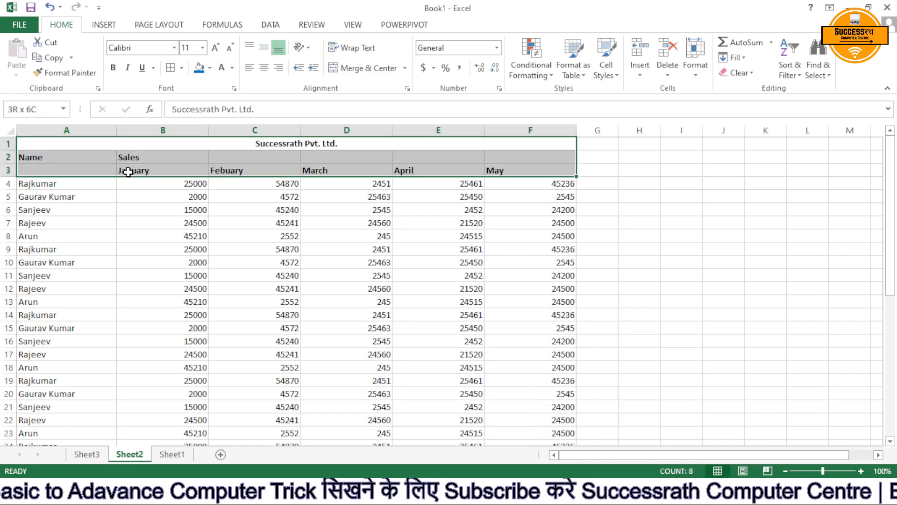
pyautogui.click(265, 68)
pyautogui.click(264, 69)
pyautogui.click(273, 207)
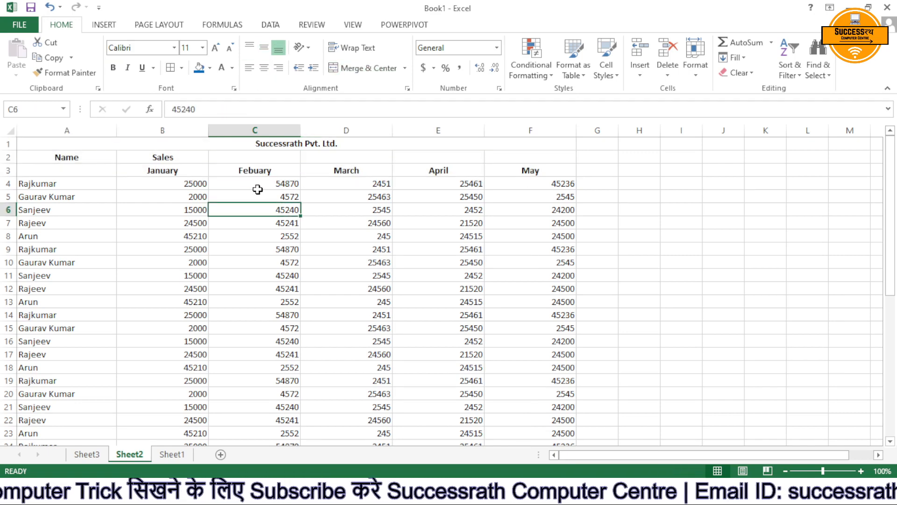
# Convert the sales data in A1:F43 to a table without marking it as having headers.
pyautogui.click(108, 25)
pyautogui.click(114, 58)
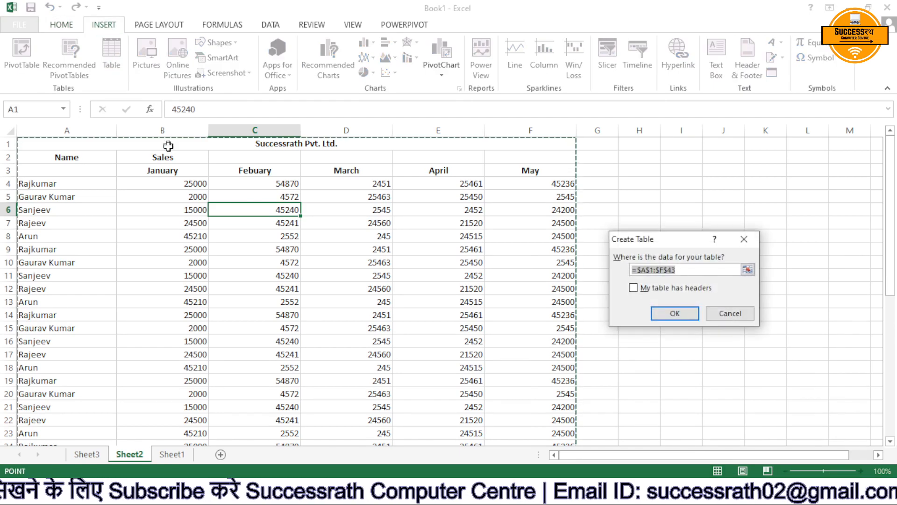
pyautogui.scroll(-8, 241, 192)
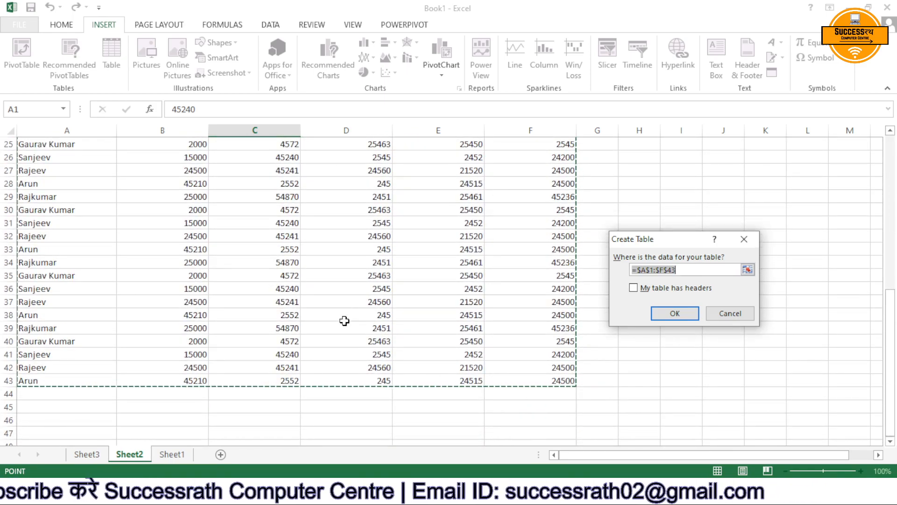
pyautogui.scroll(8, 345, 321)
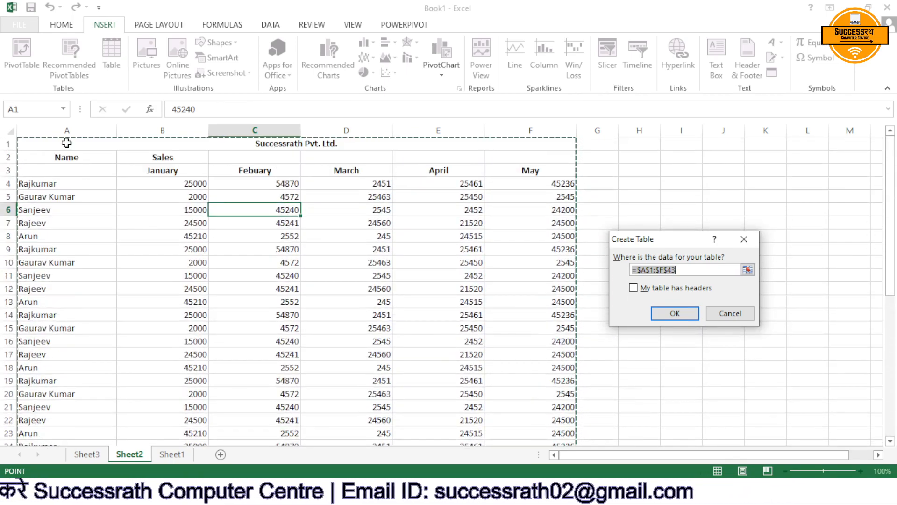
pyautogui.moveTo(66, 140); pyautogui.dragTo(423, 419)
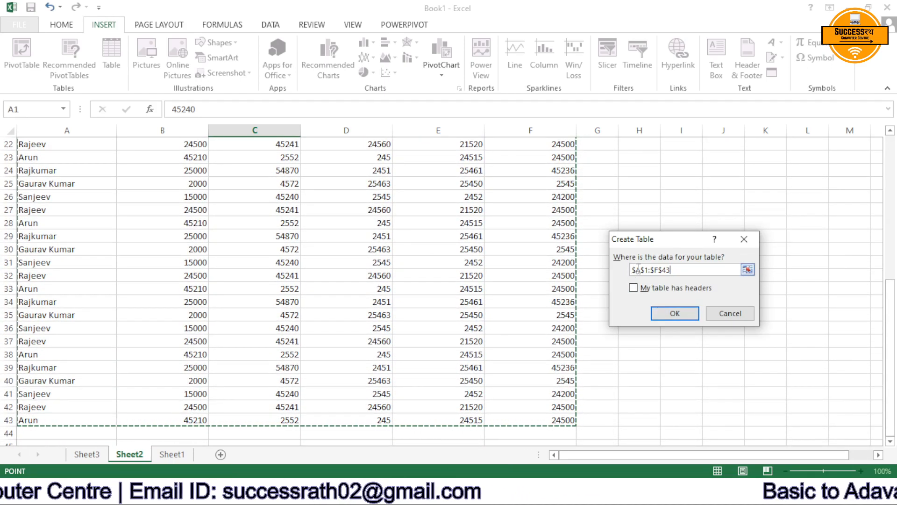
pyautogui.click(664, 316)
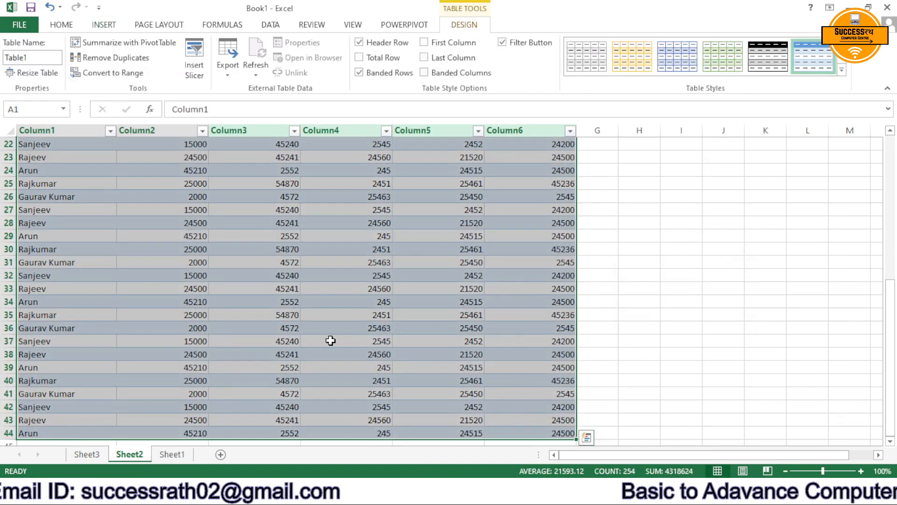
# Try a light table style, then apply the orange style from the first row of the Medium table styles.
pyautogui.scroll(7, 330, 340)
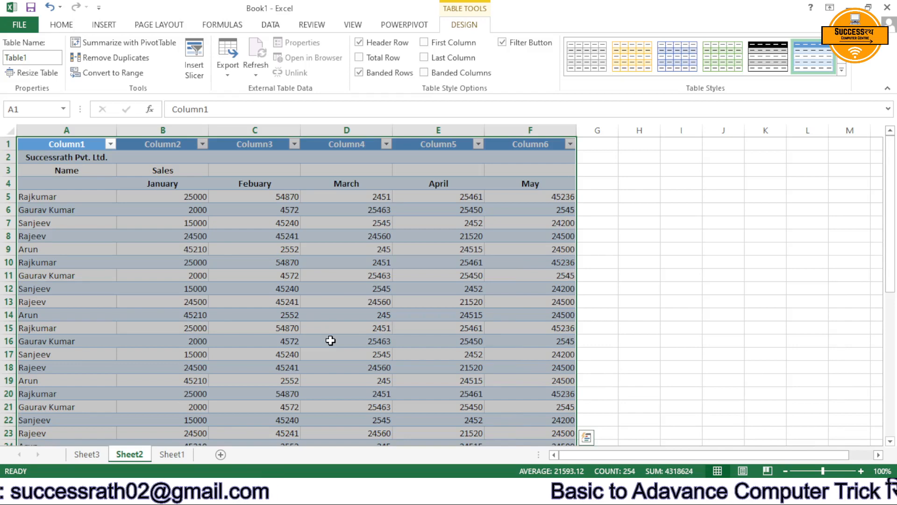
pyautogui.click(722, 60)
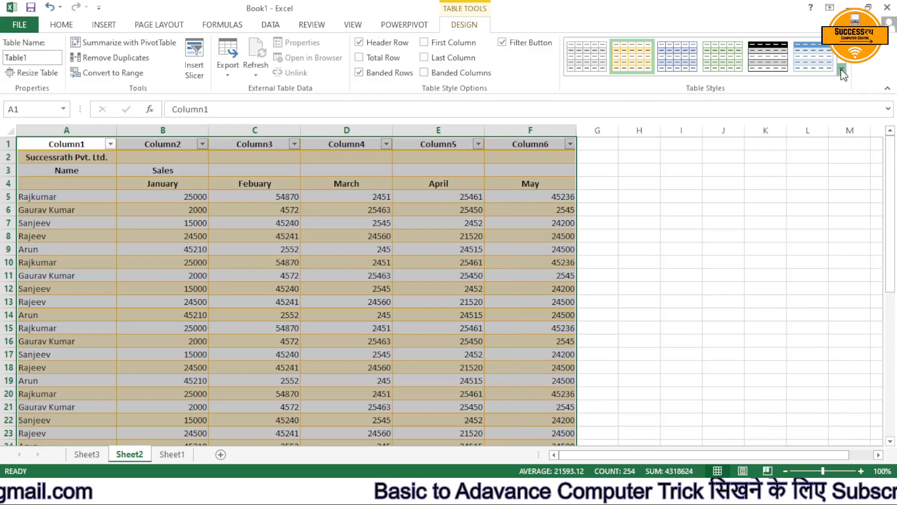
pyautogui.click(840, 70)
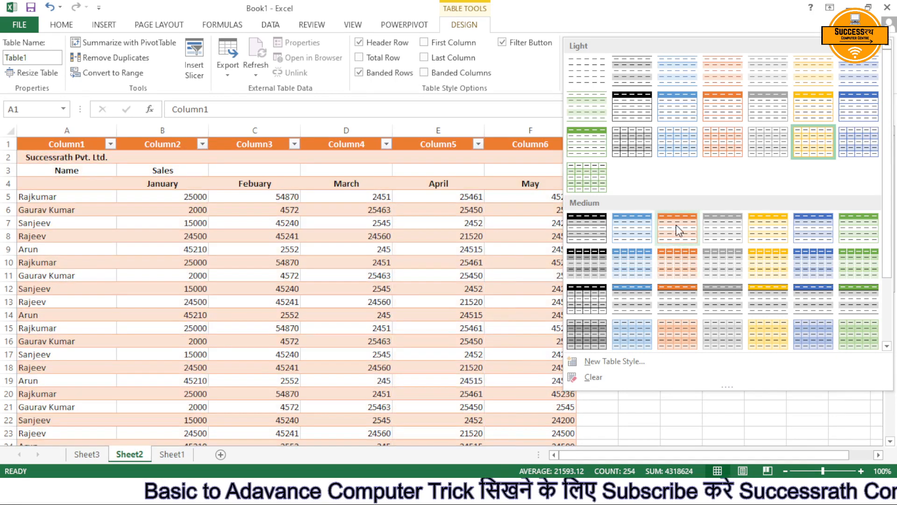
pyautogui.click(678, 229)
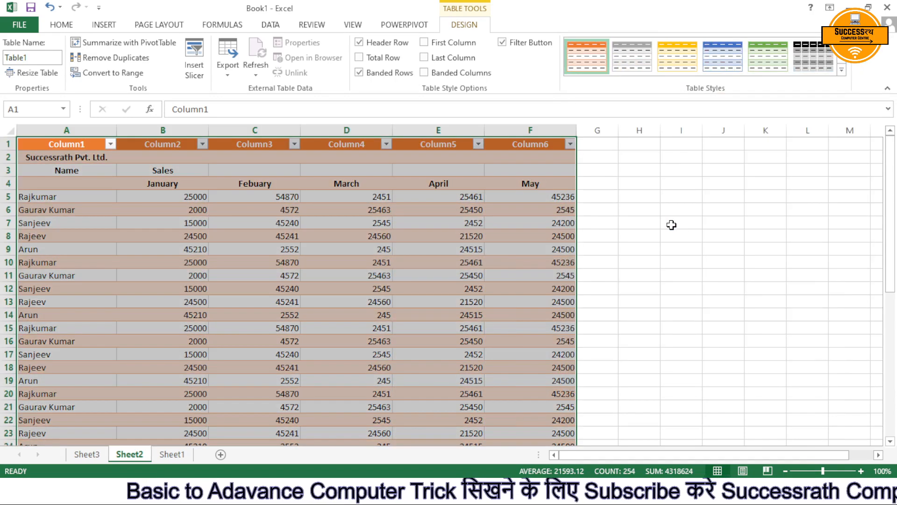
pyautogui.click(671, 219)
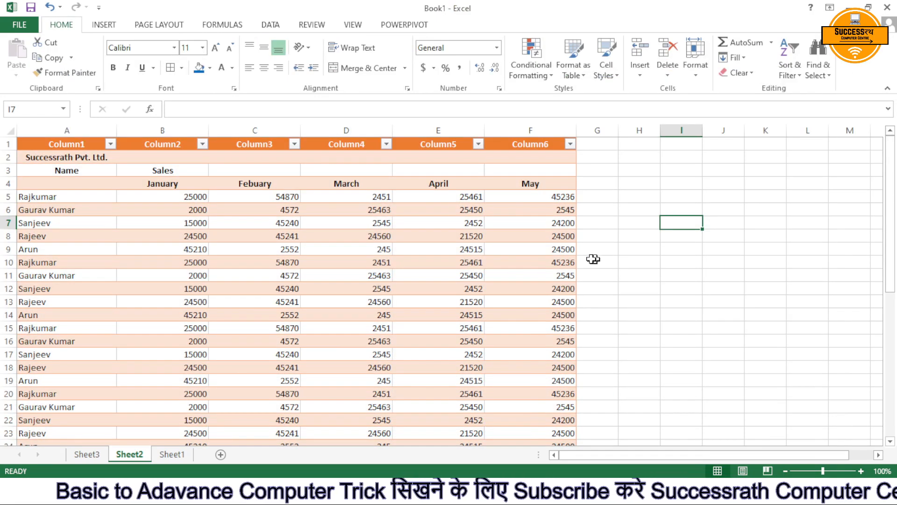
# Apply the Slice theme to the workbook.
pyautogui.click(151, 26)
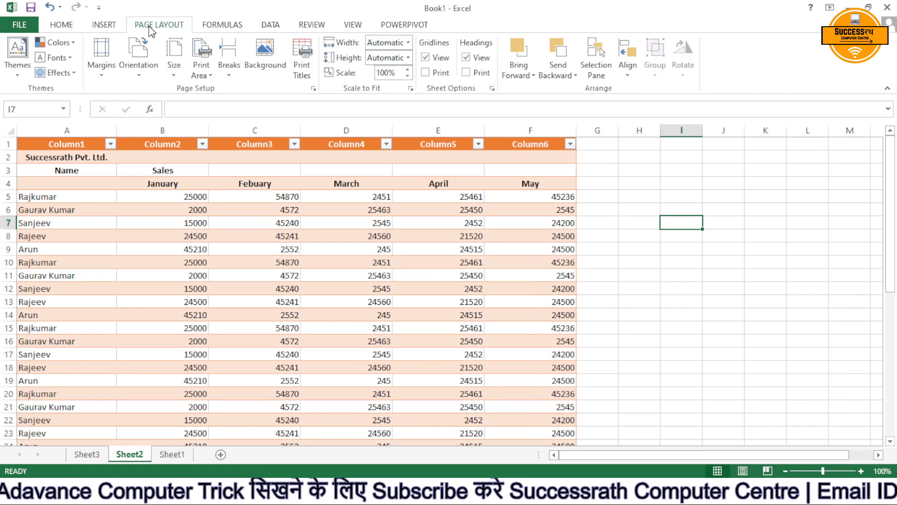
pyautogui.click(19, 80)
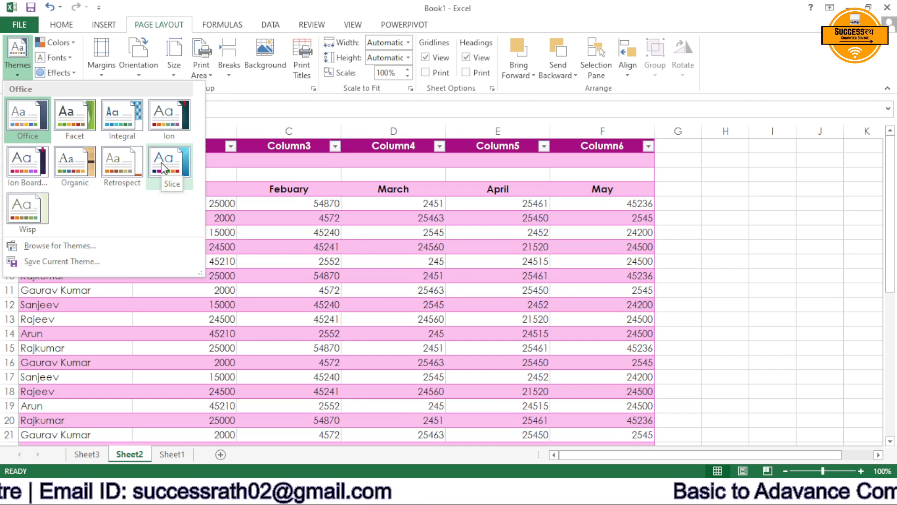
pyautogui.click(163, 168)
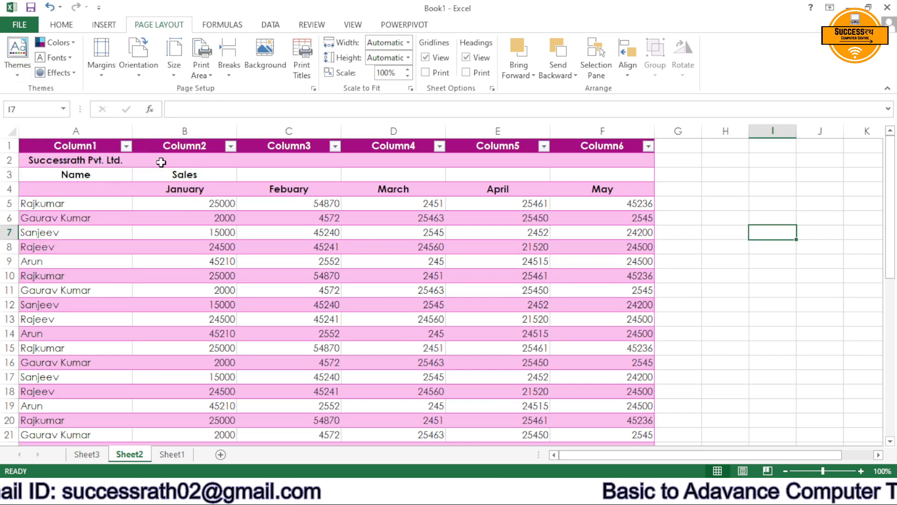
# Set the theme colors to Office and the theme fonts to Franklin Gothic.
pyautogui.click(66, 45)
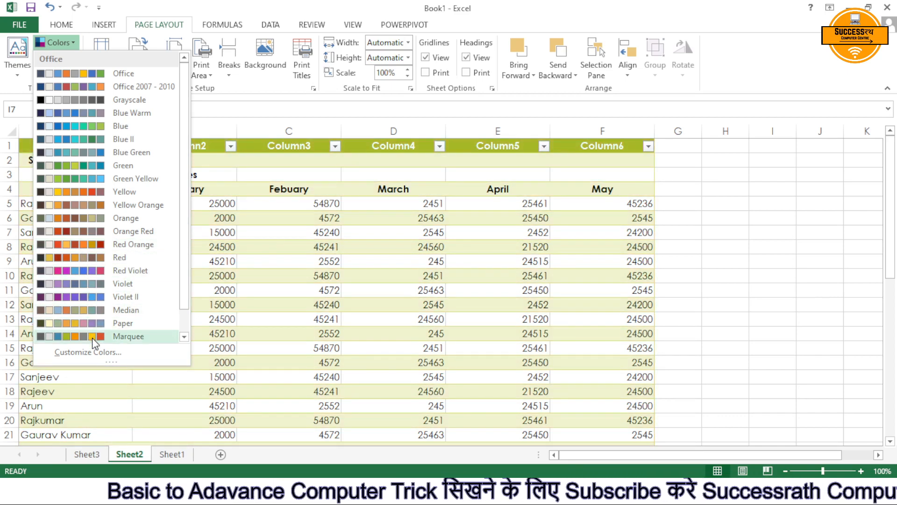
pyautogui.click(61, 72)
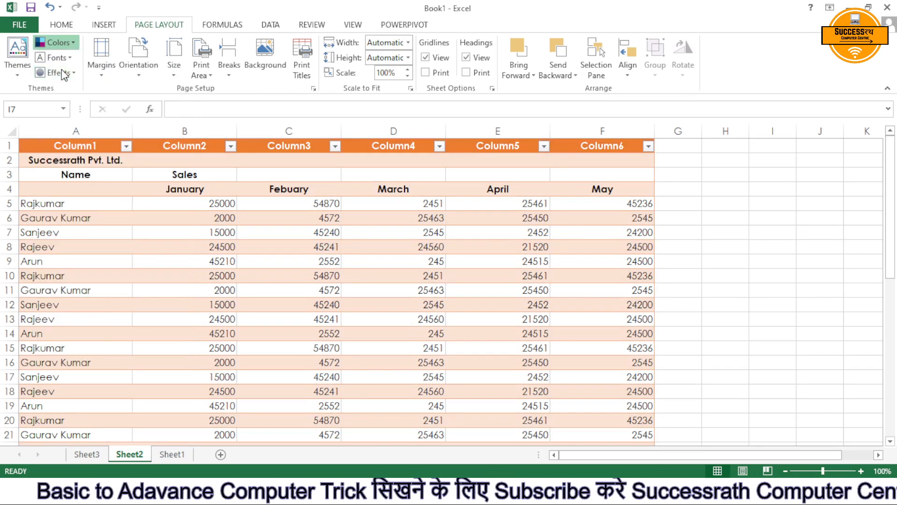
pyautogui.click(54, 57)
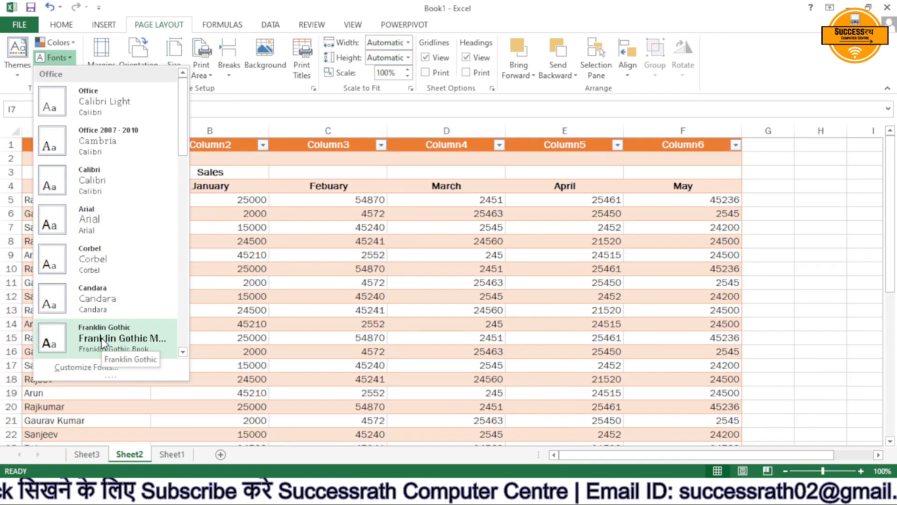
pyautogui.click(101, 339)
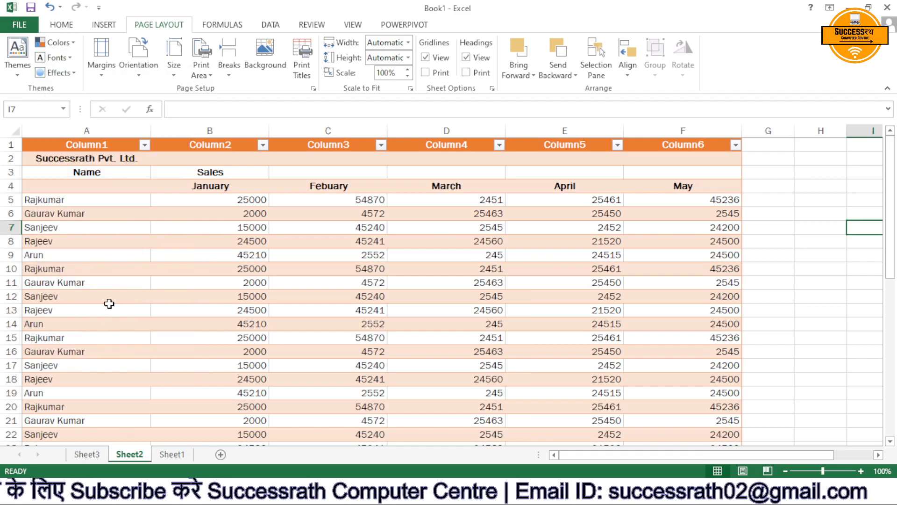
# Set the theme effects to Reflection.
pyautogui.click(57, 77)
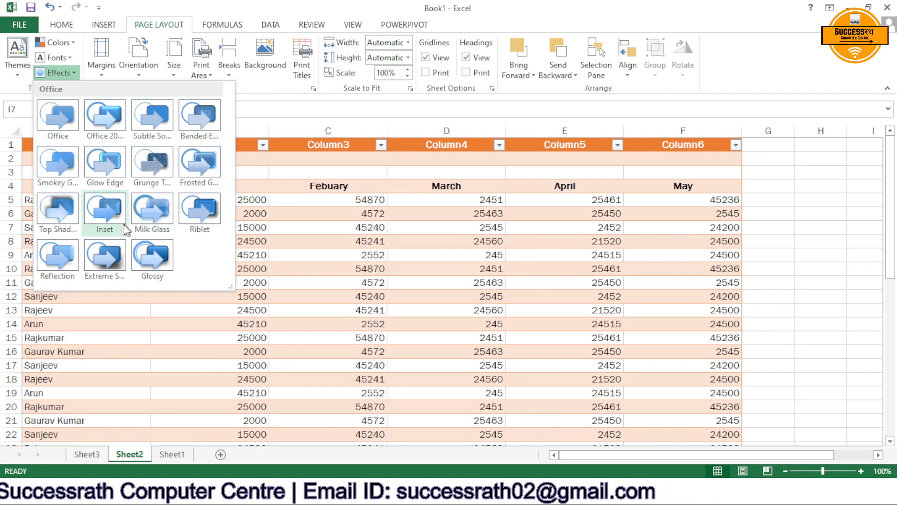
pyautogui.click(64, 266)
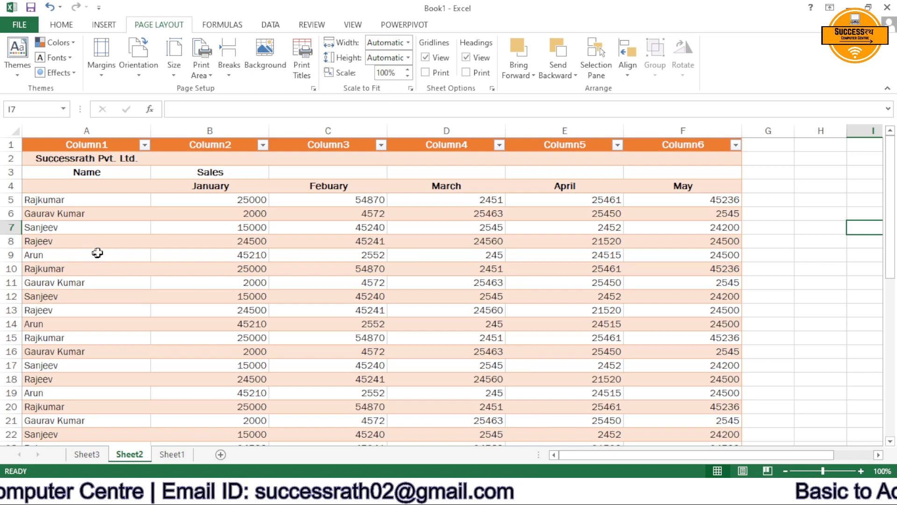
pyautogui.click(182, 239)
pyautogui.click(110, 158)
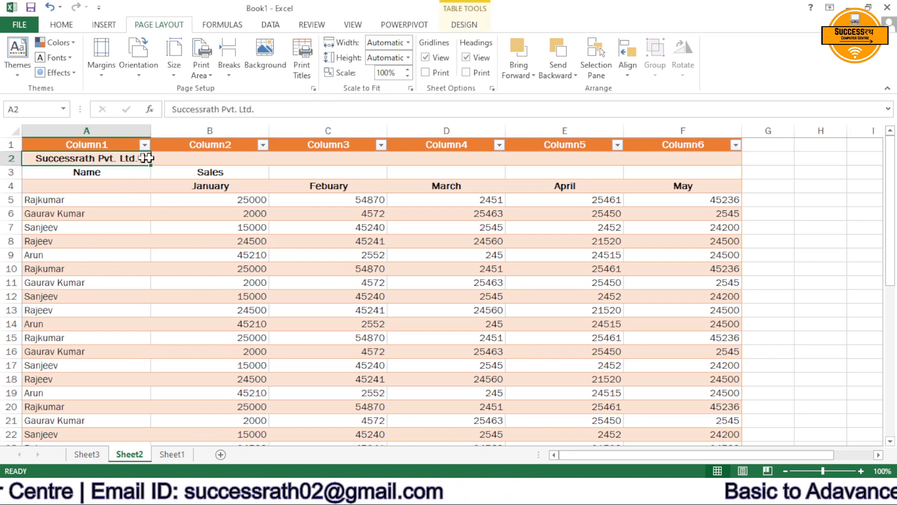
pyautogui.moveTo(146, 158); pyautogui.dragTo(701, 162)
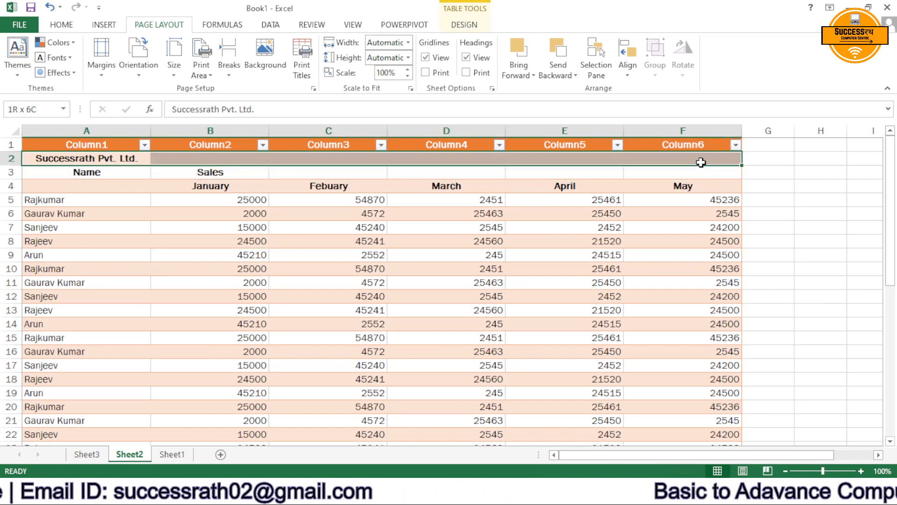
pyautogui.click(61, 25)
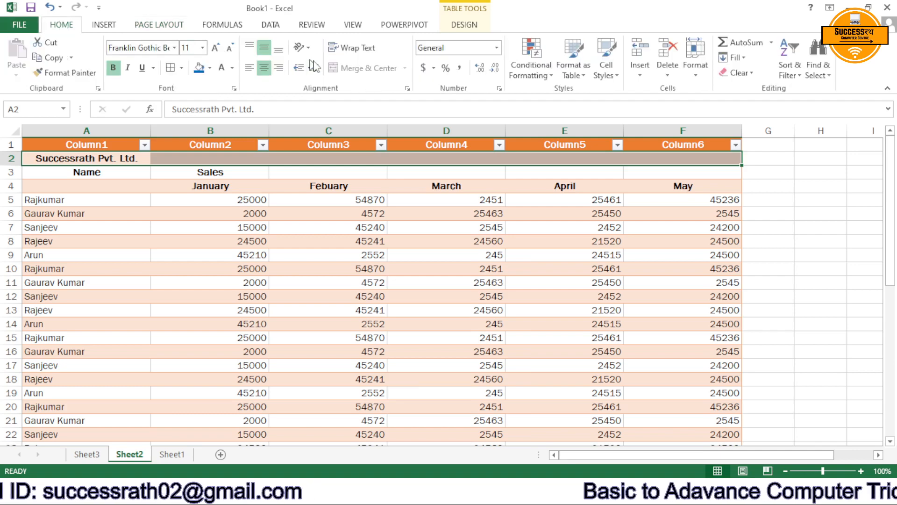
pyautogui.click(332, 321)
pyautogui.click(161, 167)
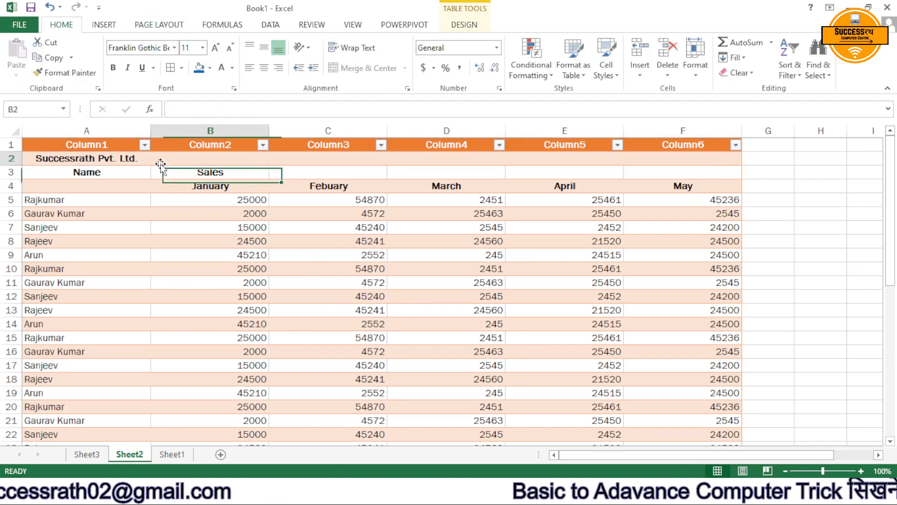
pyautogui.click(121, 162)
pyautogui.click(300, 292)
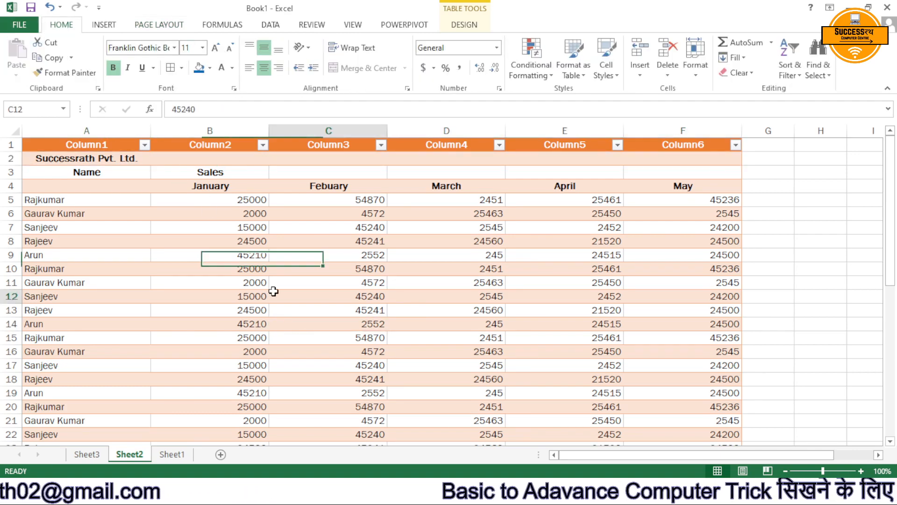
# Increase the font size of the title and header rows 2 to 4 by two steps.
pyautogui.moveTo(61, 159); pyautogui.dragTo(705, 184)
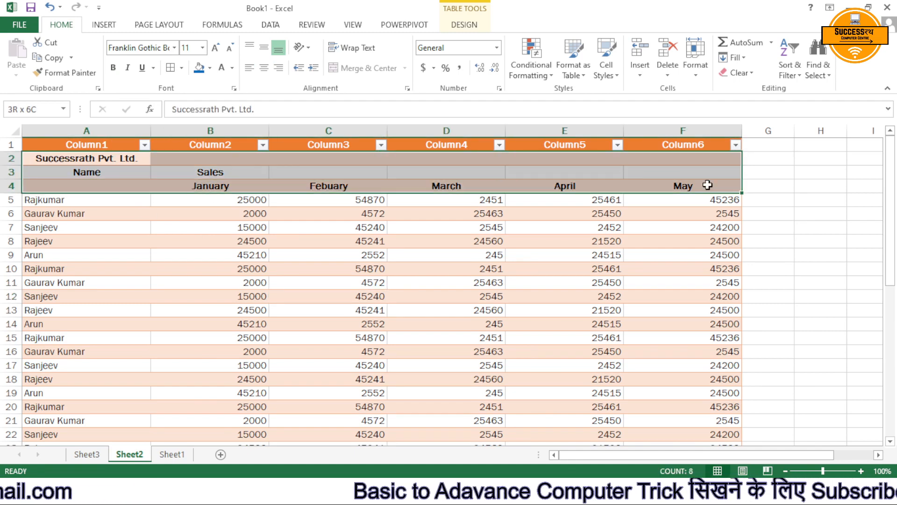
pyautogui.click(216, 48)
pyautogui.click(216, 48)
pyautogui.click(329, 323)
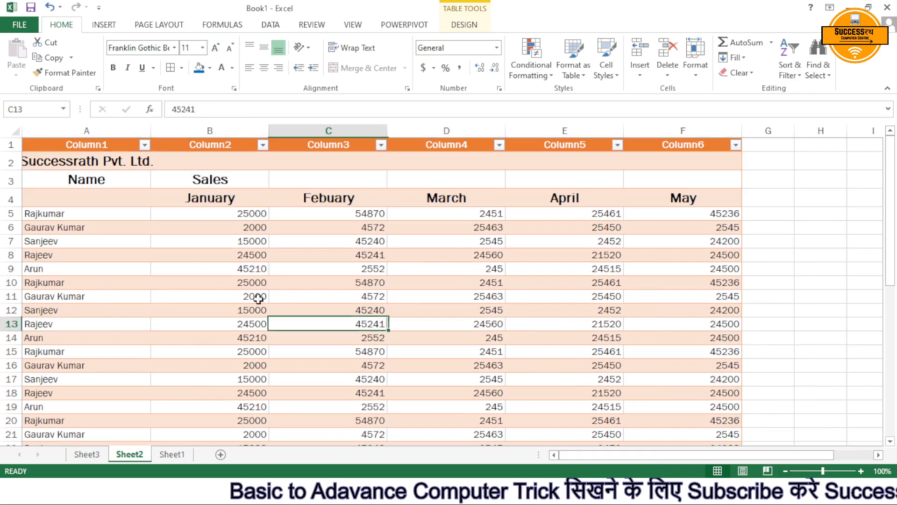
pyautogui.click(176, 177)
pyautogui.click(161, 164)
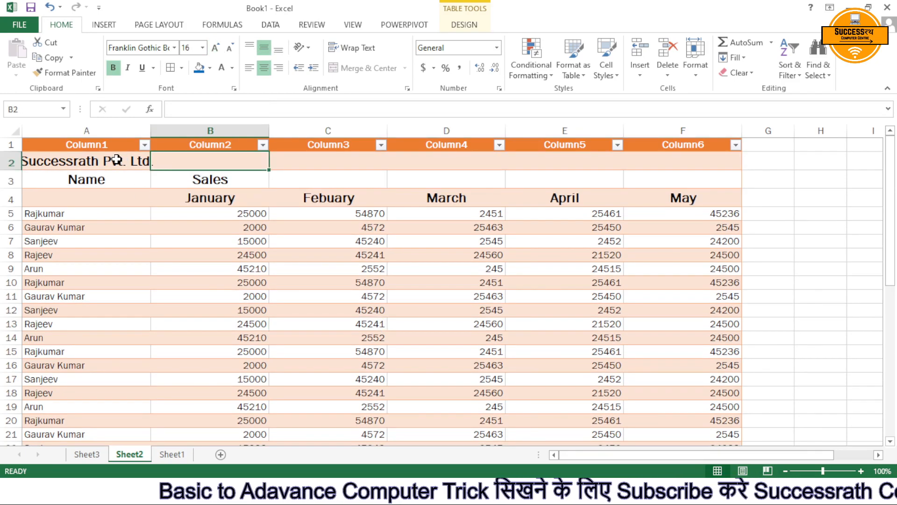
pyautogui.moveTo(116, 160); pyautogui.dragTo(188, 158)
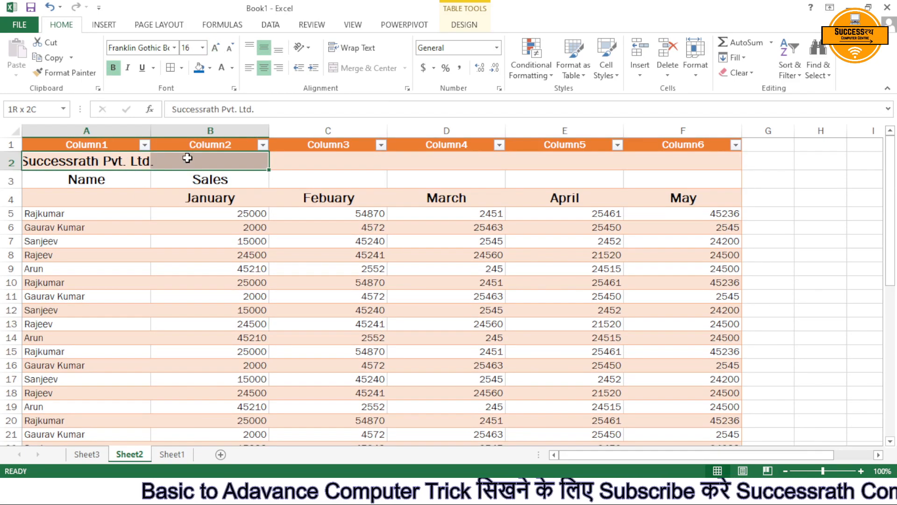
pyautogui.click(334, 174)
pyautogui.click(344, 296)
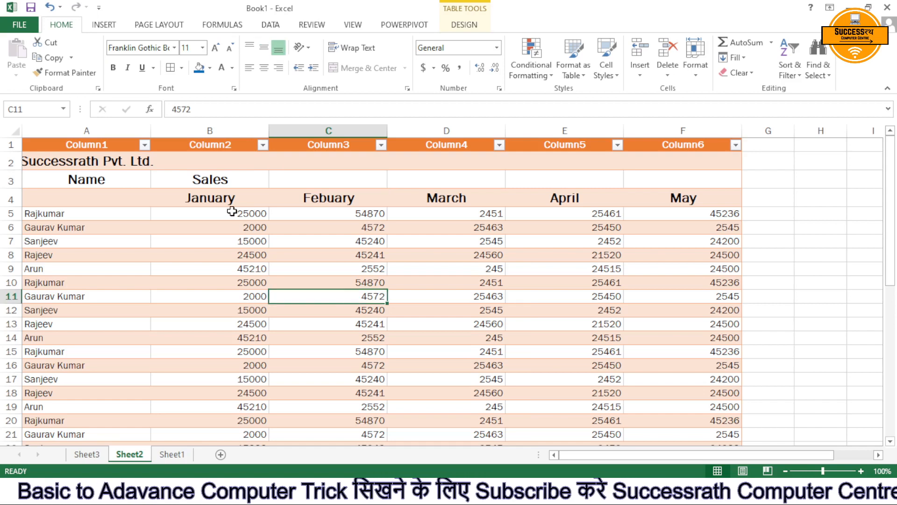
# Check in the print preview how the sales table is split across the printed pages.
pyautogui.click(169, 25)
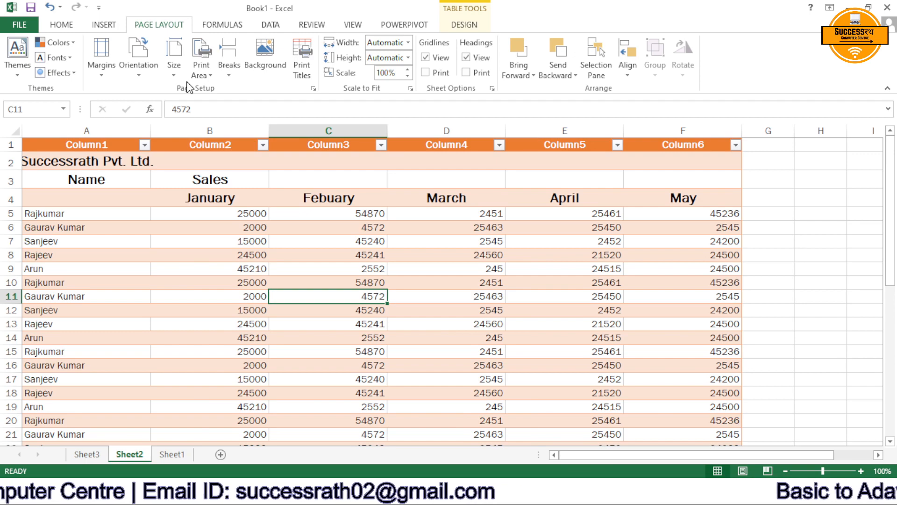
pyautogui.scroll(-7, 309, 239)
pyautogui.scroll(-3, 309, 239)
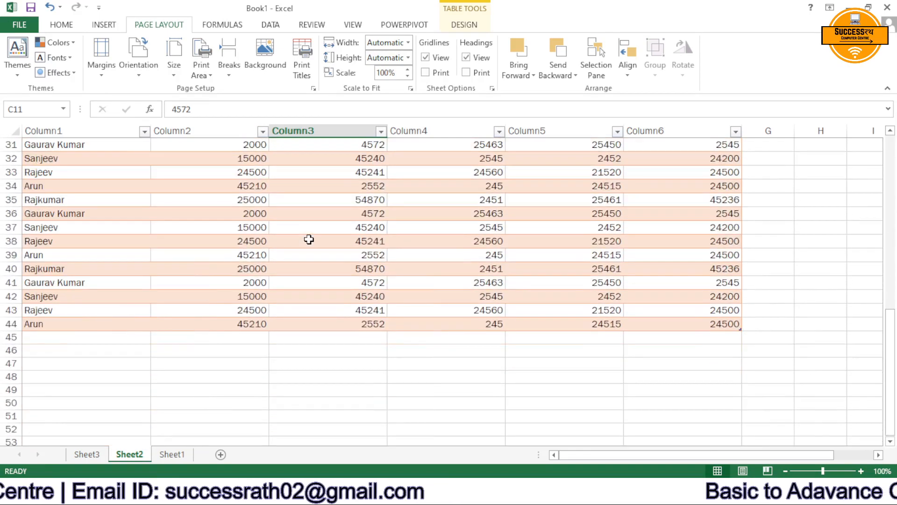
pyautogui.scroll(10, 309, 239)
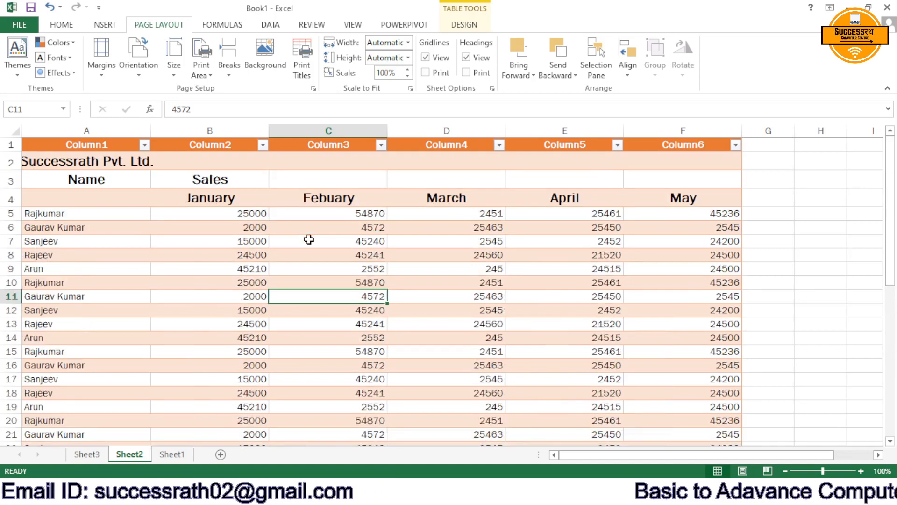
pyautogui.hotkey('ctrl', 'p')
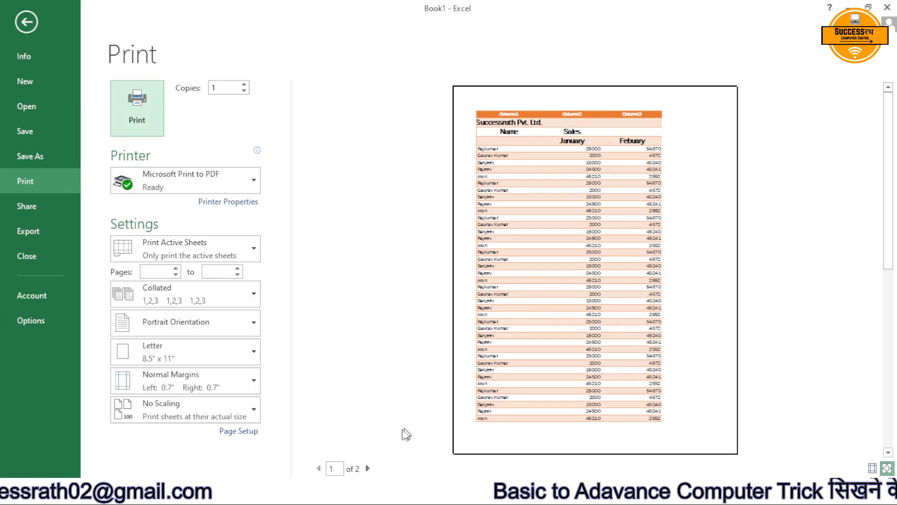
pyautogui.click(368, 468)
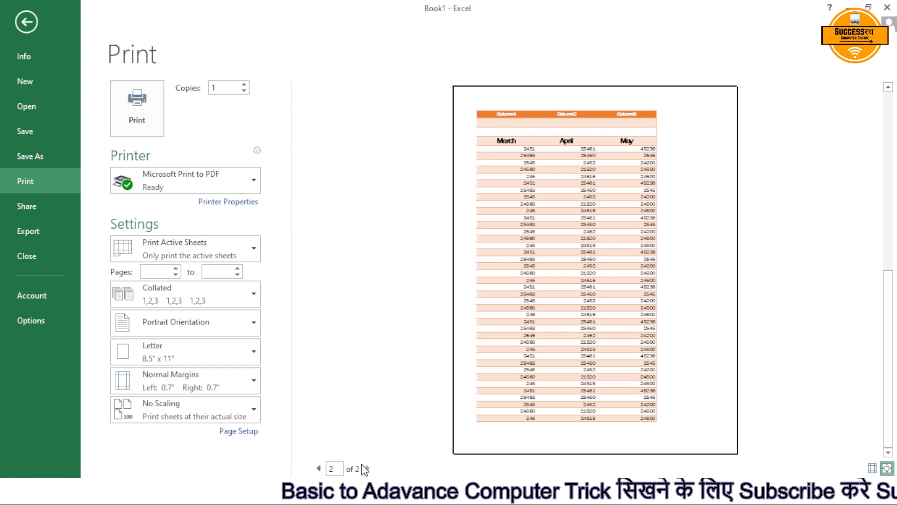
pyautogui.press('Escape')
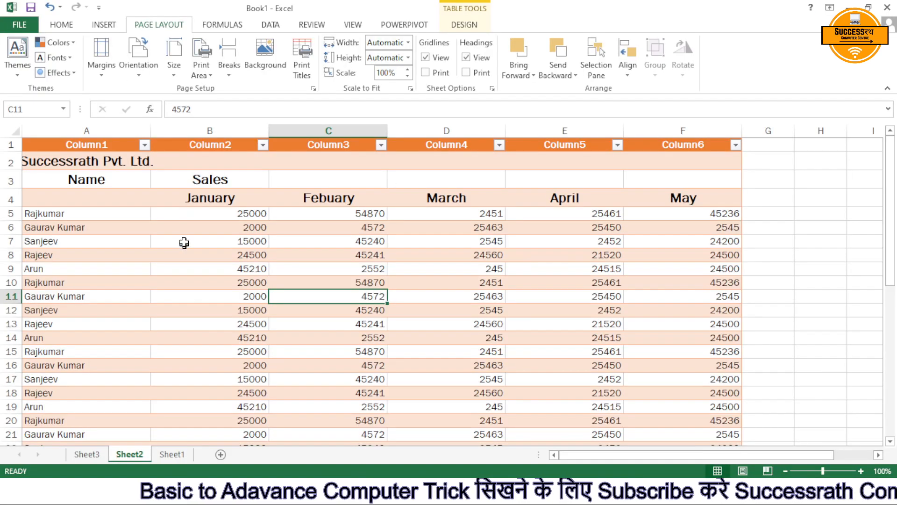
# Set the page margins of the sales sheet to the Narrow preset.
pyautogui.scroll(-8, 203, 220)
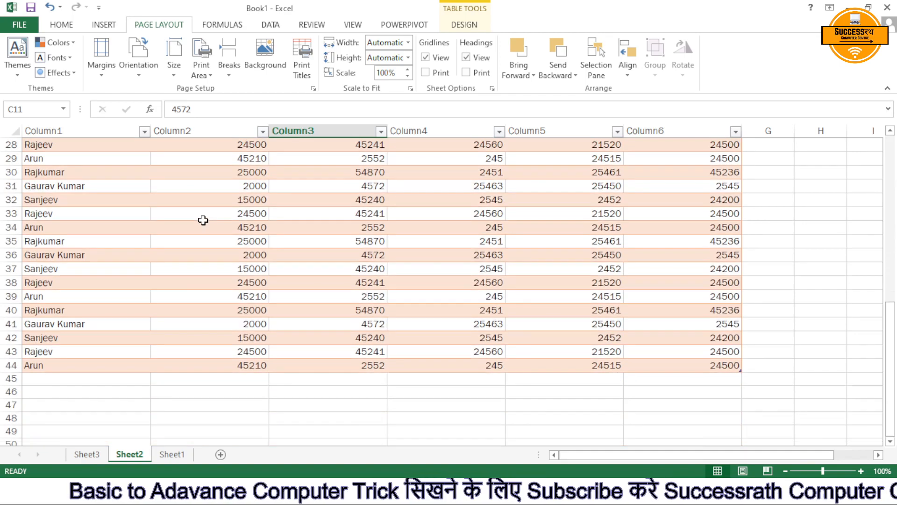
pyautogui.scroll(8, 202, 220)
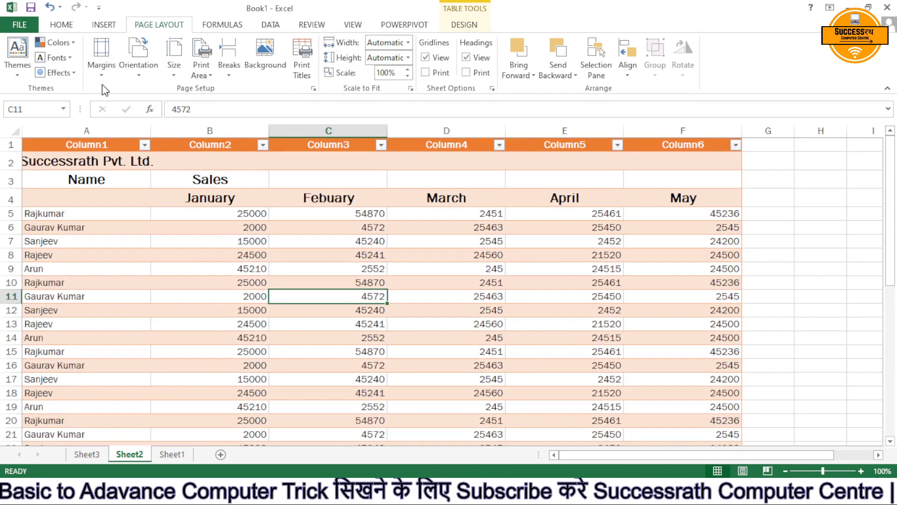
pyautogui.click(106, 78)
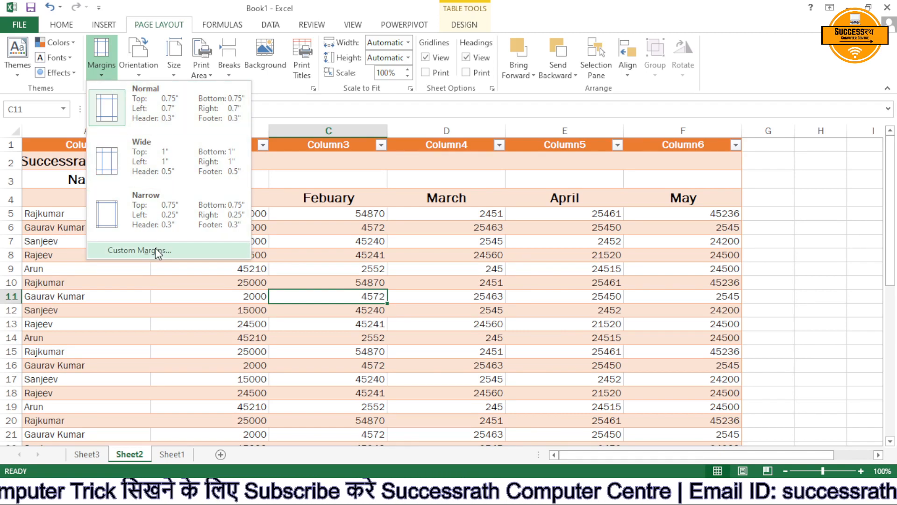
pyautogui.click(150, 214)
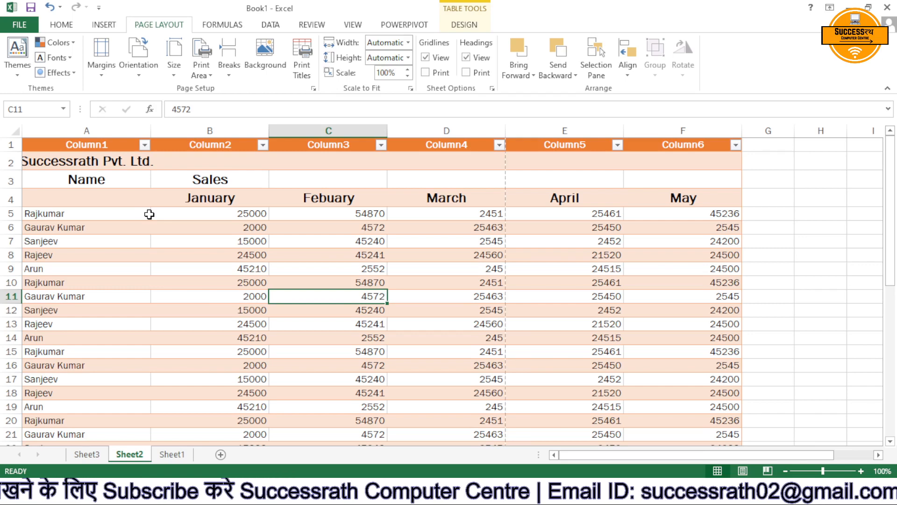
# Review the custom margin settings without changing them and check the sheet in the print preview.
pyautogui.click(101, 56)
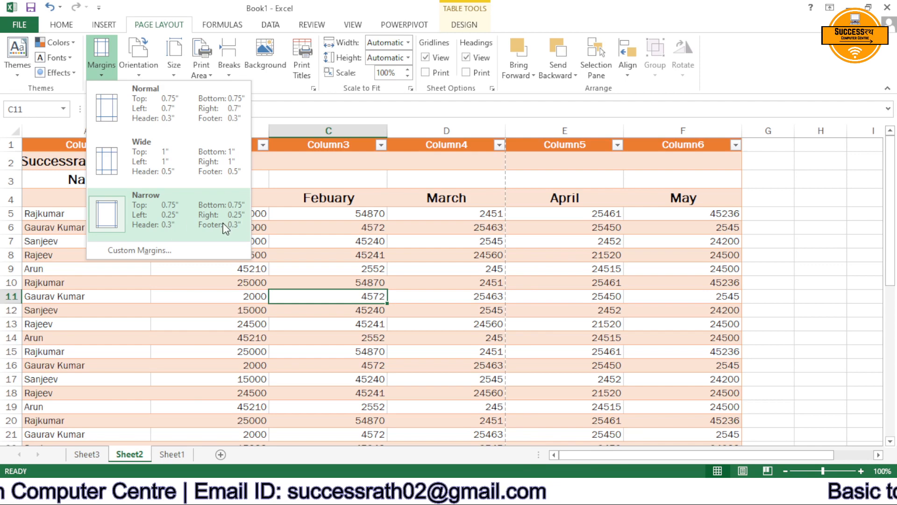
pyautogui.click(172, 252)
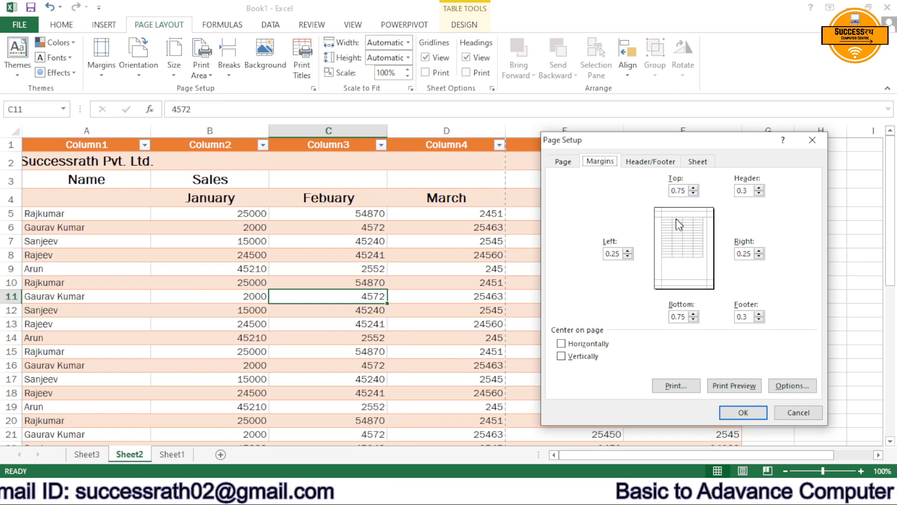
pyautogui.click(746, 412)
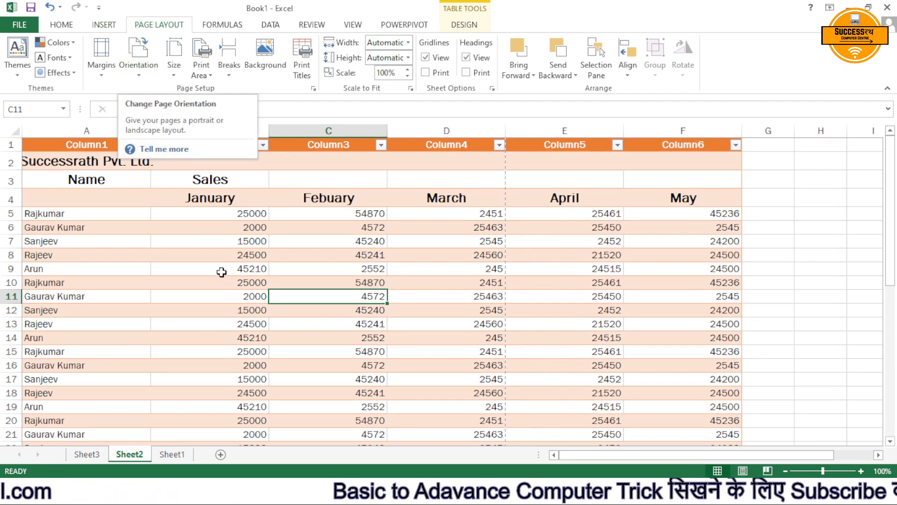
pyautogui.hotkey('ctrl', 'p')
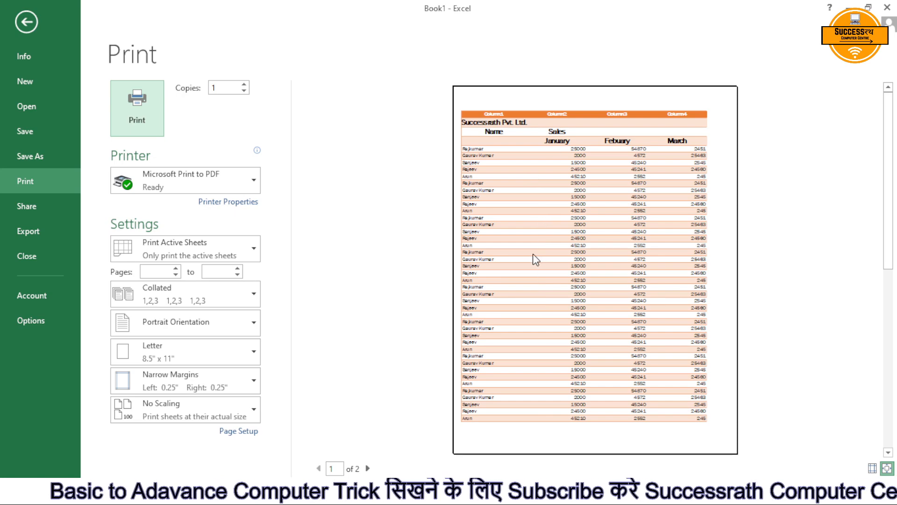
pyautogui.press('Escape')
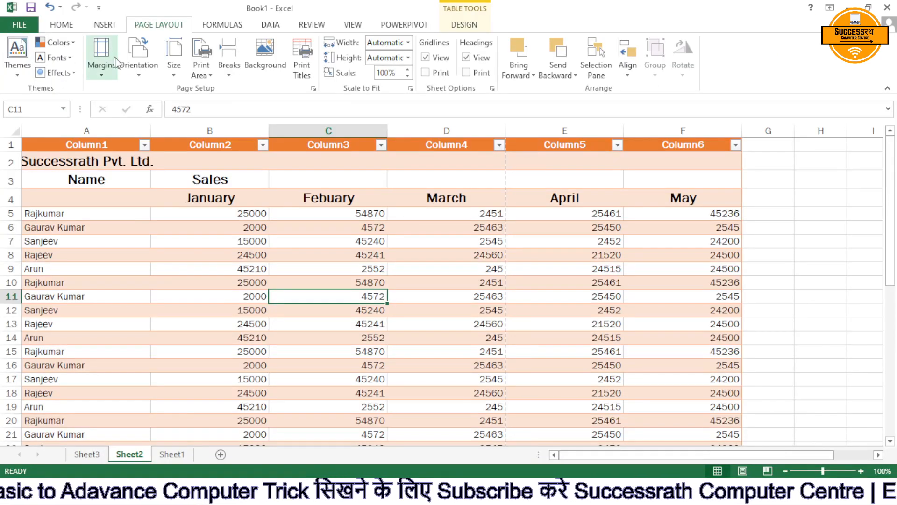
# Set the page orientation to Landscape and look through the pages in the print preview.
pyautogui.click(135, 62)
pyautogui.click(154, 129)
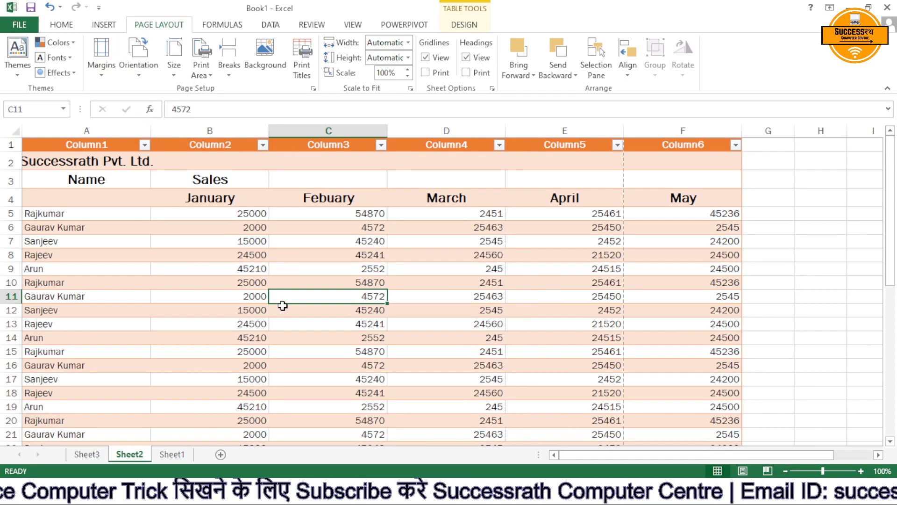
pyautogui.hotkey('ctrl', 'p')
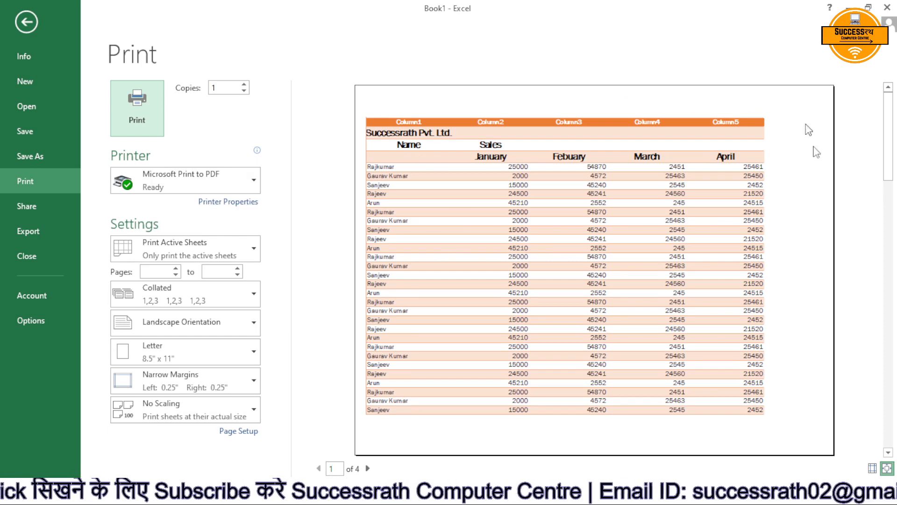
pyautogui.click(366, 469)
pyautogui.click(367, 469)
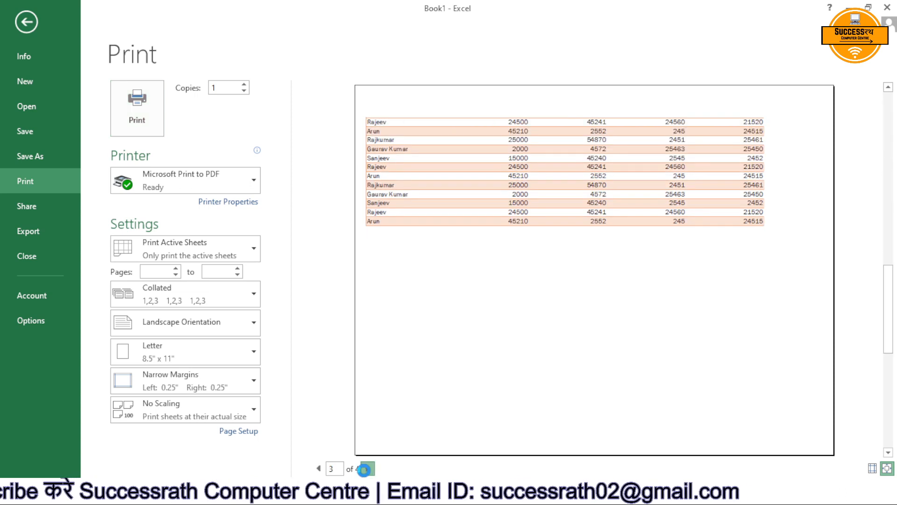
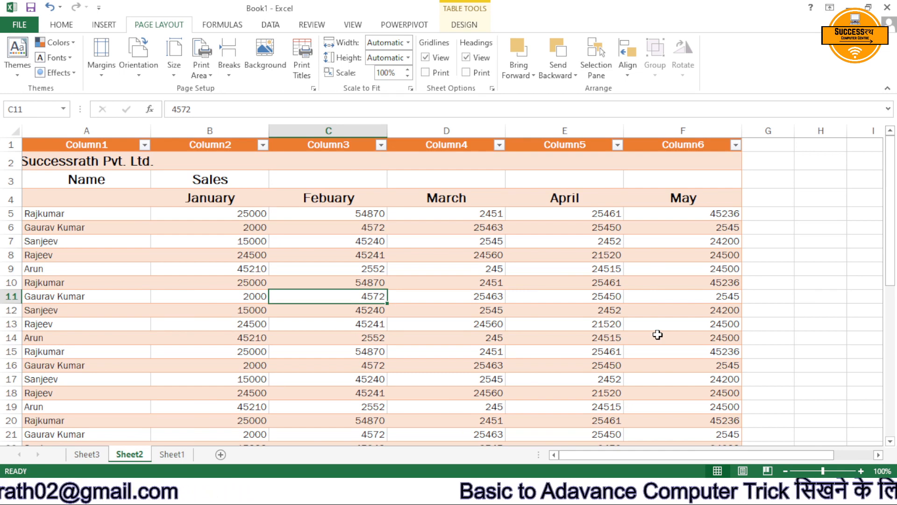
# Set the range A2:C17 as the print area and check it in the print preview.
pyautogui.moveTo(45, 159); pyautogui.dragTo(338, 382)
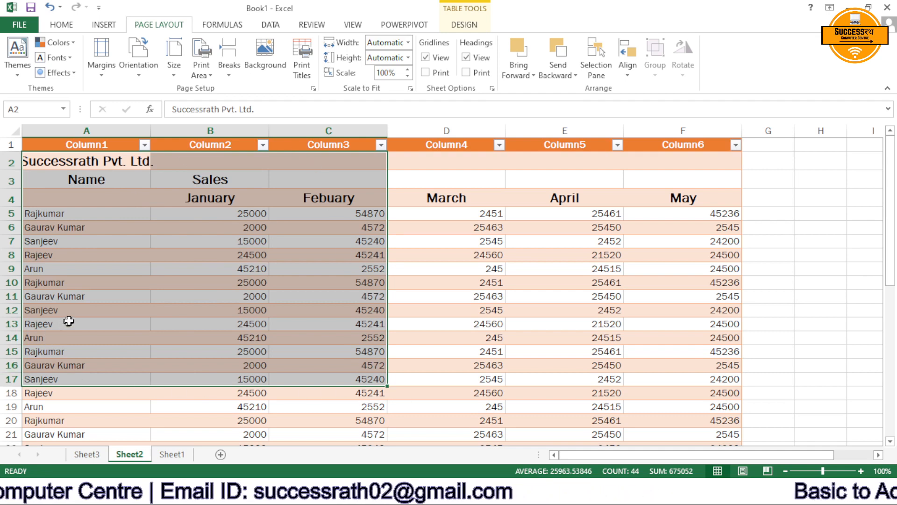
pyautogui.click(195, 75)
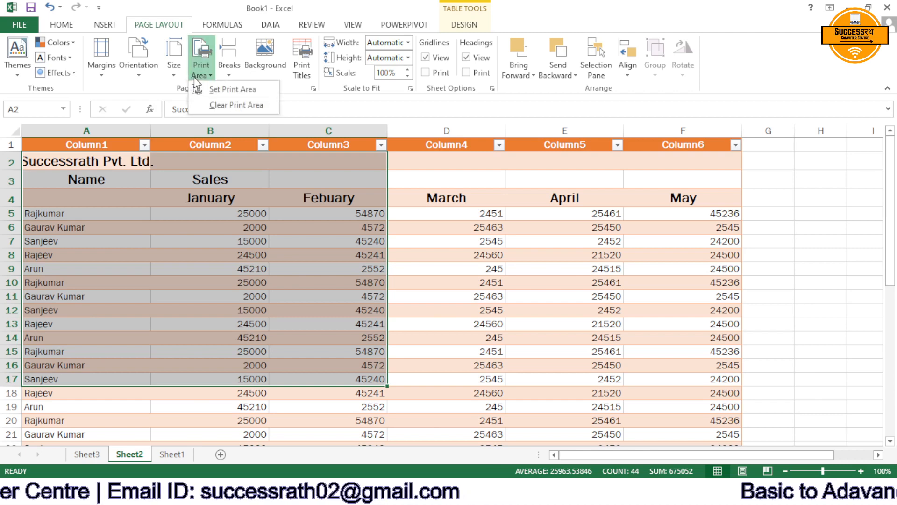
pyautogui.click(237, 89)
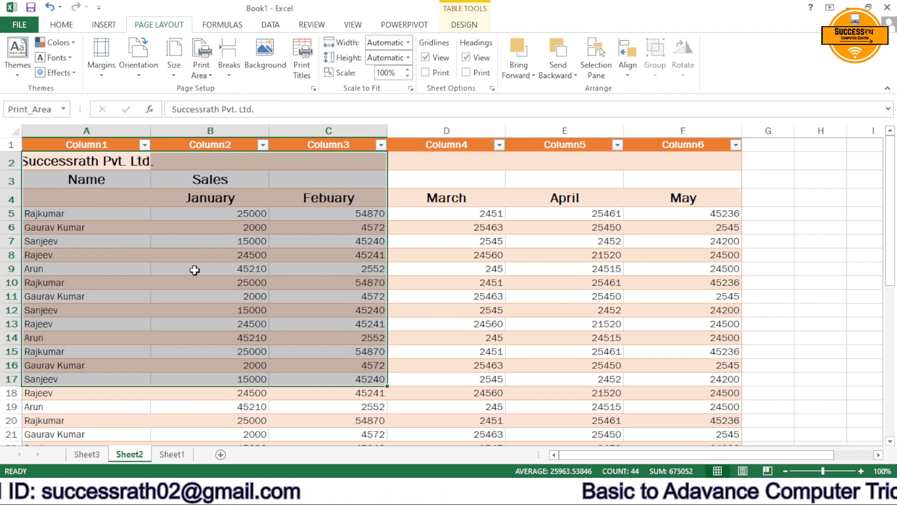
pyautogui.hotkey('ctrl', 'p')
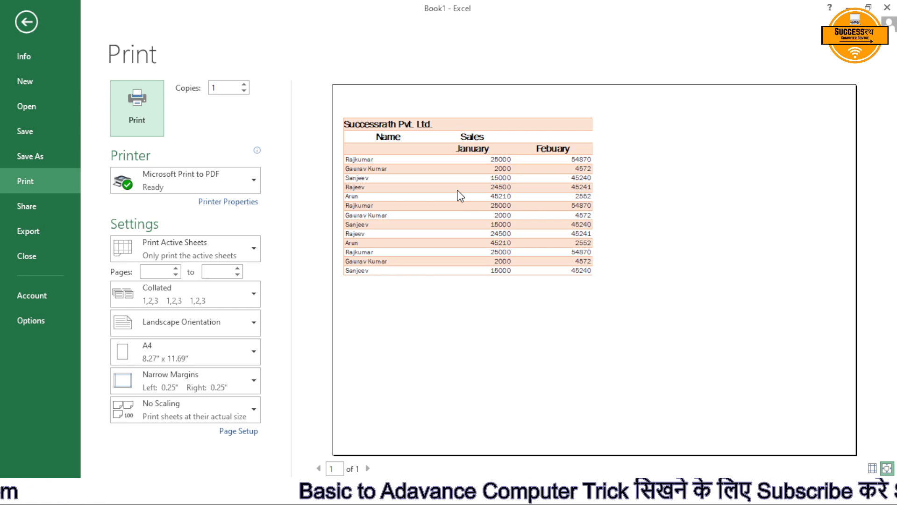
pyautogui.press('Escape')
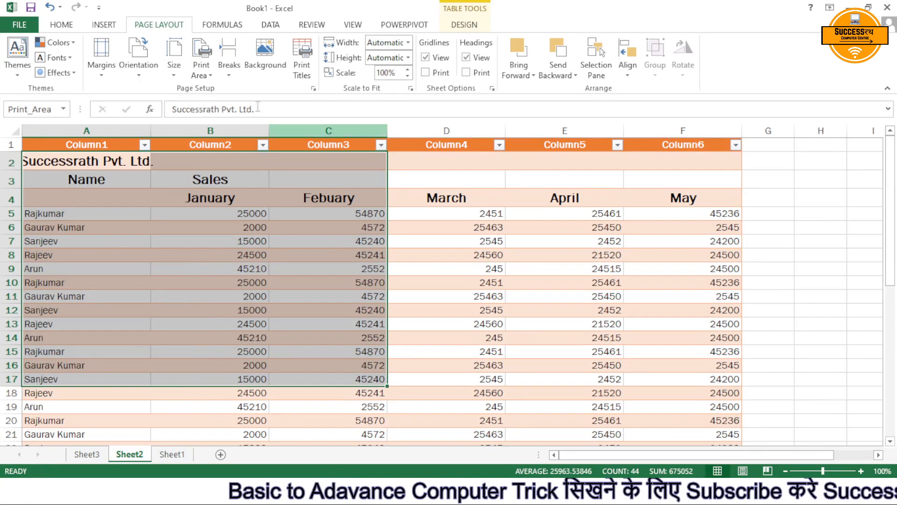
# Clear the print area and check the whole sales sheet in the print preview.
pyautogui.click(201, 73)
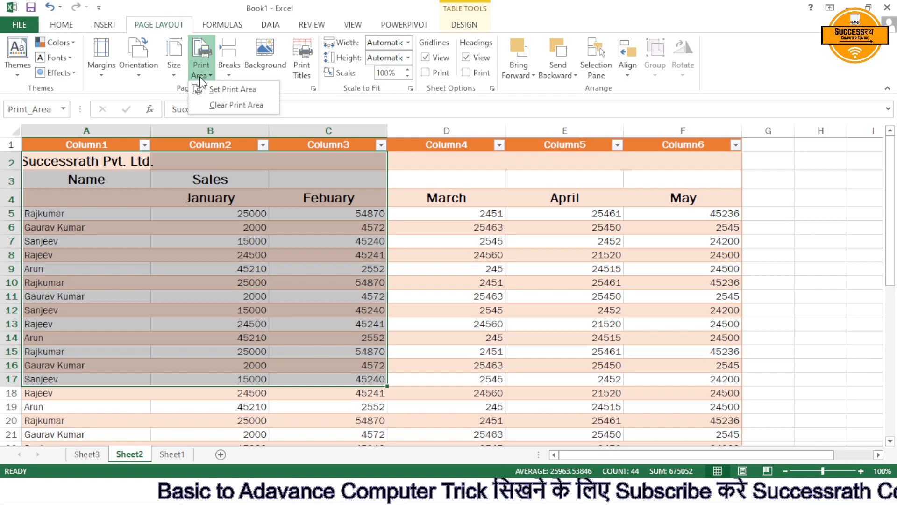
pyautogui.click(256, 109)
pyautogui.click(262, 226)
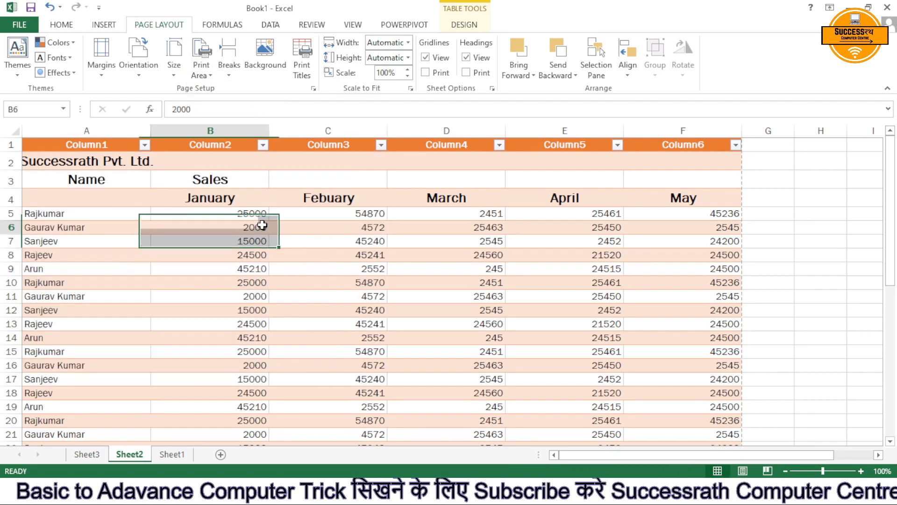
pyautogui.hotkey('ctrl', 'p')
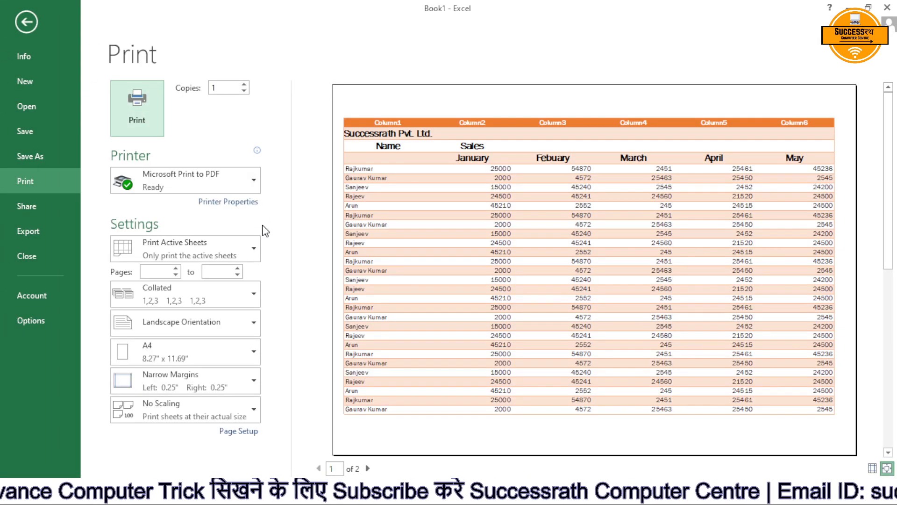
pyautogui.click(26, 22)
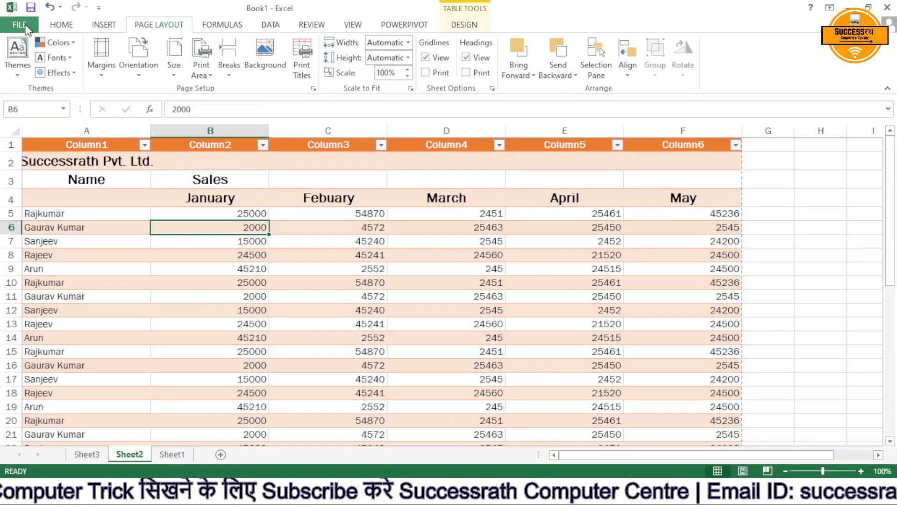
# Insert a page break at cell B6 and look through the split pages in the print preview.
pyautogui.click(228, 72)
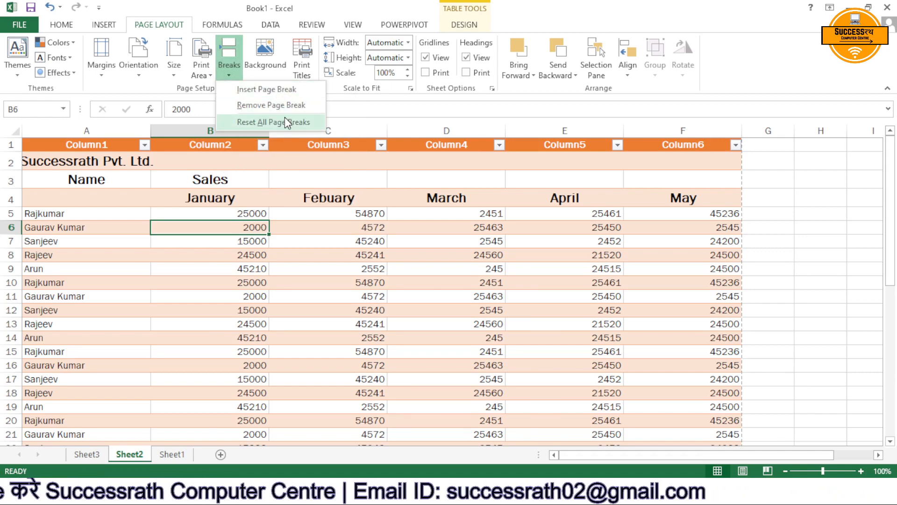
pyautogui.click(276, 89)
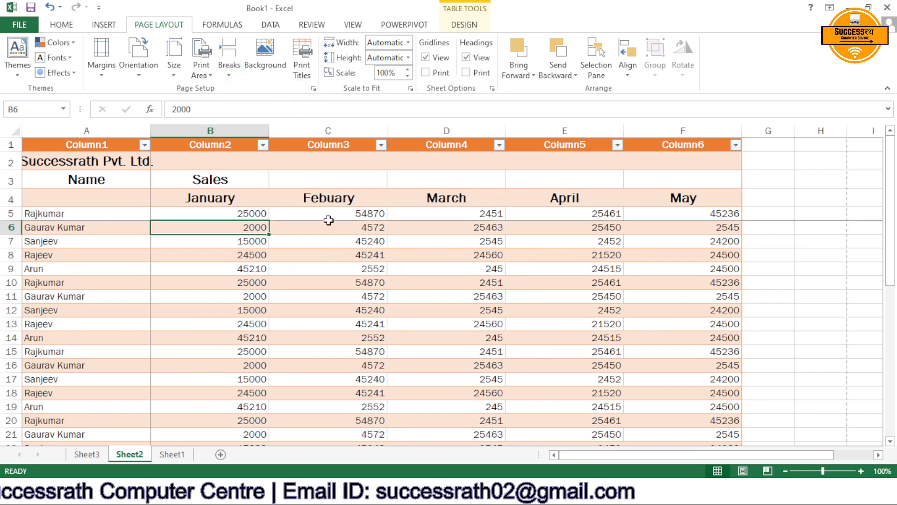
pyautogui.scroll(-1, 304, 248)
pyautogui.scroll(1, 252, 262)
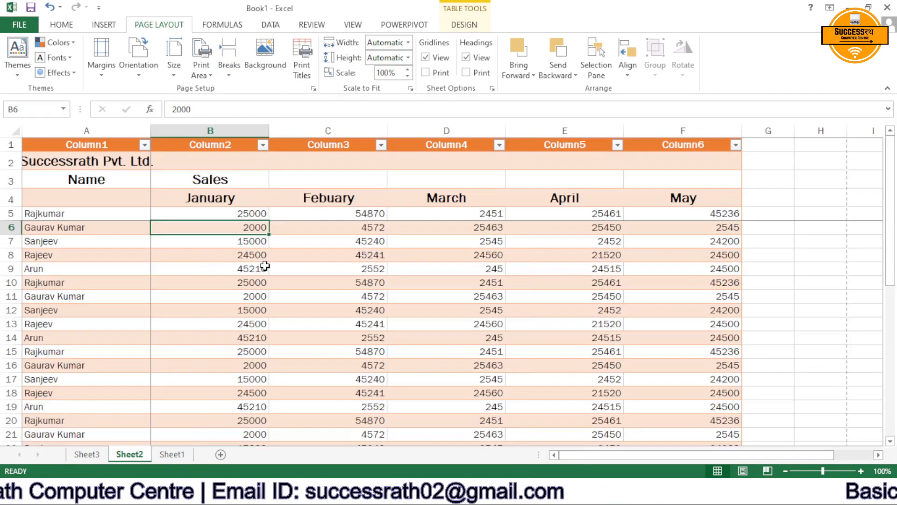
pyautogui.hotkey('ctrl', 'p')
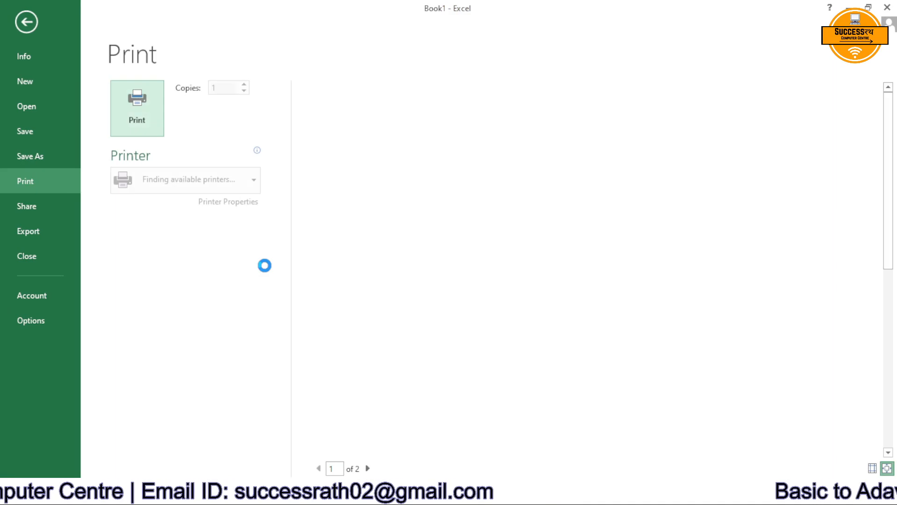
pyautogui.click(368, 469)
pyautogui.click(368, 469)
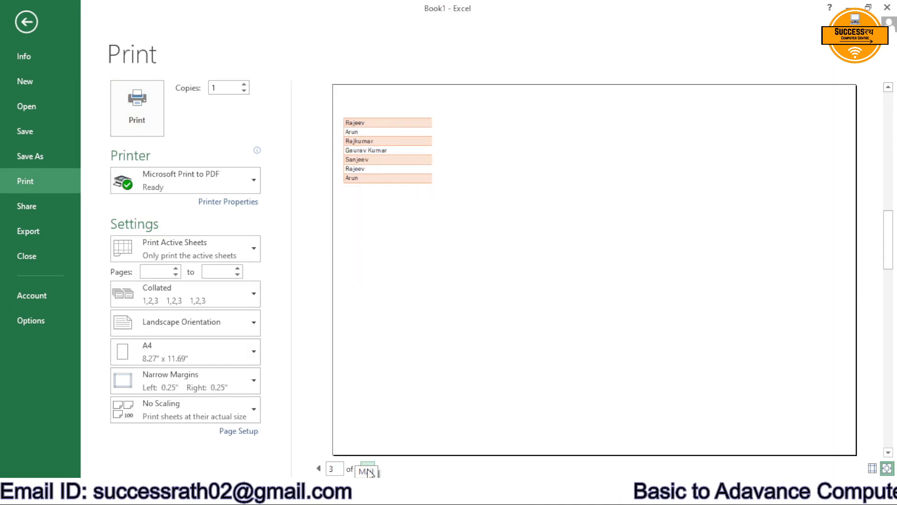
pyautogui.click(369, 470)
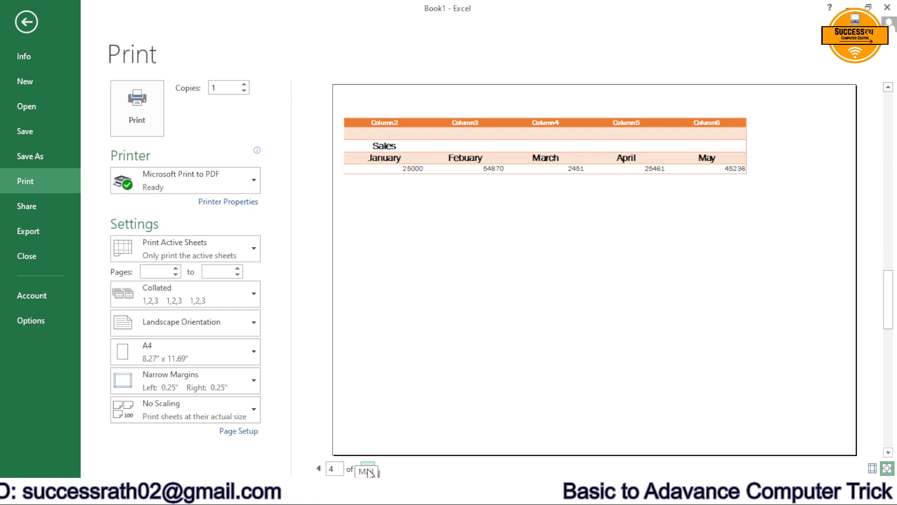
pyautogui.press('Escape')
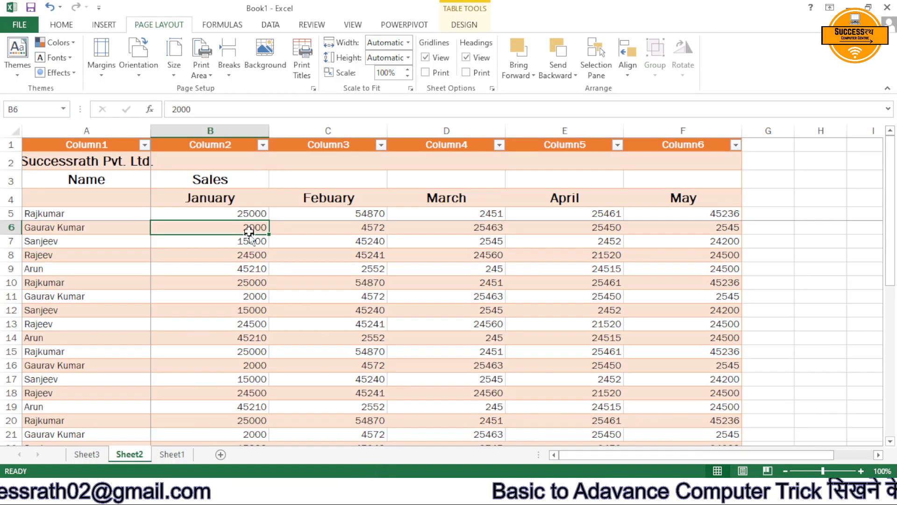
# Remove the page break at cell B6, checking the print preview, and reset all page breaks on the sheet.
pyautogui.click(231, 69)
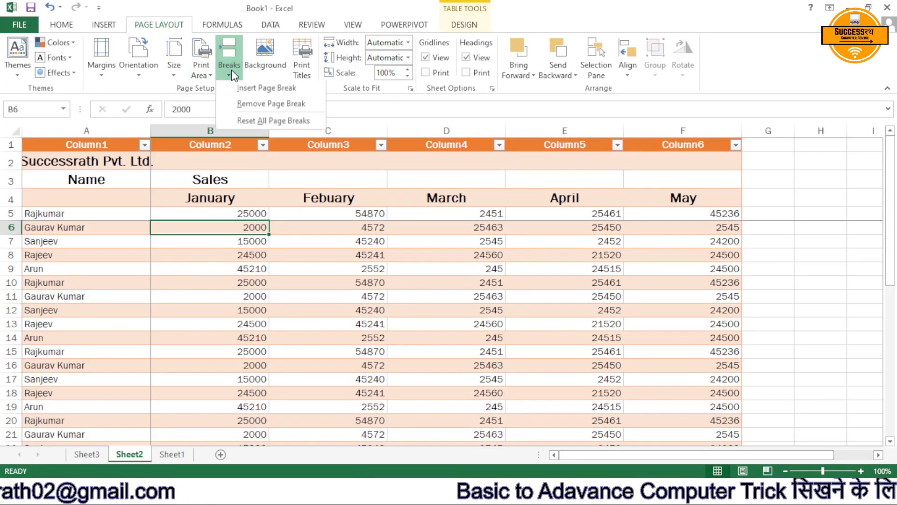
pyautogui.click(265, 106)
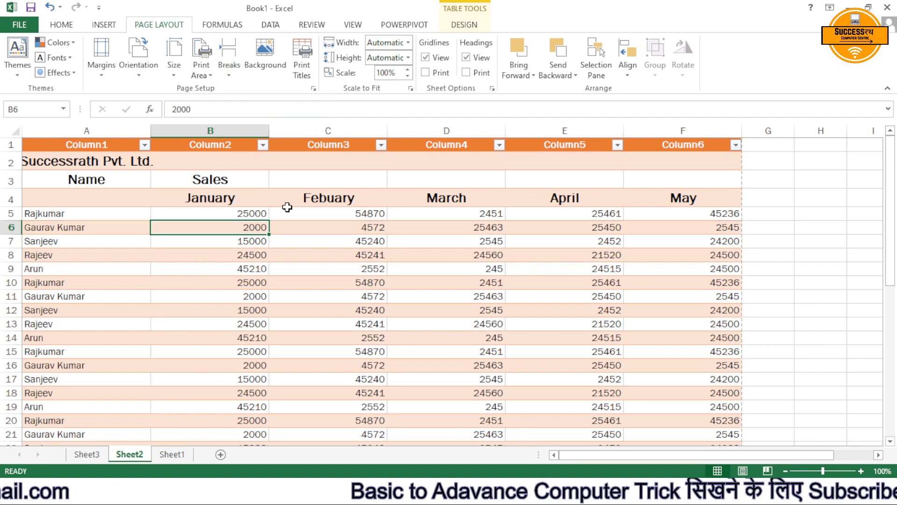
pyautogui.hotkey('ctrl', 'p')
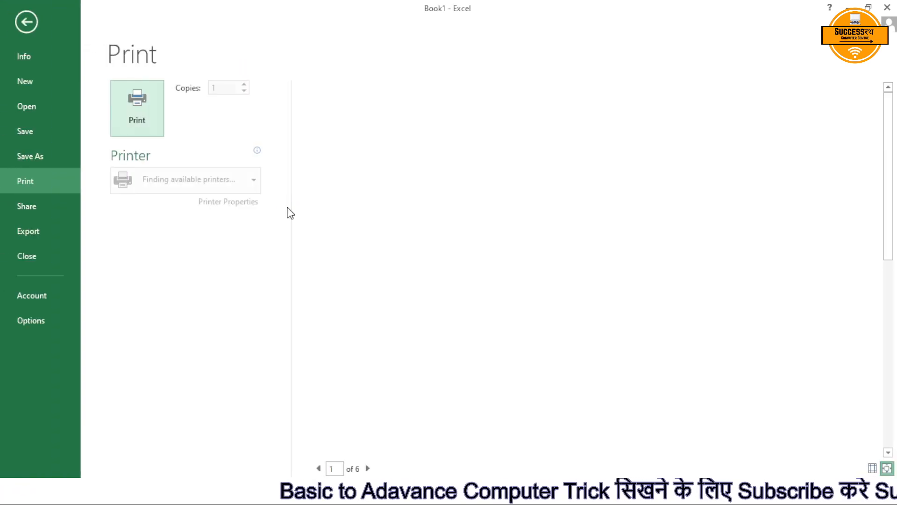
pyautogui.scroll(-3, 467, 257)
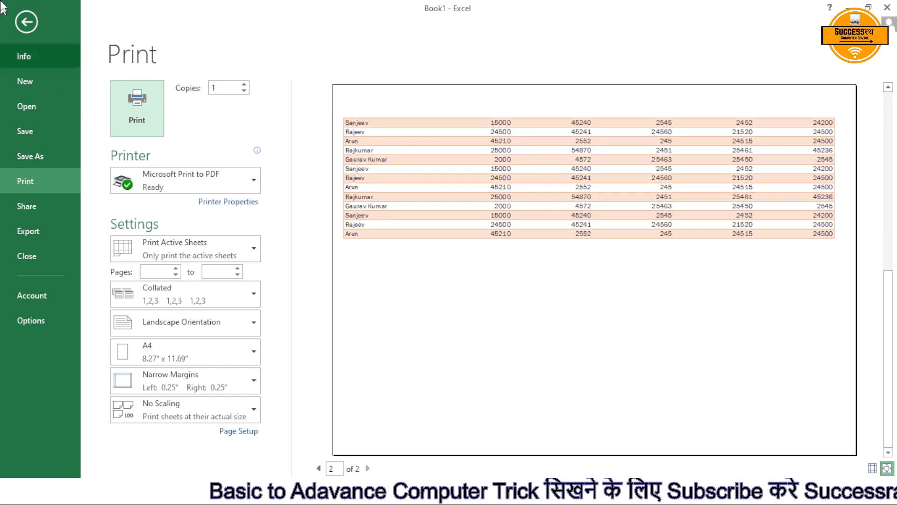
pyautogui.click(19, 22)
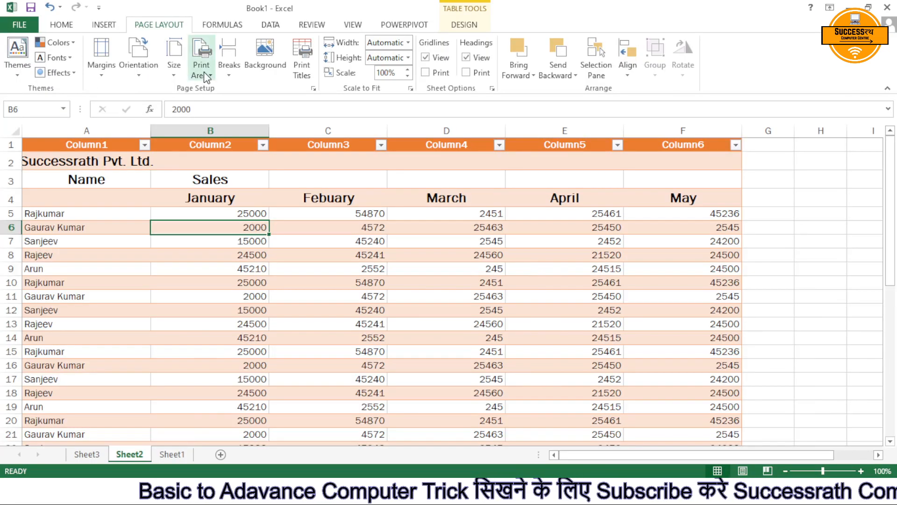
pyautogui.click(236, 74)
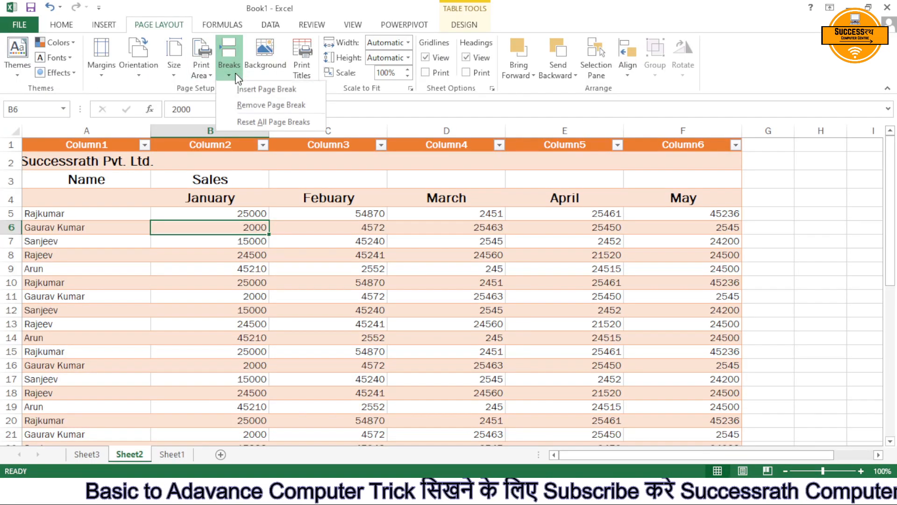
pyautogui.click(257, 125)
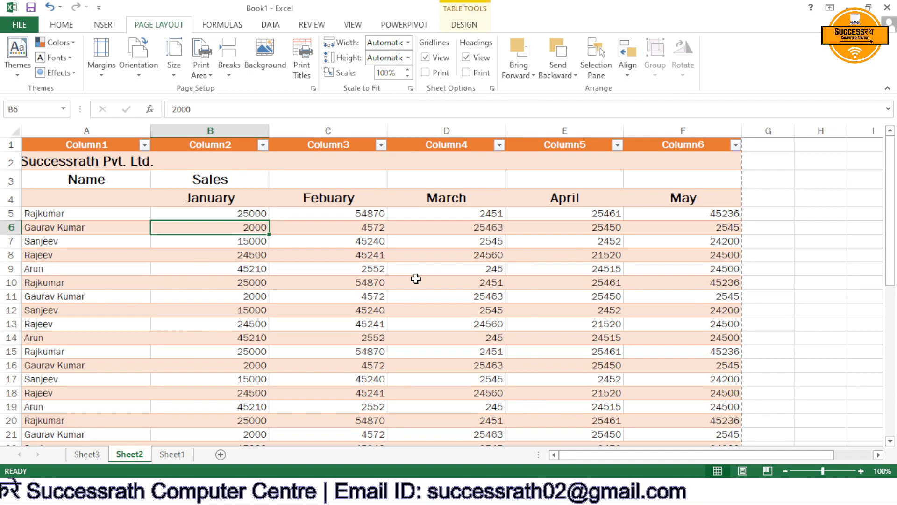
# Set the picture file "Demp pic 1" from the Desktop as the sheet background.
pyautogui.click(261, 62)
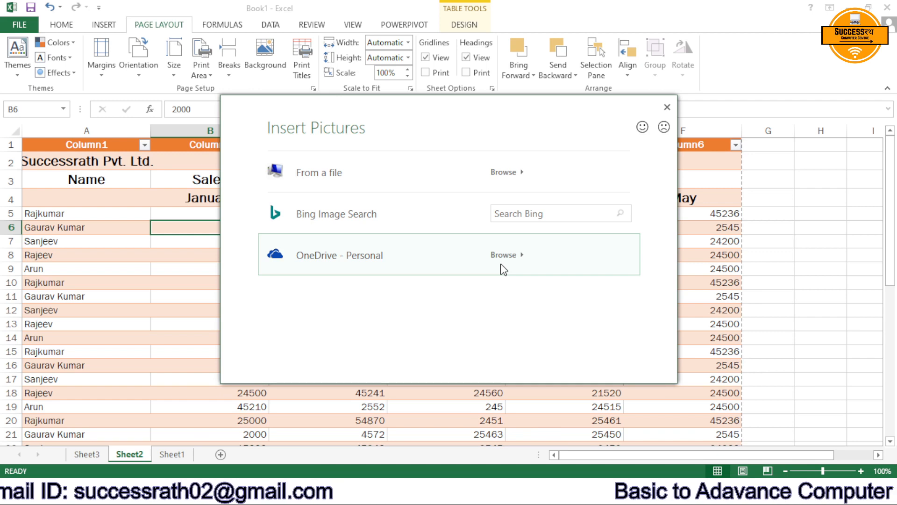
pyautogui.click(431, 186)
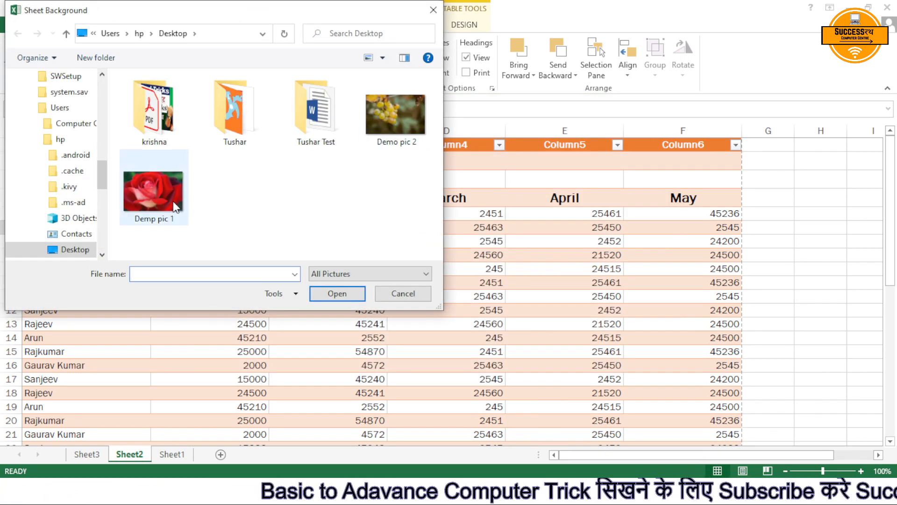
pyautogui.click(173, 201)
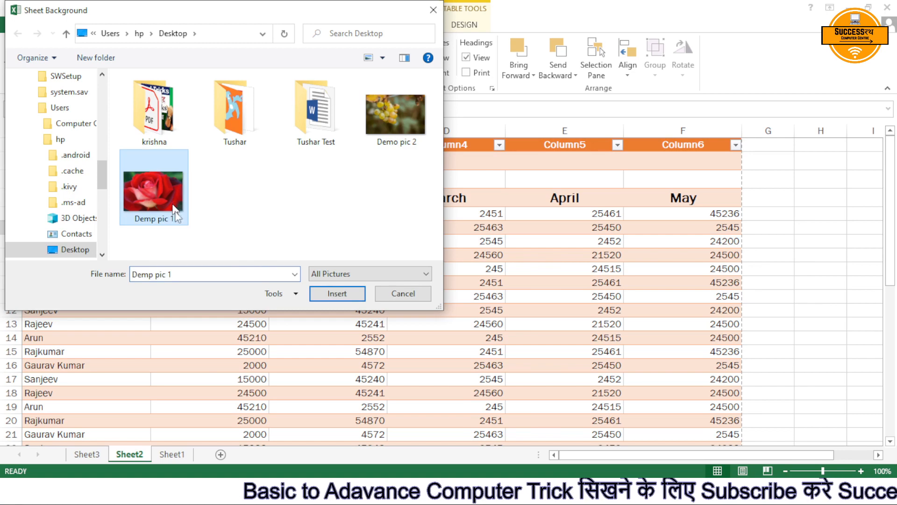
pyautogui.click(339, 292)
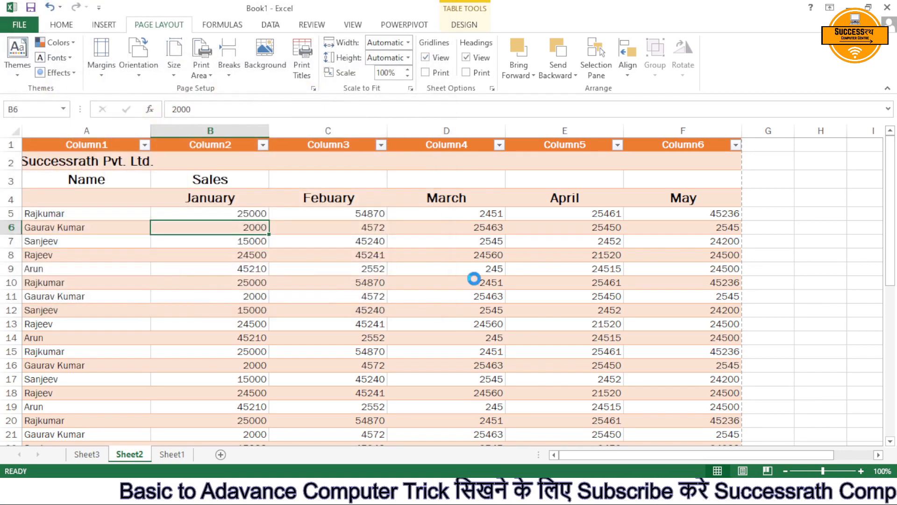
pyautogui.scroll(-11, 557, 279)
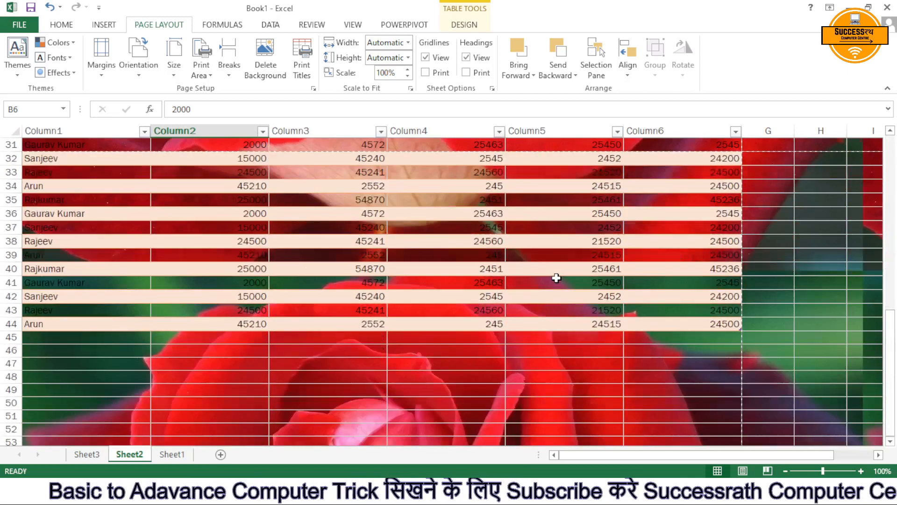
# Check in the print preview whether the background picture prints with the sales table.
pyautogui.hotkey('ctrl', 'p')
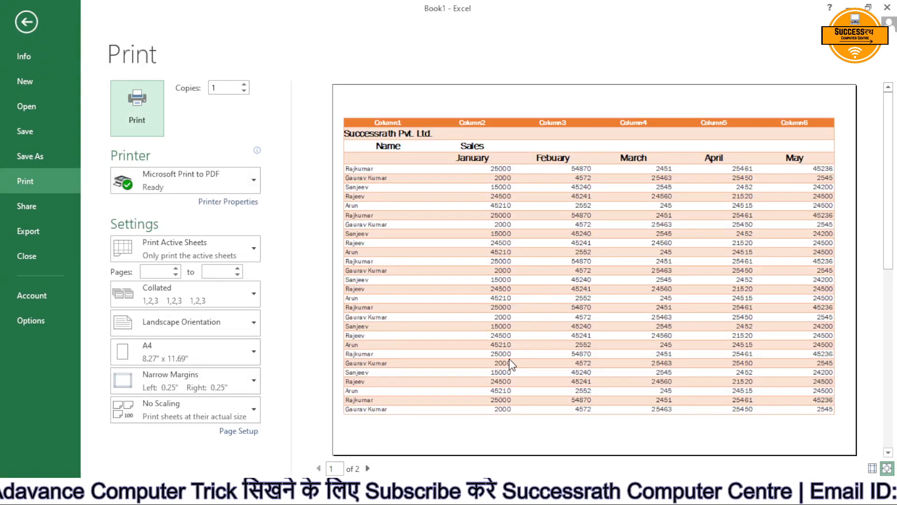
pyautogui.scroll(-3, 514, 345)
pyautogui.scroll(3, 456, 365)
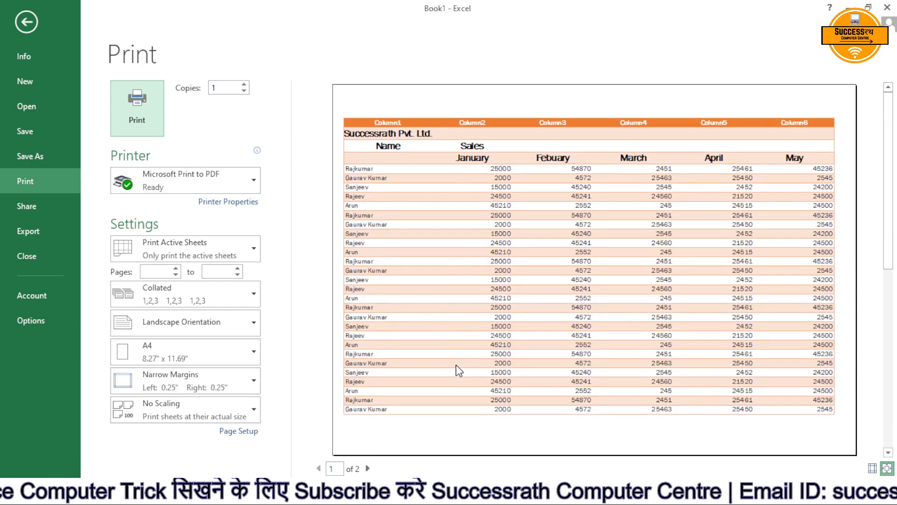
pyautogui.press('Escape')
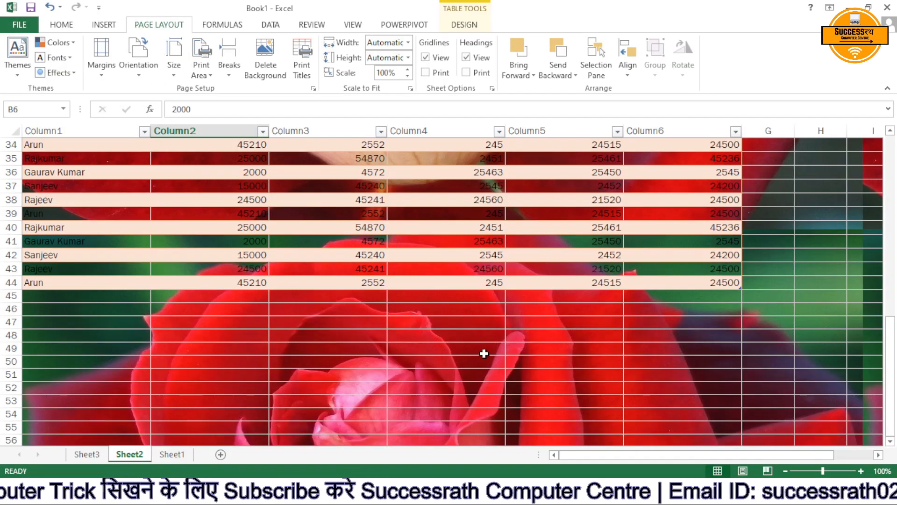
# Look over the background picture beyond the sales table and delete the sheet background.
pyautogui.scroll(-8, 484, 353)
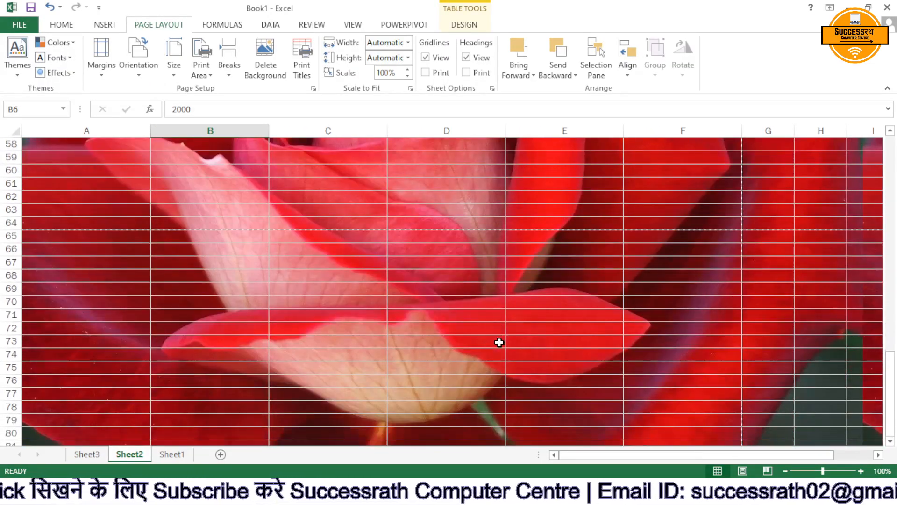
pyautogui.scroll(11, 499, 342)
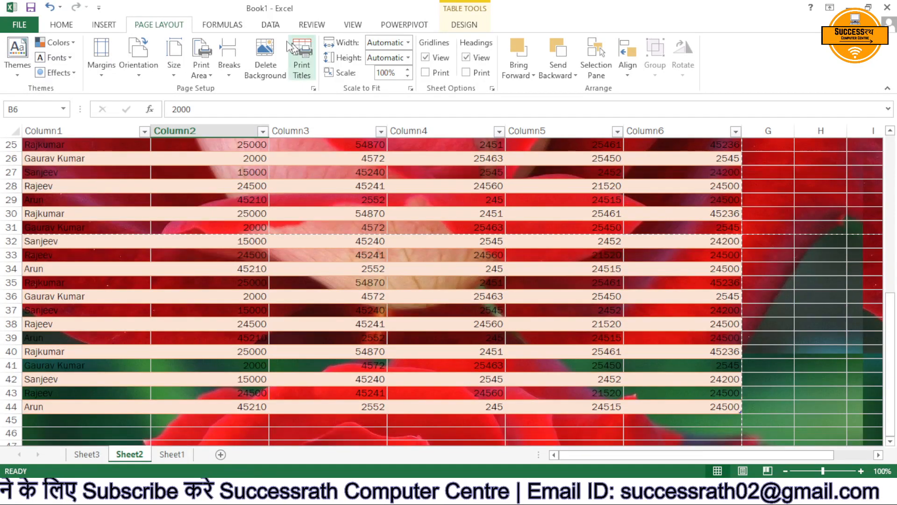
pyautogui.click(265, 52)
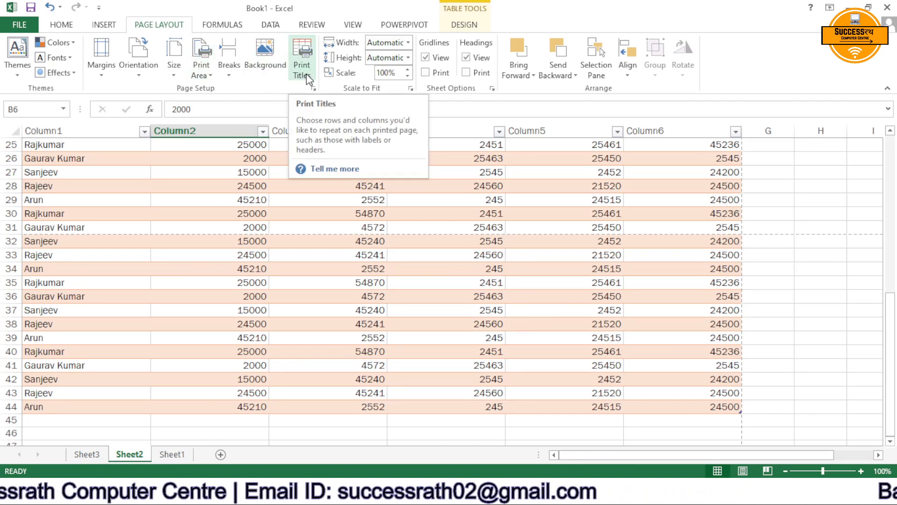
pyautogui.scroll(8, 314, 202)
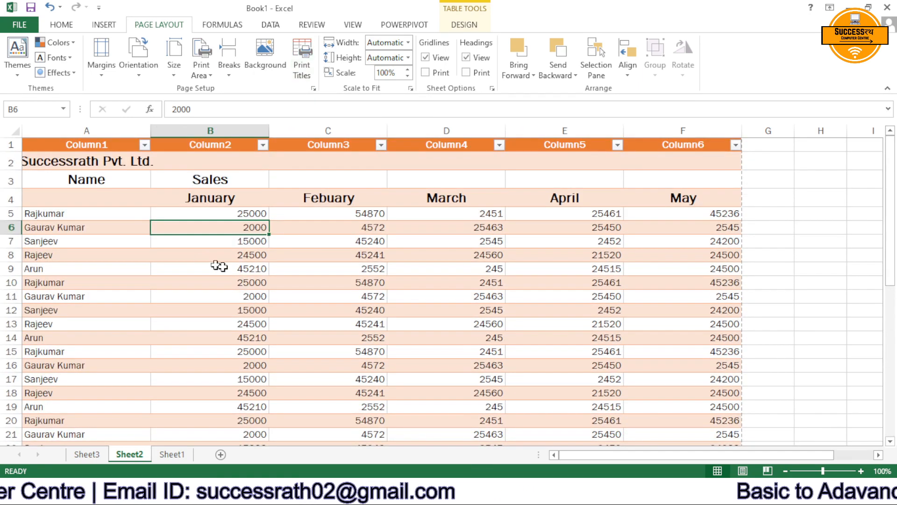
# Copy the sales rows A5:F23 and paste them directly below the table, starting at cell A45.
pyautogui.scroll(-2, 244, 257)
pyautogui.scroll(2, 245, 257)
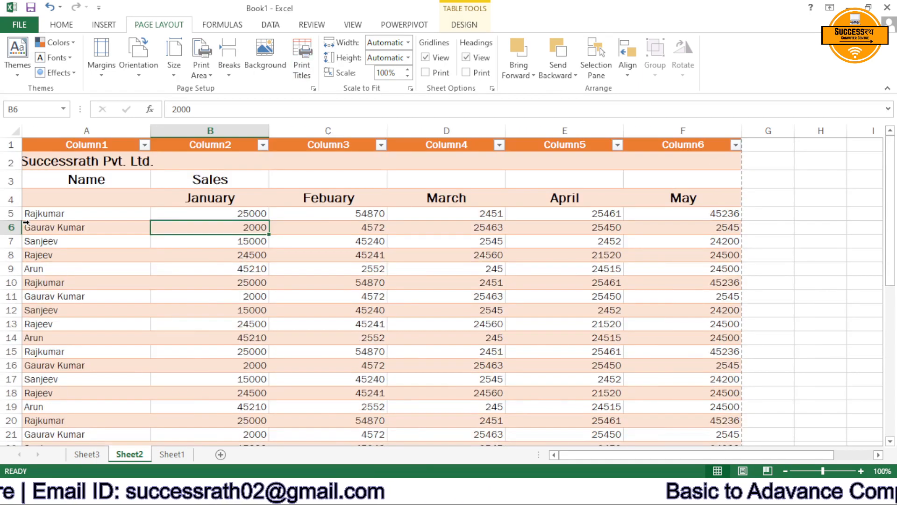
pyautogui.click(42, 214)
pyautogui.click(138, 282)
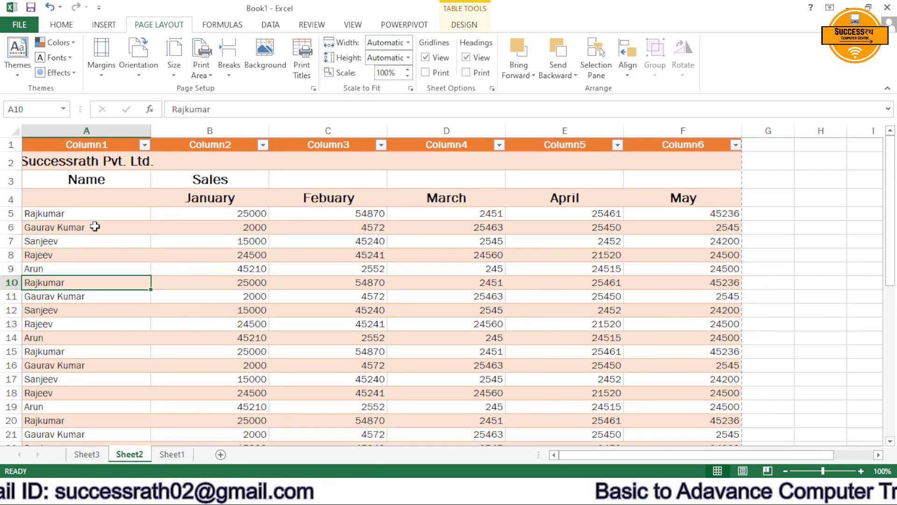
pyautogui.moveTo(70, 212); pyautogui.dragTo(723, 413)
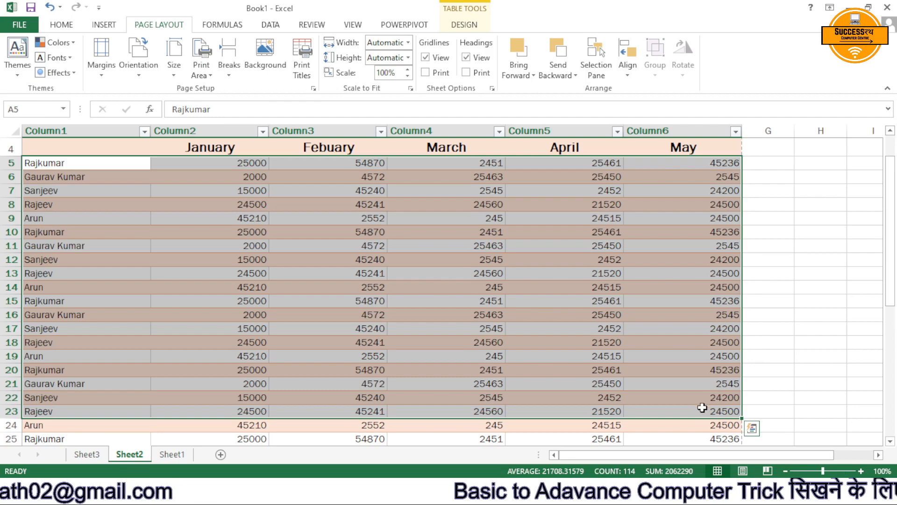
pyautogui.hotkey('ctrl', 'c')
pyautogui.scroll(-12, 641, 411)
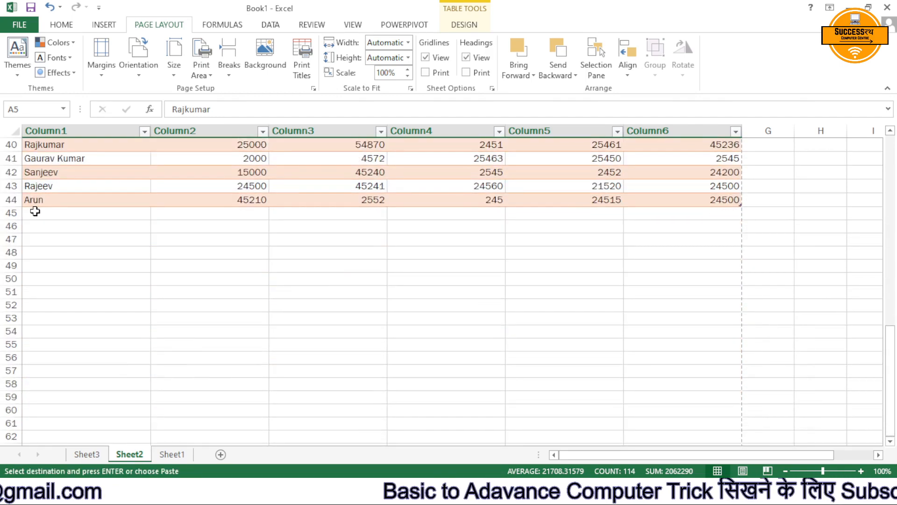
pyautogui.click(36, 211)
pyautogui.hotkey('ctrl', 'v')
pyautogui.click(358, 339)
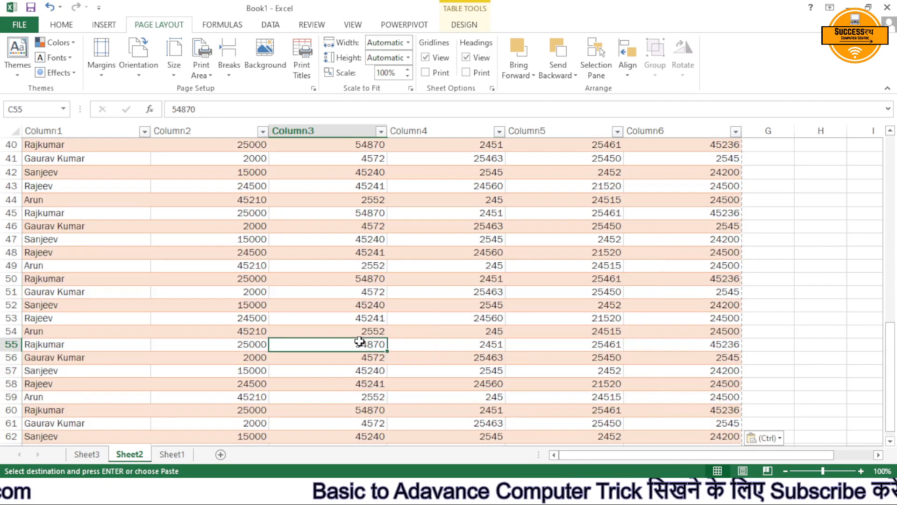
pyautogui.scroll(13, 351, 338)
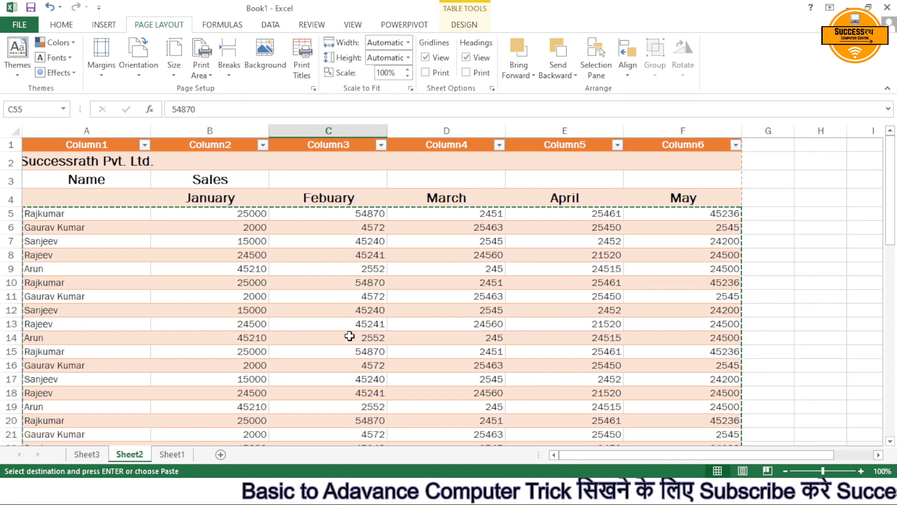
pyautogui.press('Escape')
# Compare both pages of the extended sales table in the print preview, checking whether the headings repeat on the second page.
pyautogui.hotkey('ctrl', 'p')
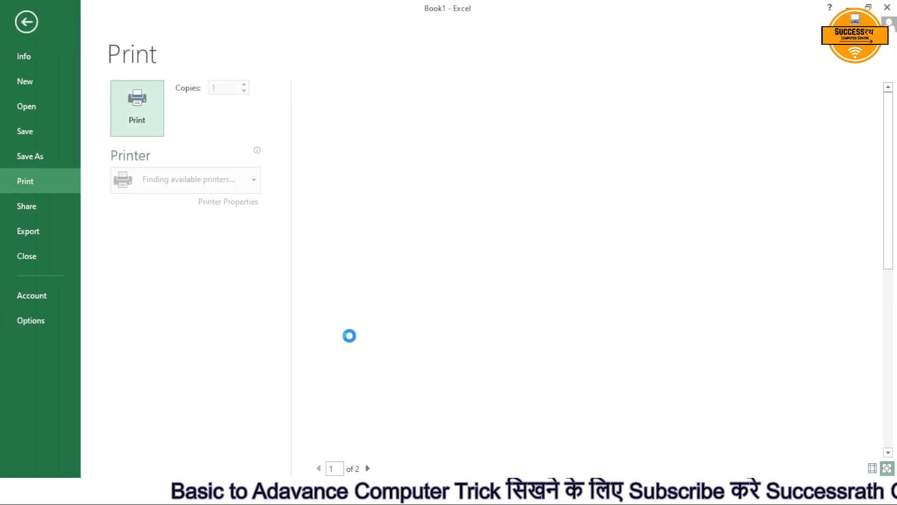
pyautogui.scroll(-2, 485, 291)
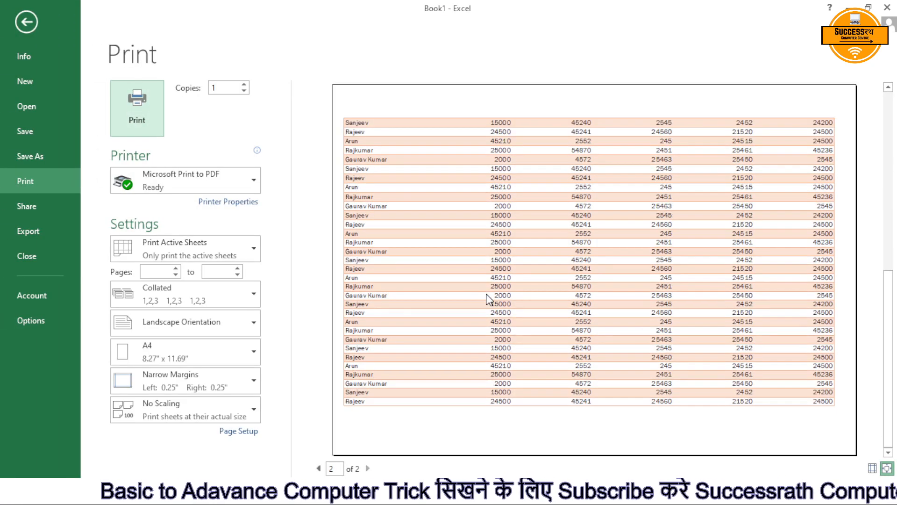
pyautogui.scroll(2, 487, 299)
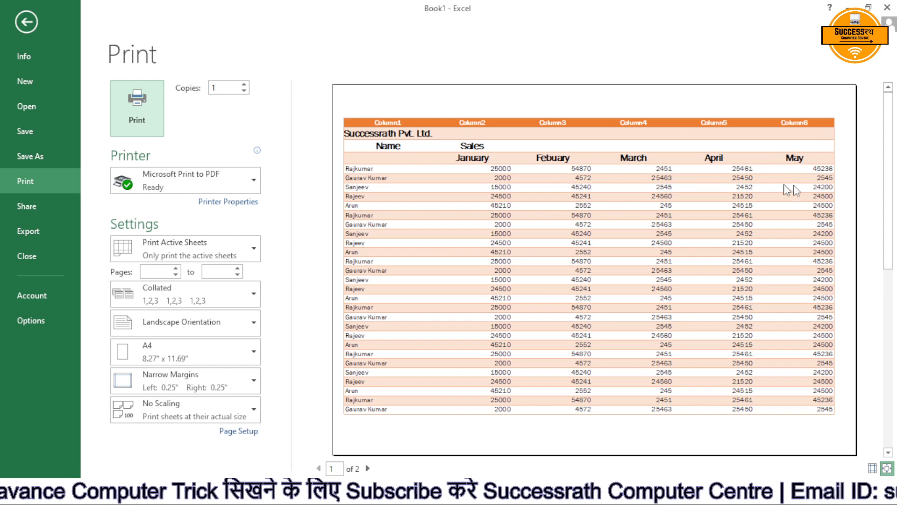
pyautogui.scroll(-2, 522, 199)
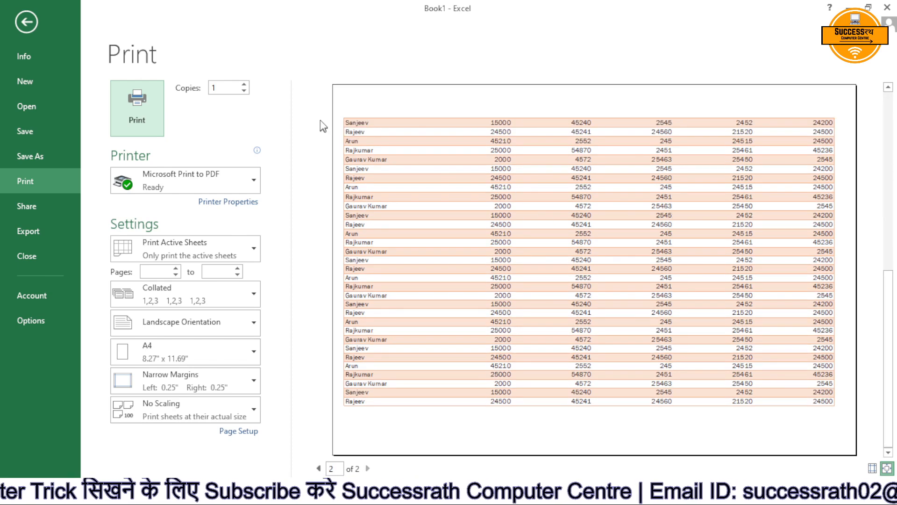
pyautogui.press('Escape')
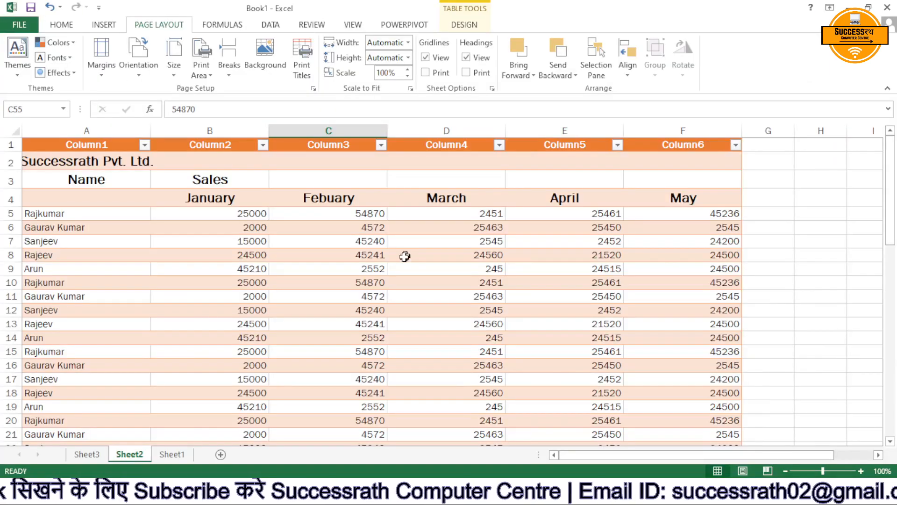
pyautogui.click(303, 74)
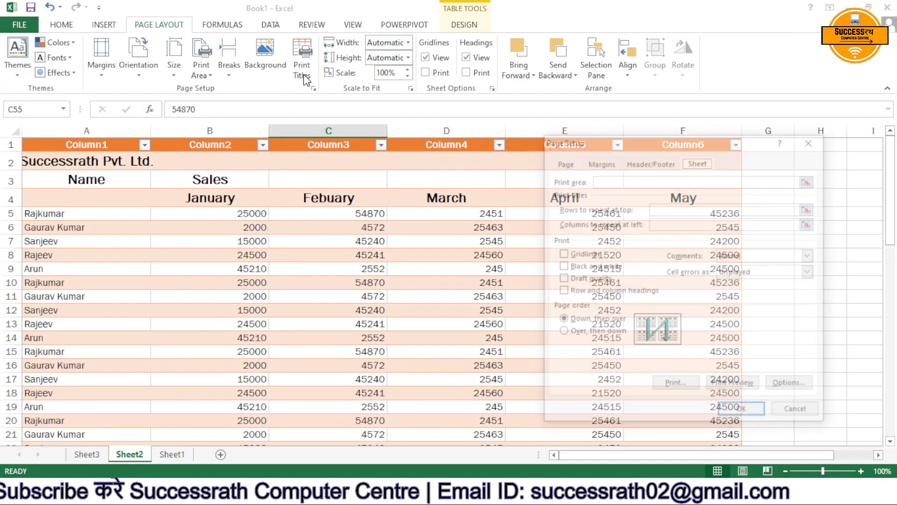
pyautogui.moveTo(583, 148); pyautogui.dragTo(633, 170)
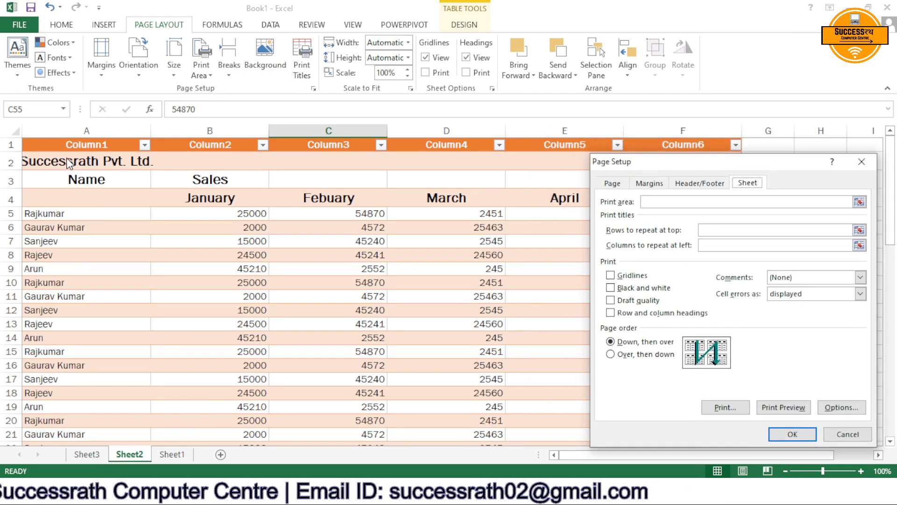
pyautogui.click(681, 202)
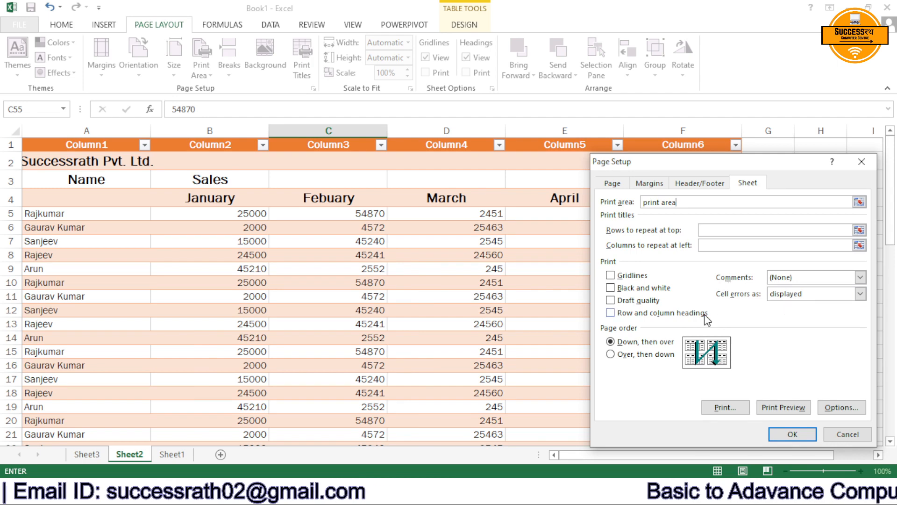
pyautogui.click(793, 434)
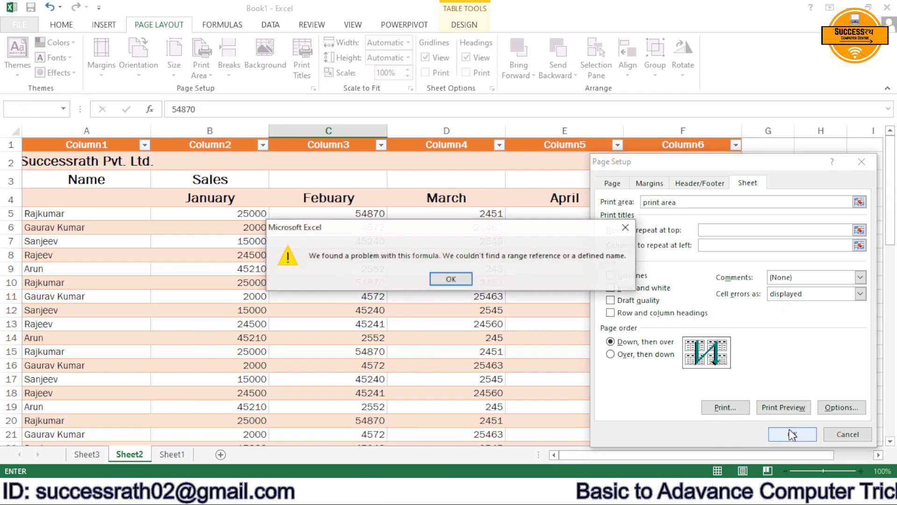
pyautogui.click(450, 279)
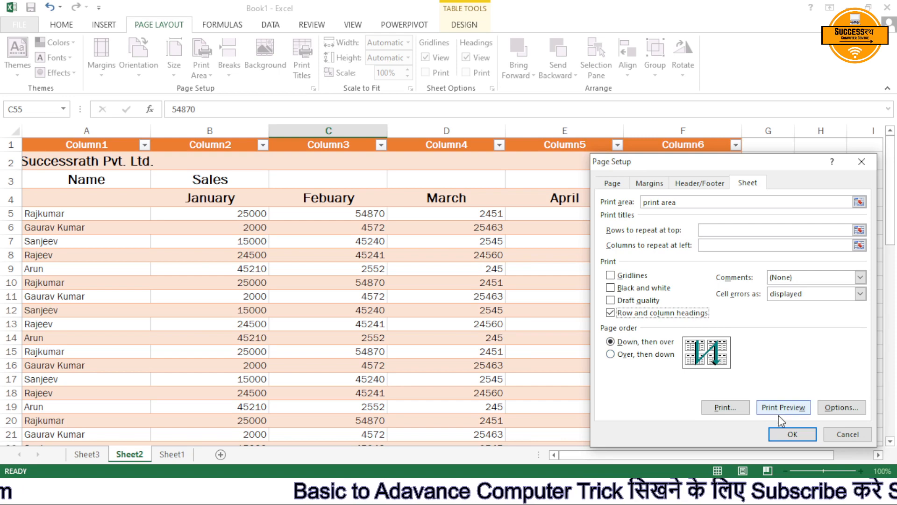
pyautogui.click(790, 435)
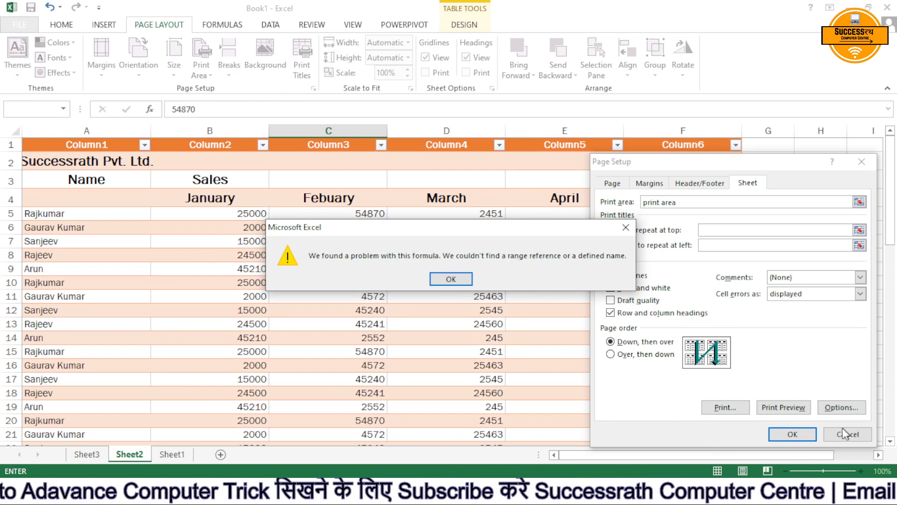
pyautogui.click(456, 278)
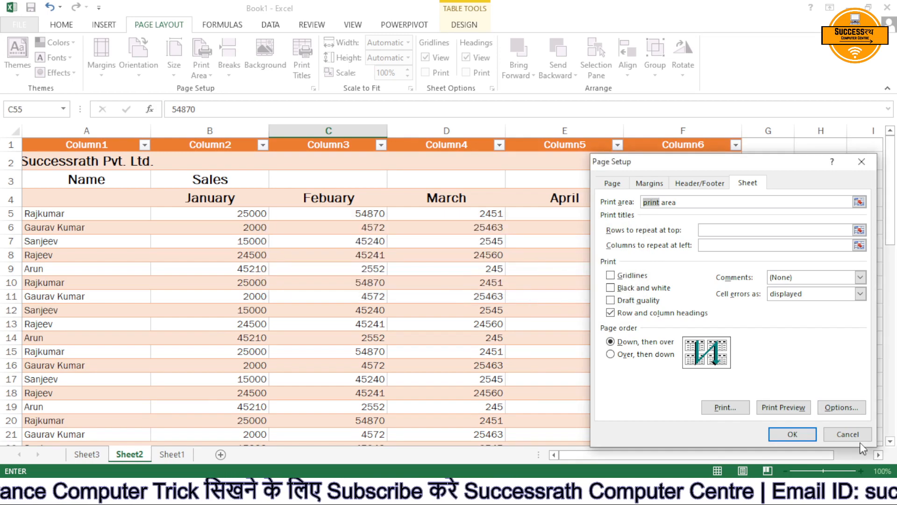
pyautogui.click(839, 434)
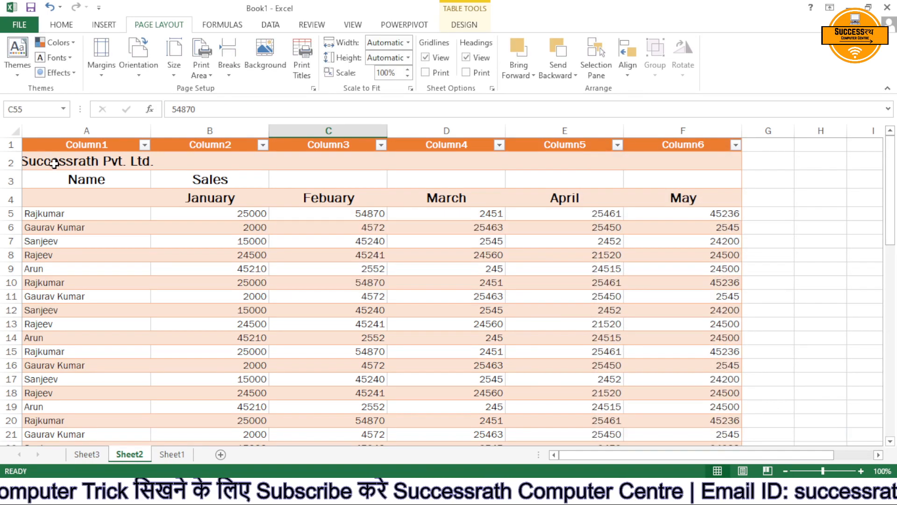
# Set the heading rows A2:F4 as the print area in the page setup and check the print preview.
pyautogui.moveTo(54, 164); pyautogui.dragTo(668, 203)
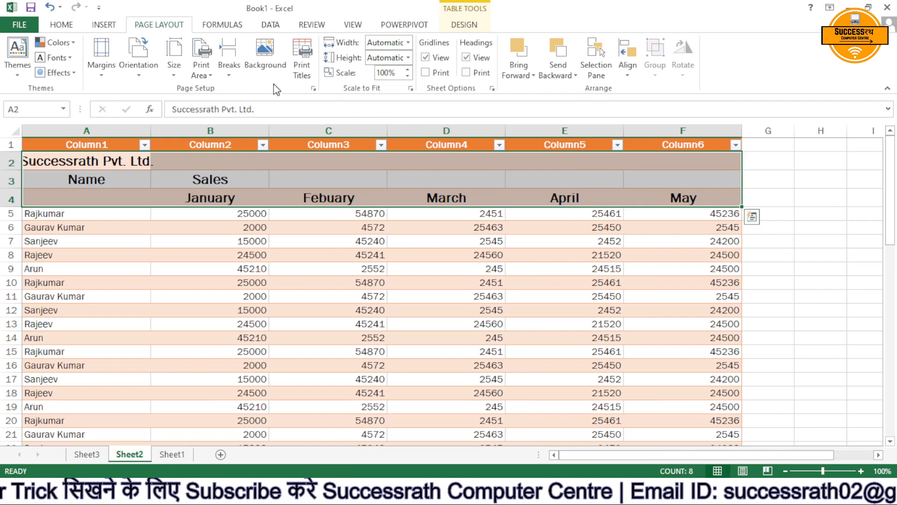
pyautogui.click(301, 61)
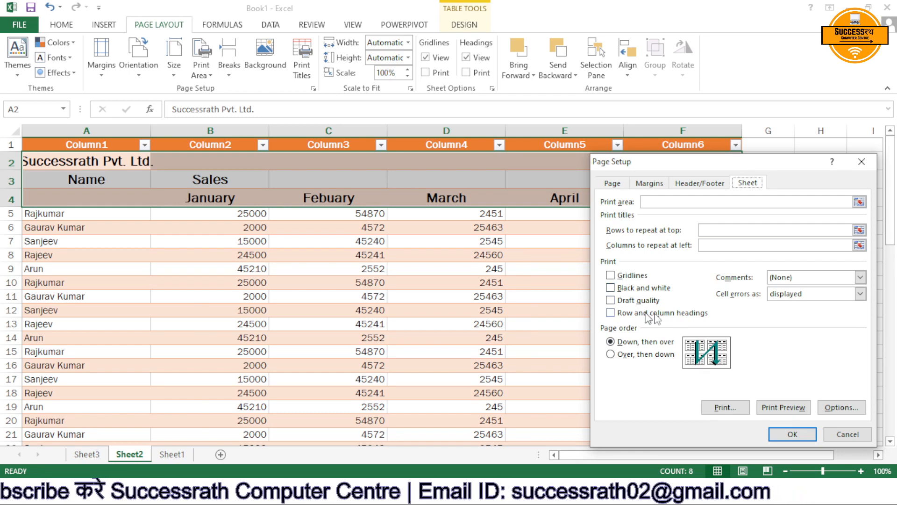
pyautogui.click(860, 278)
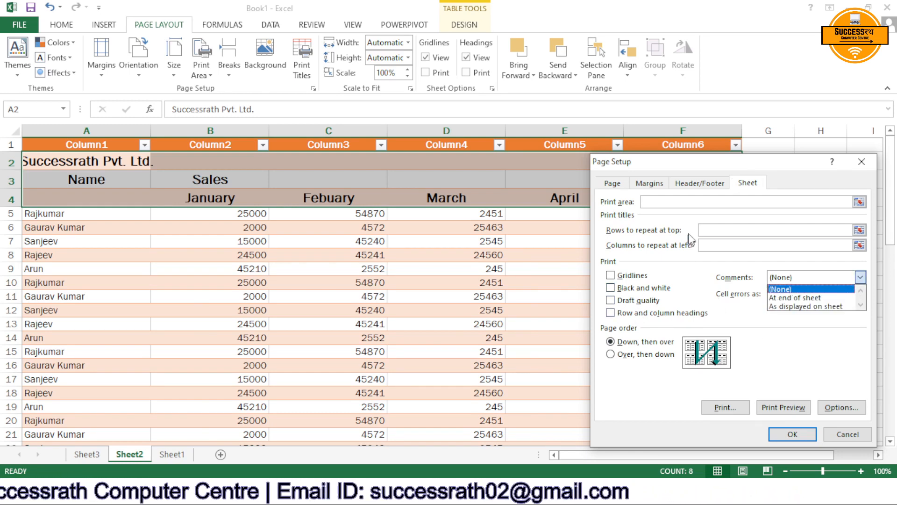
pyautogui.click(739, 229)
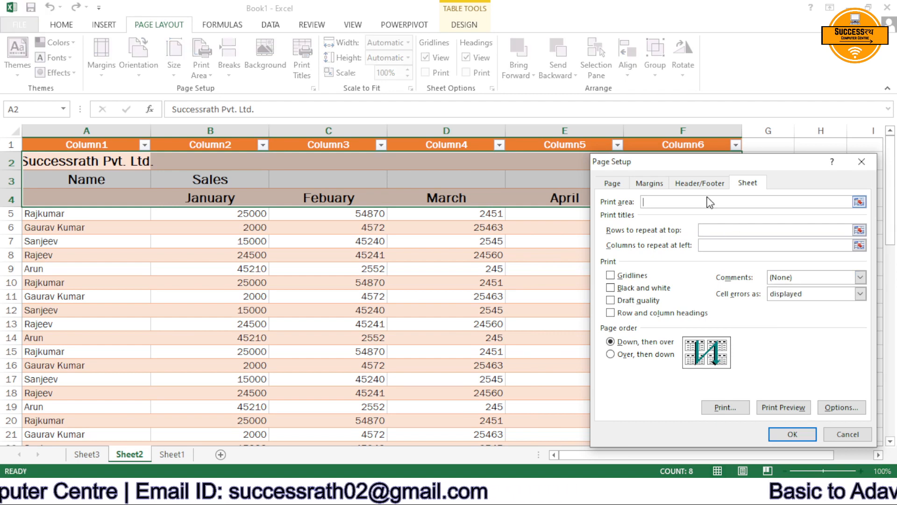
pyautogui.moveTo(68, 164); pyautogui.dragTo(655, 196)
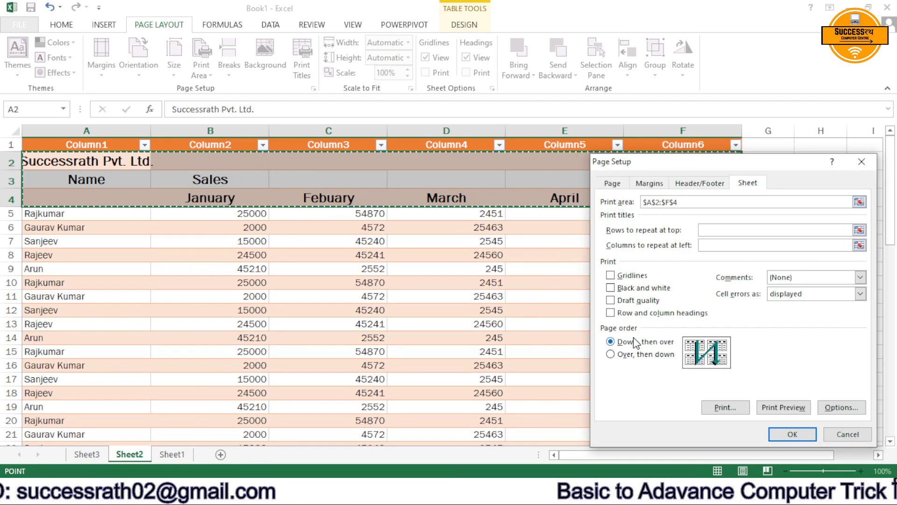
pyautogui.click(784, 437)
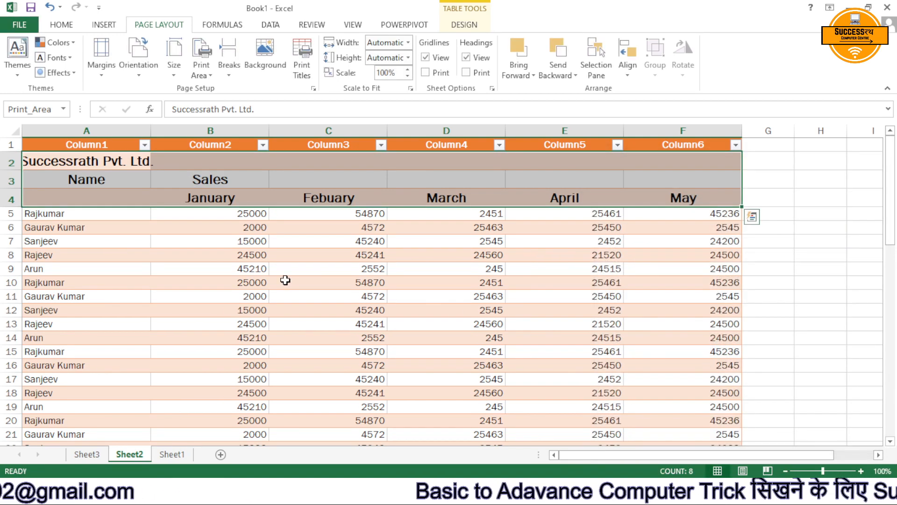
pyautogui.hotkey('ctrl', 'p')
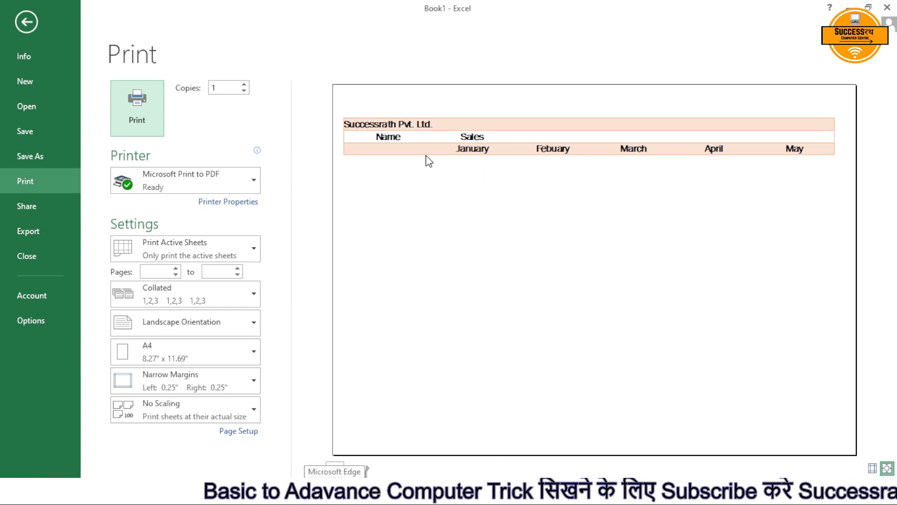
pyautogui.press('Escape')
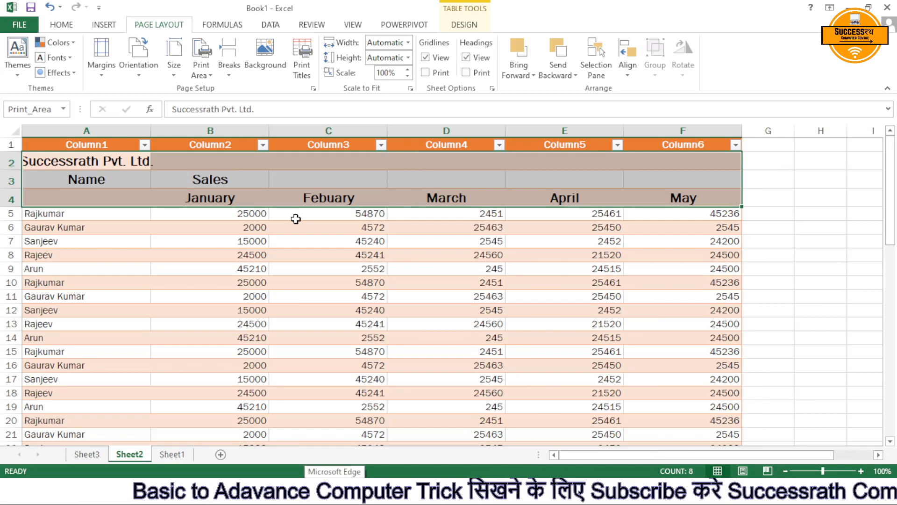
# Select the whole sales table, confirm the page setup with print area A2:F4, and check the print preview again.
pyautogui.click(302, 65)
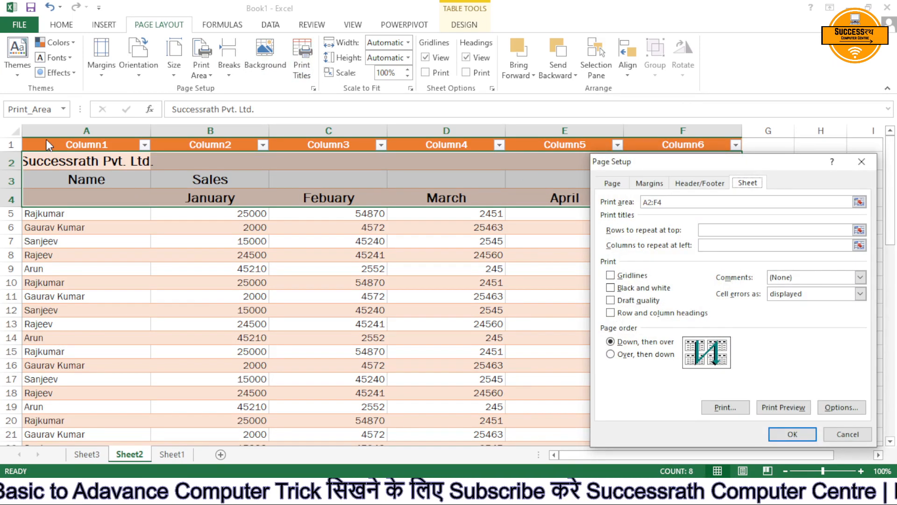
pyautogui.click(832, 434)
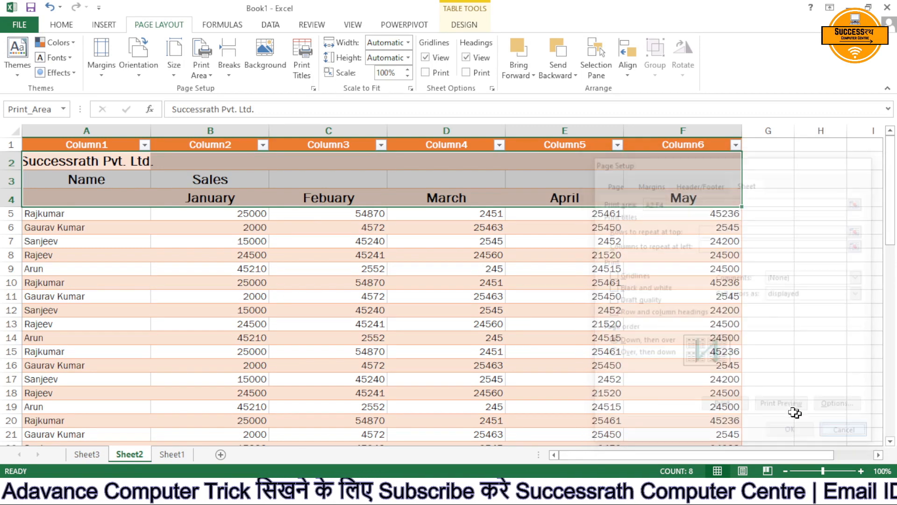
pyautogui.click(89, 144)
pyautogui.click(105, 256)
pyautogui.hotkey('ctrl', 'a')
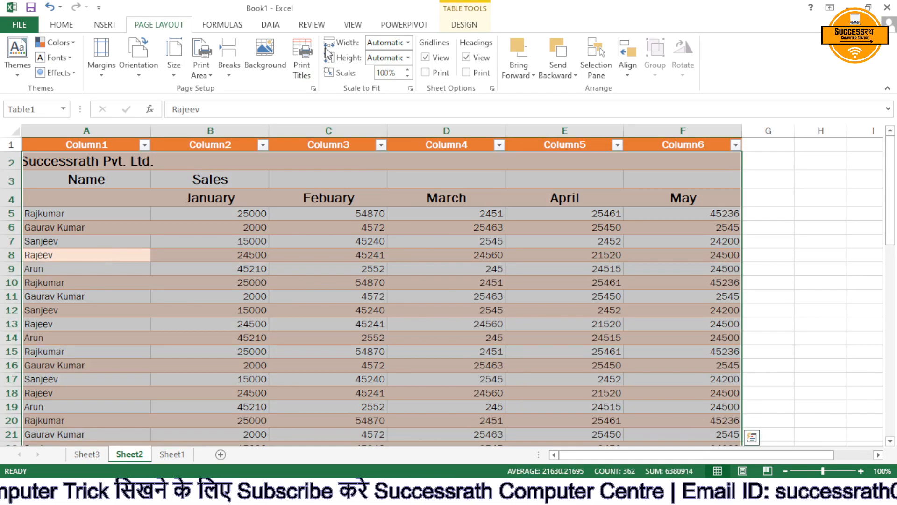
pyautogui.click(300, 70)
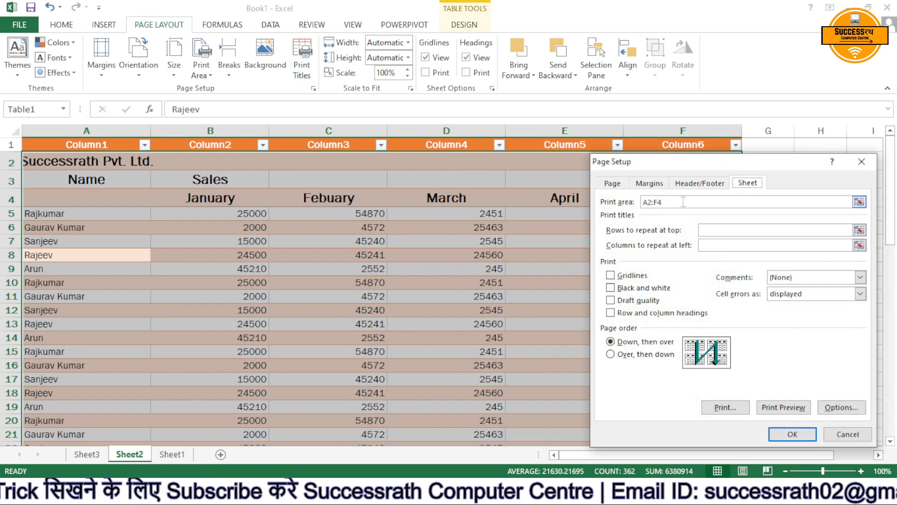
pyautogui.click(794, 434)
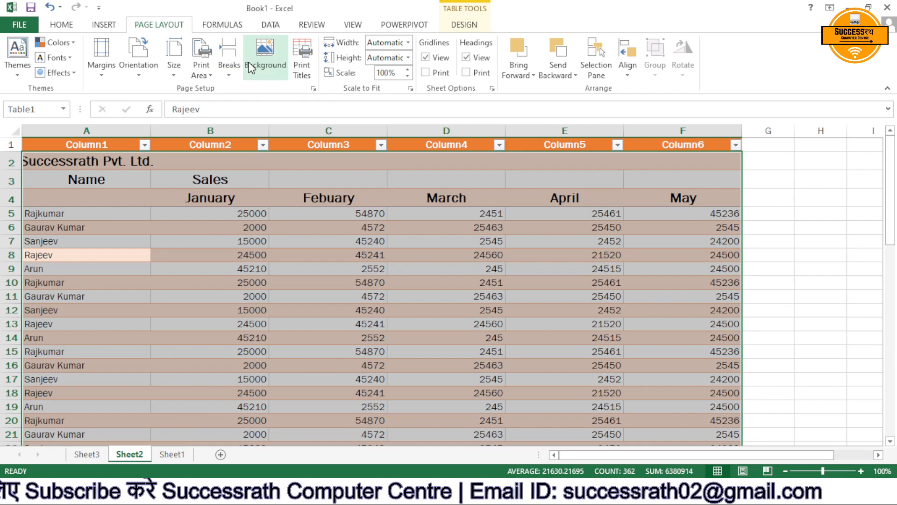
pyautogui.hotkey('ctrl', 'p')
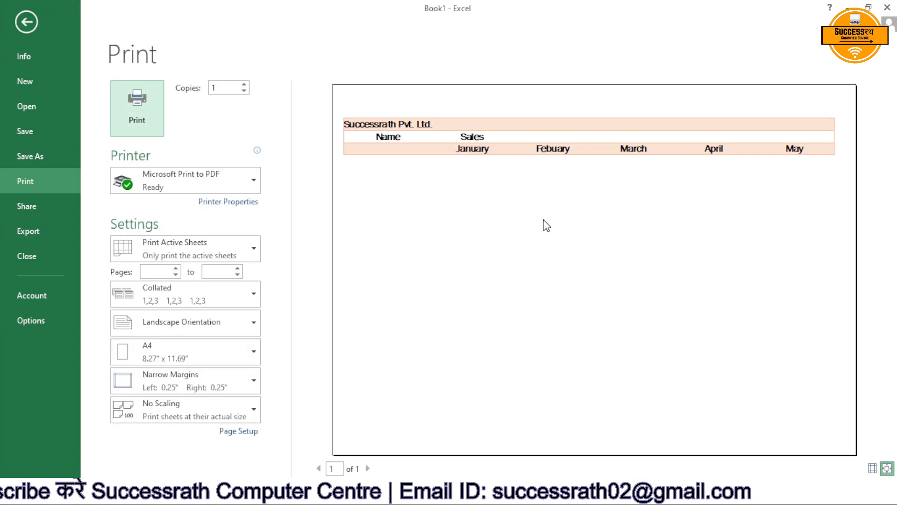
pyautogui.press('Escape')
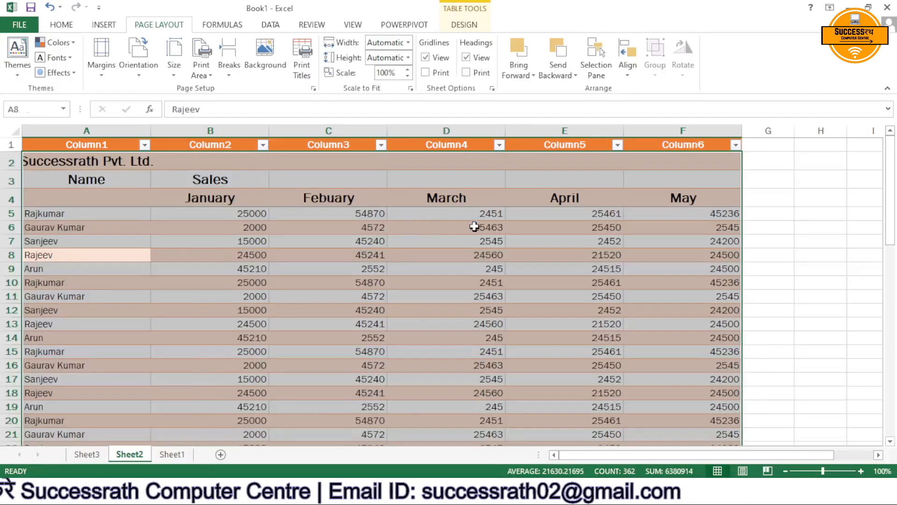
pyautogui.click(61, 156)
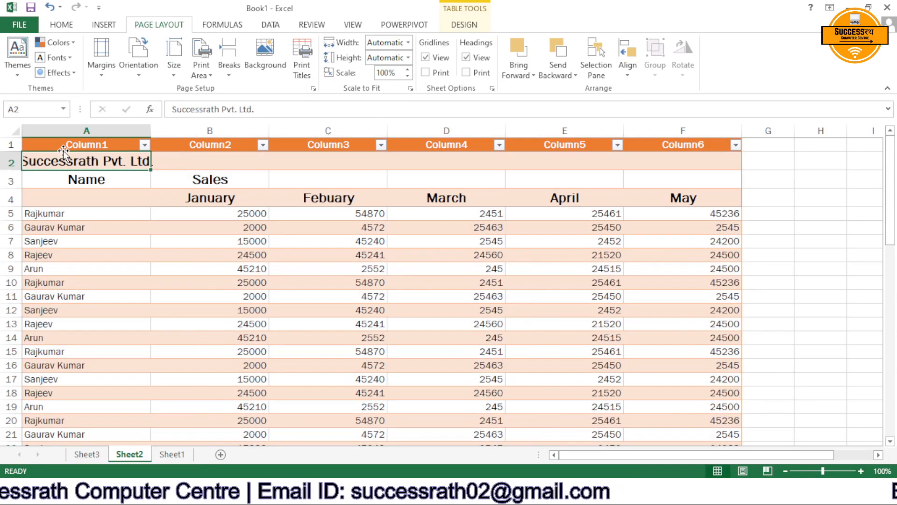
# Select the whole sales table from A1 and set the print area to Table1 in the page setup.
pyautogui.click(63, 146)
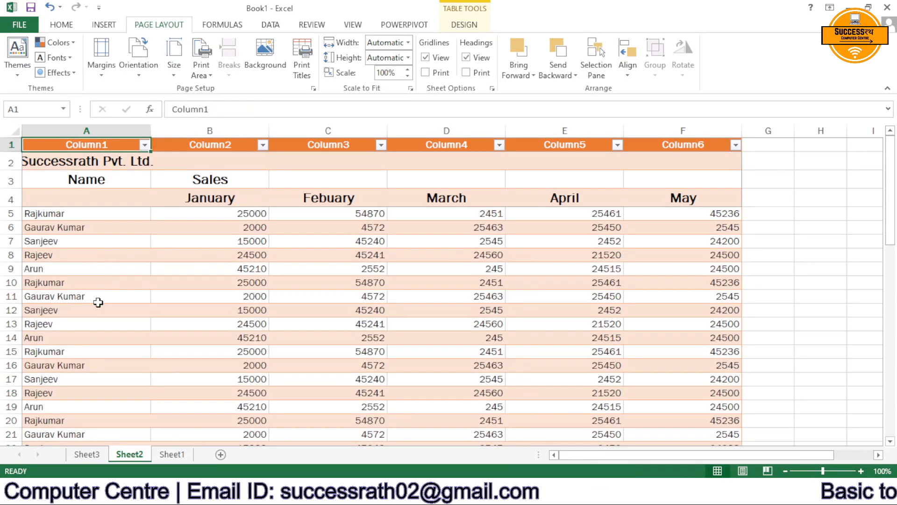
pyautogui.hotkey('ctrl', 'shift', 'End')
pyautogui.click(302, 66)
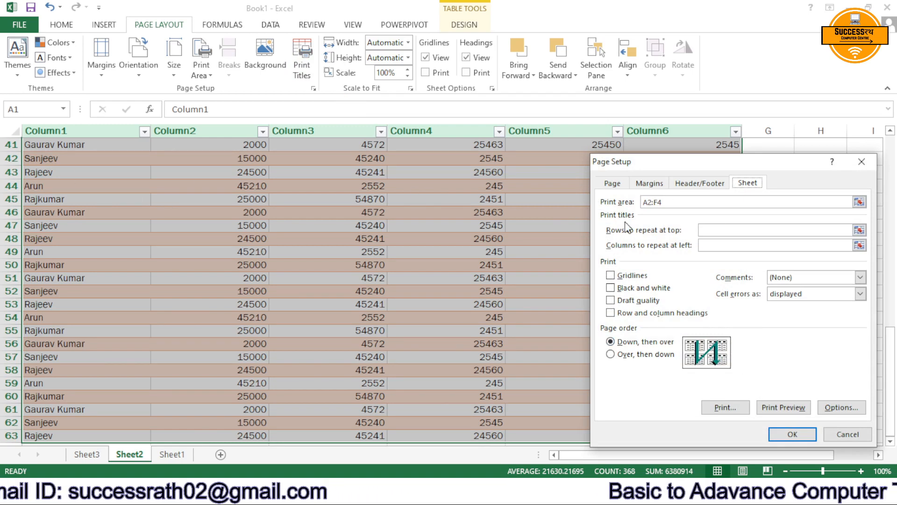
pyautogui.click(750, 202)
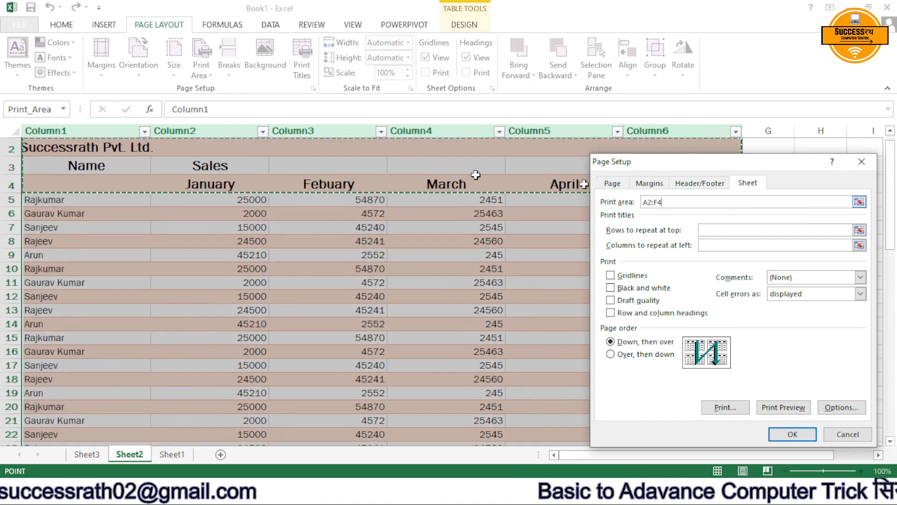
pyautogui.moveTo(21, 148); pyautogui.dragTo(176, 415)
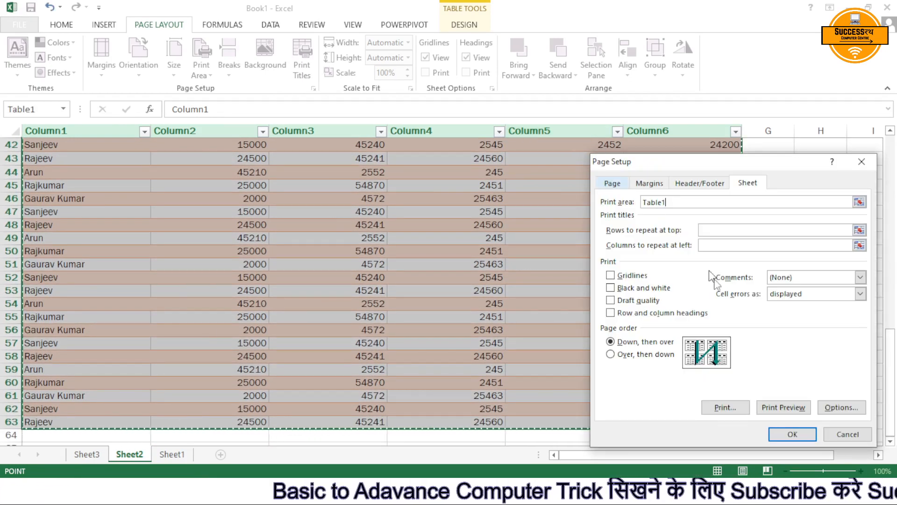
pyautogui.click(783, 432)
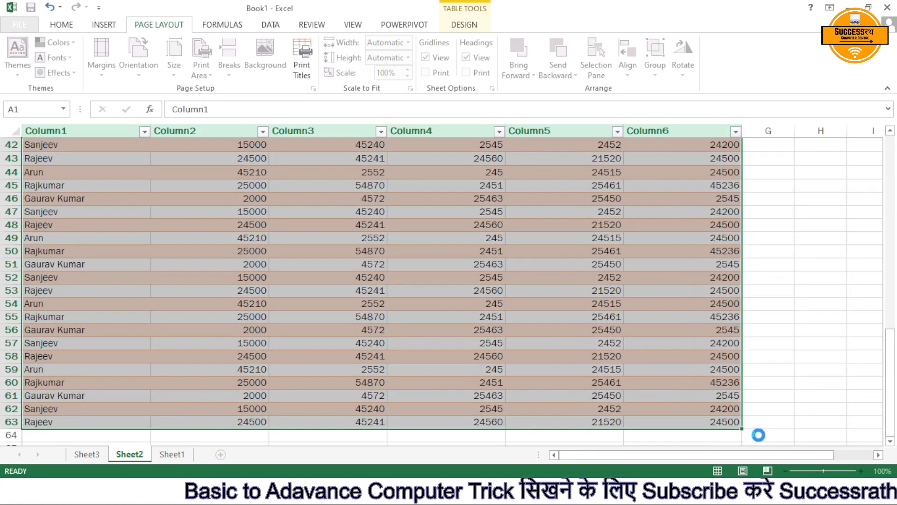
# Compare both pages of the sales table in the print preview, checking whether the headings repeat on the second page.
pyautogui.scroll(1, 427, 164)
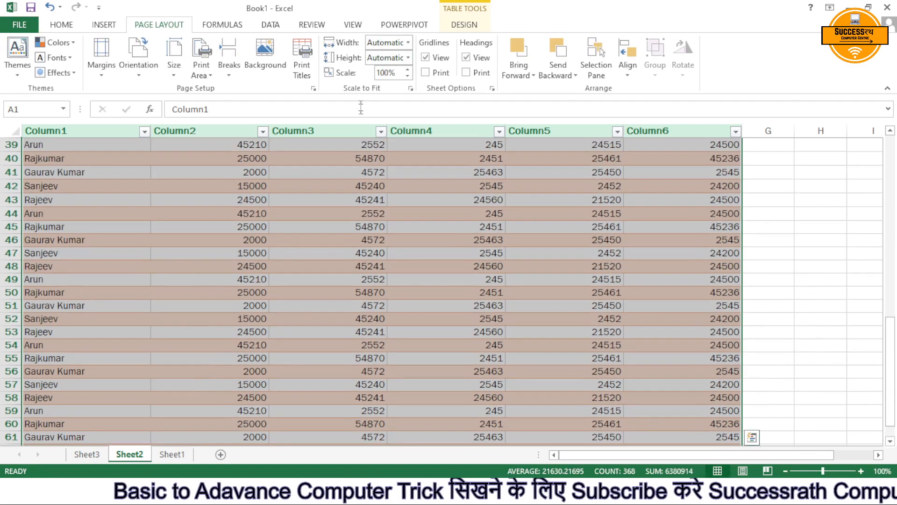
pyautogui.hotkey('ctrl', 'p')
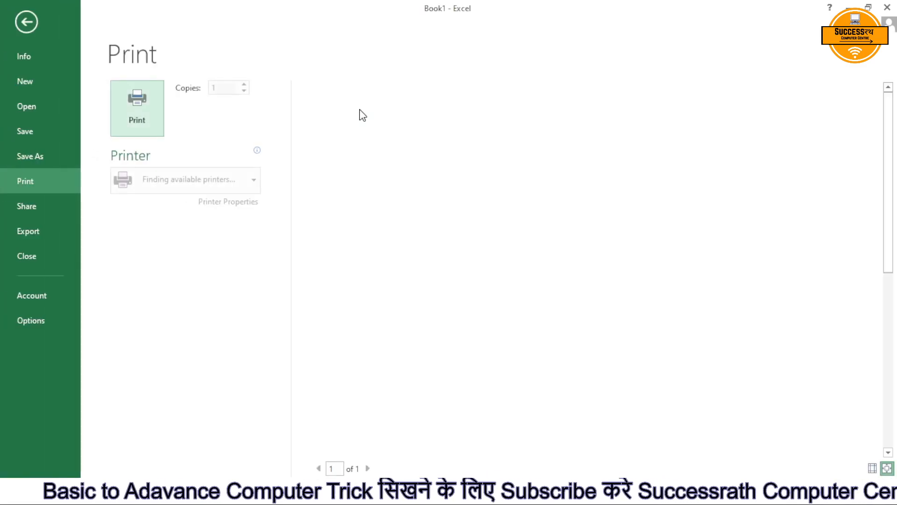
pyautogui.scroll(-1, 515, 197)
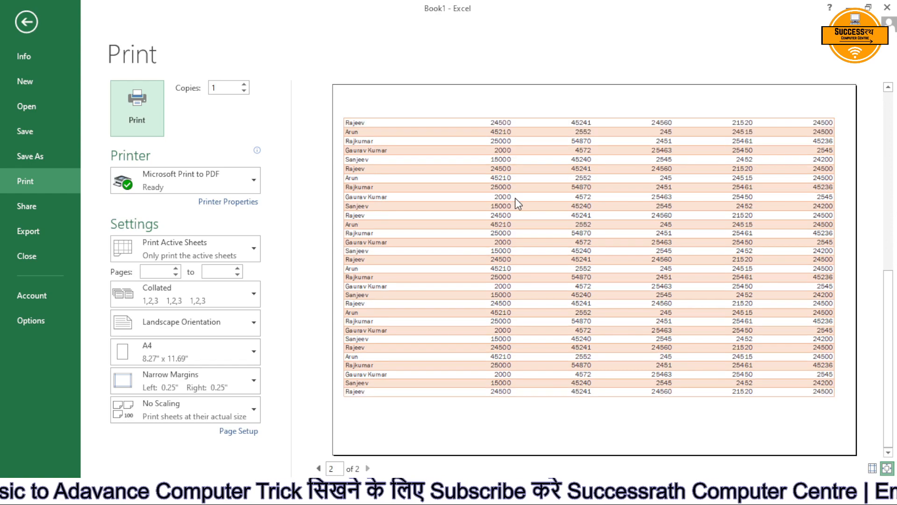
pyautogui.scroll(1, 515, 198)
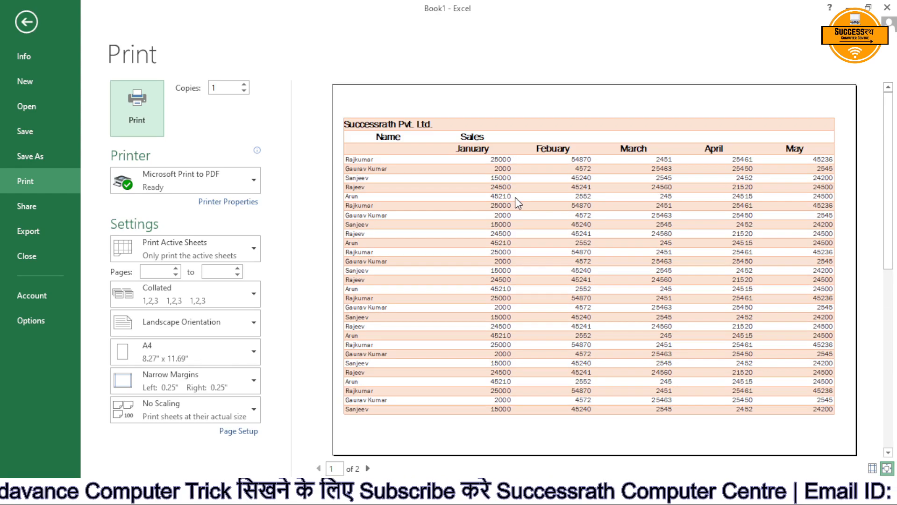
pyautogui.press('Escape')
# Open the print titles settings for the sales sheet.
pyautogui.scroll(8, 377, 224)
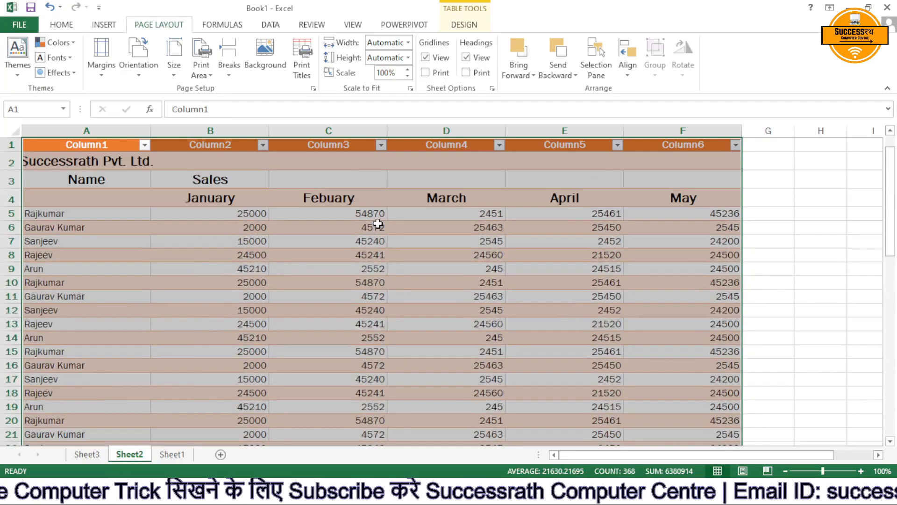
pyautogui.click(306, 66)
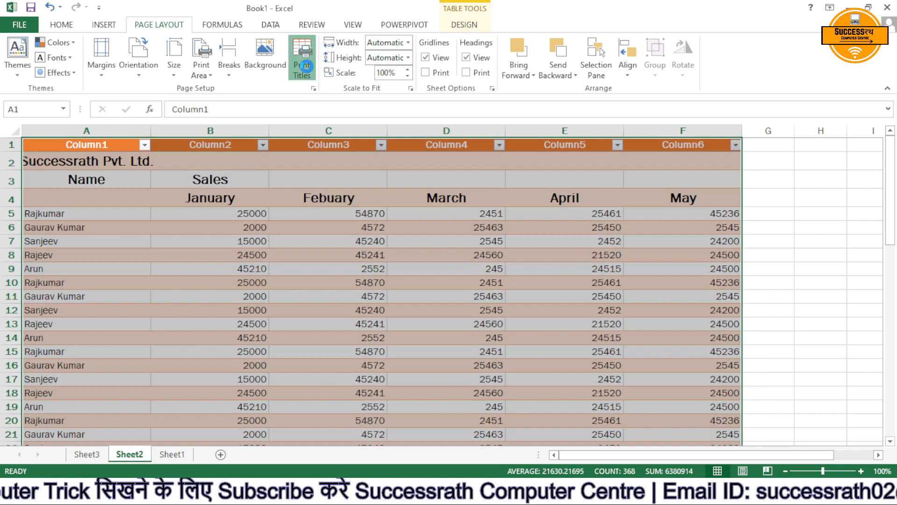
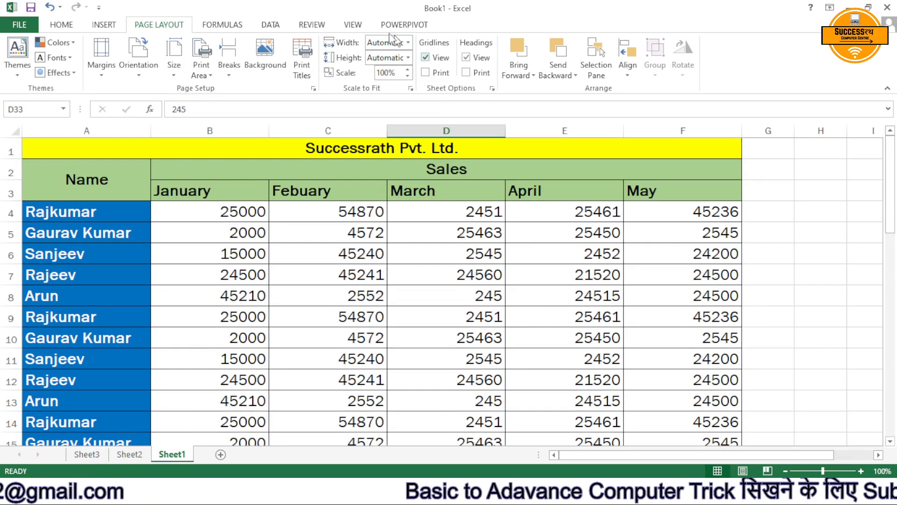
# Page through the sales sheet's print preview to see how the table splits across the printed pages.
pyautogui.hotkey('ctrl', 'p')
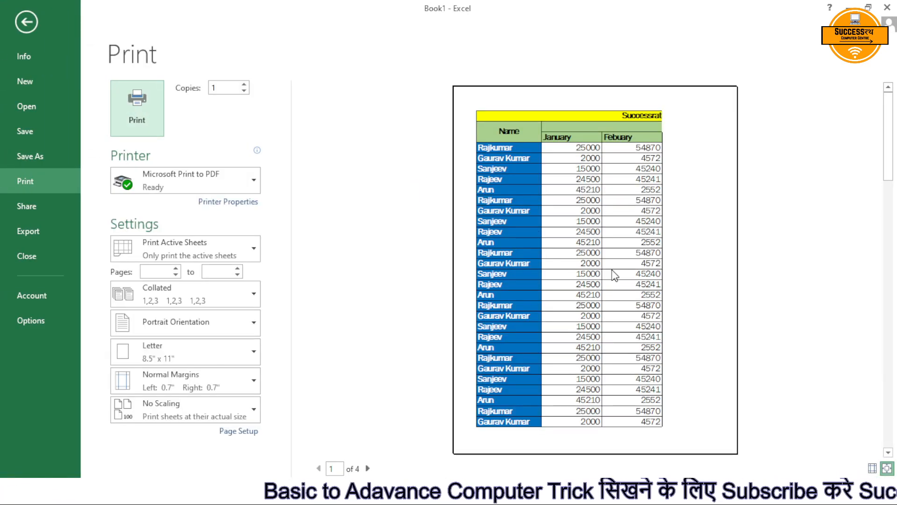
pyautogui.click(367, 469)
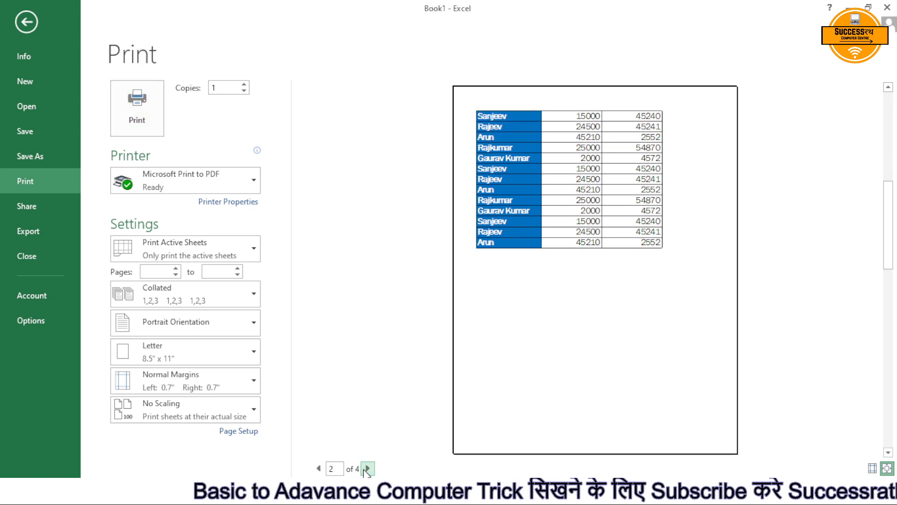
pyautogui.click(367, 469)
pyautogui.press('Escape')
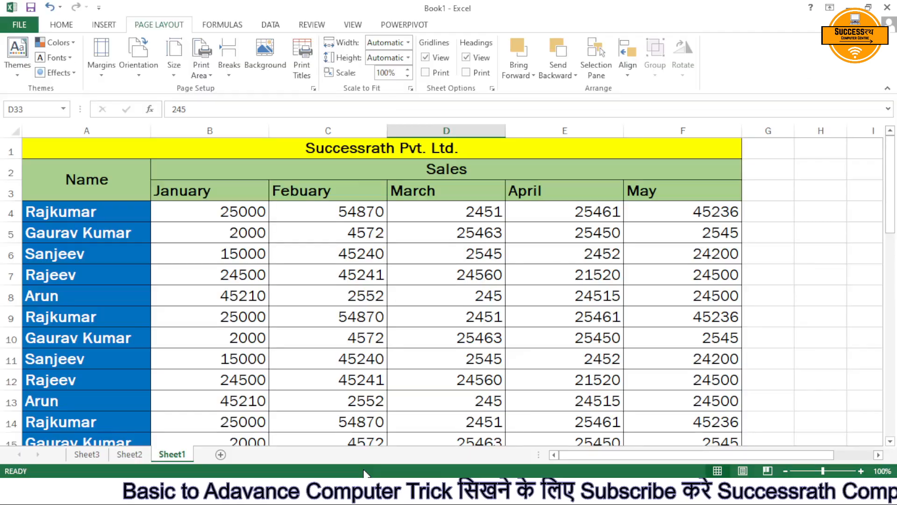
# Set the sales sheet's page layout to Narrow margins, Landscape orientation and A4 paper size.
pyautogui.click(99, 67)
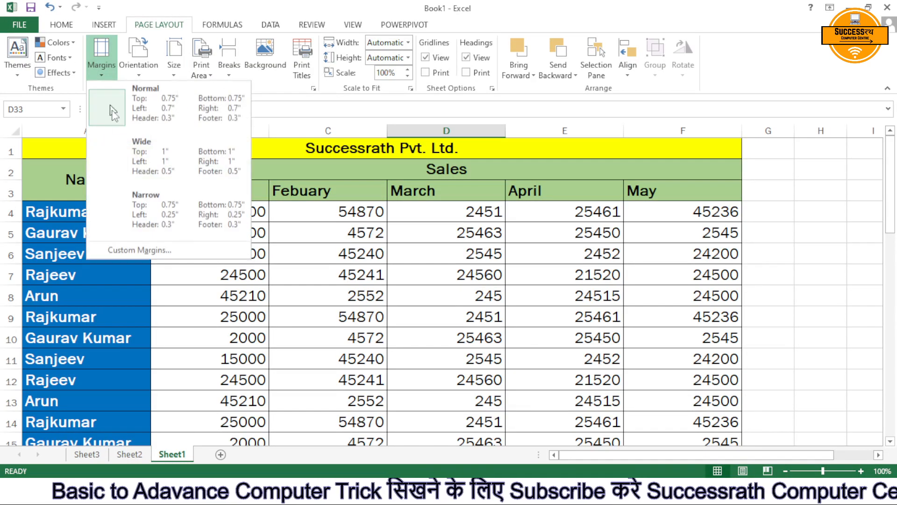
pyautogui.click(145, 211)
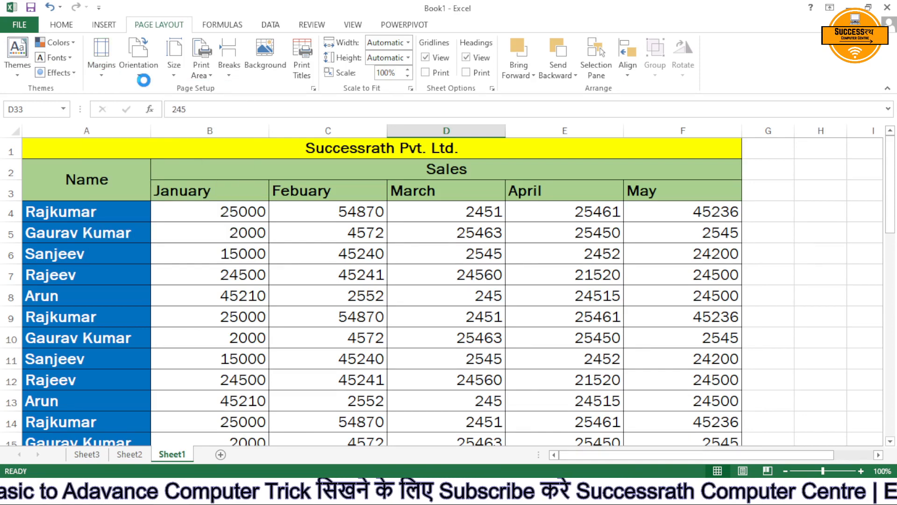
pyautogui.click(138, 65)
pyautogui.click(152, 125)
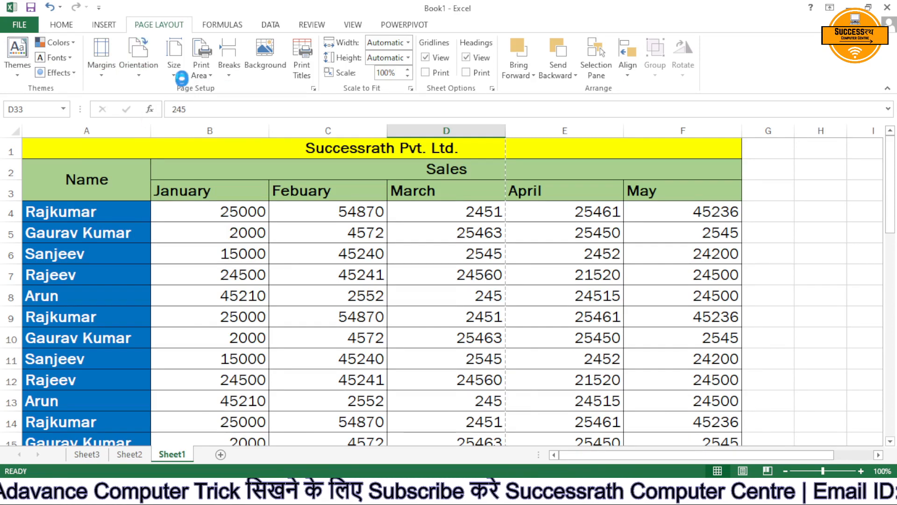
pyautogui.click(179, 65)
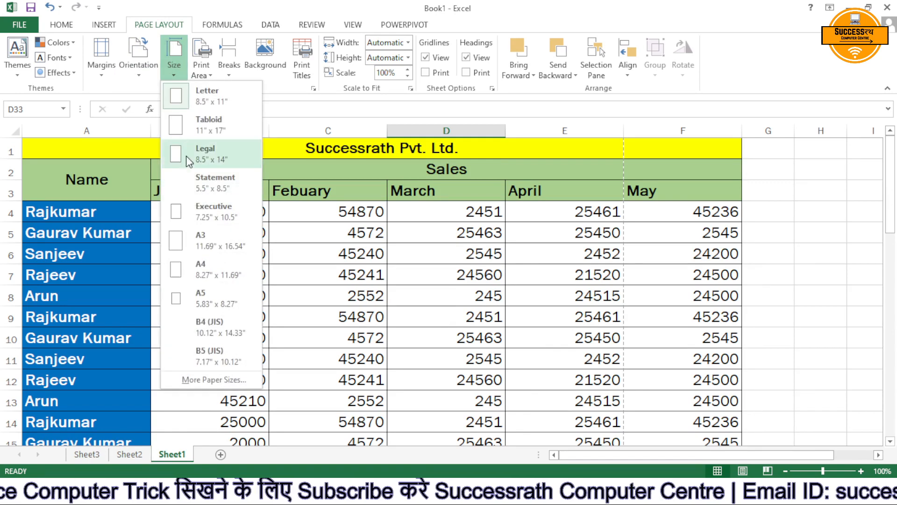
pyautogui.click(217, 274)
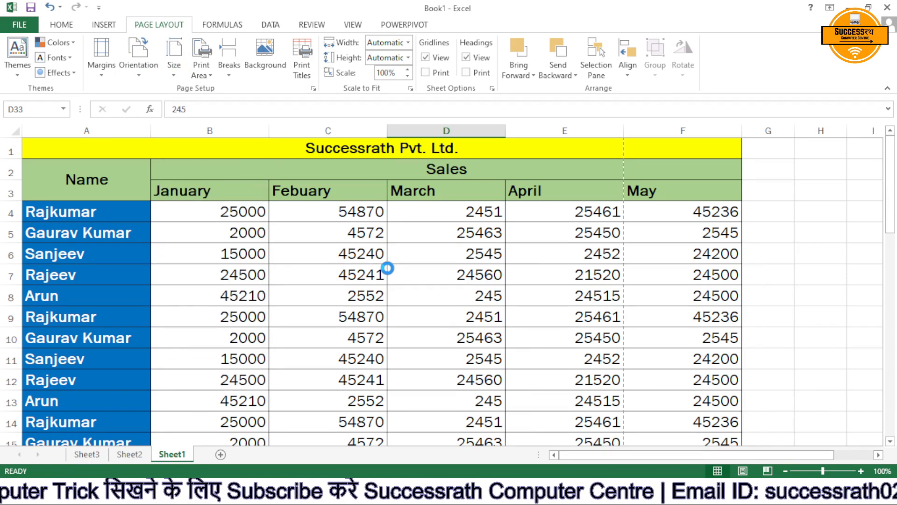
pyautogui.click(389, 269)
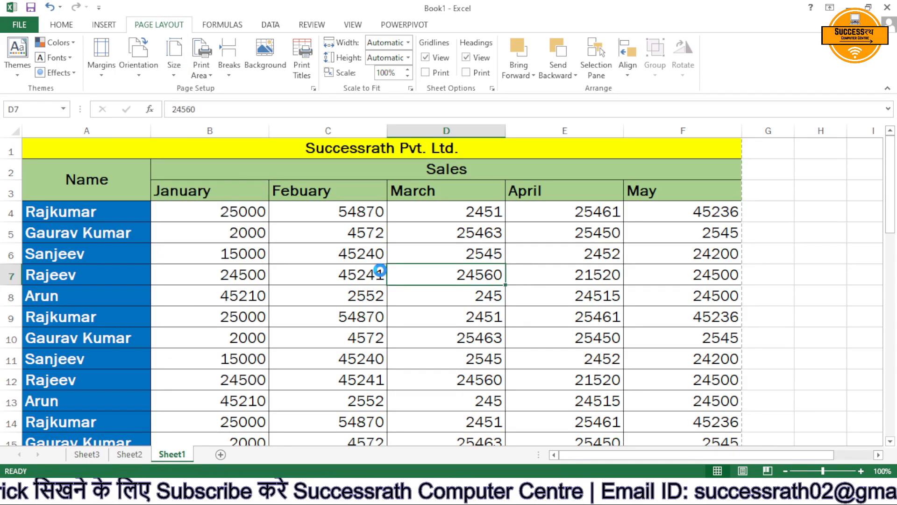
# Review all three pages of the landscape A4 layout in the print preview.
pyautogui.hotkey('ctrl', 'p')
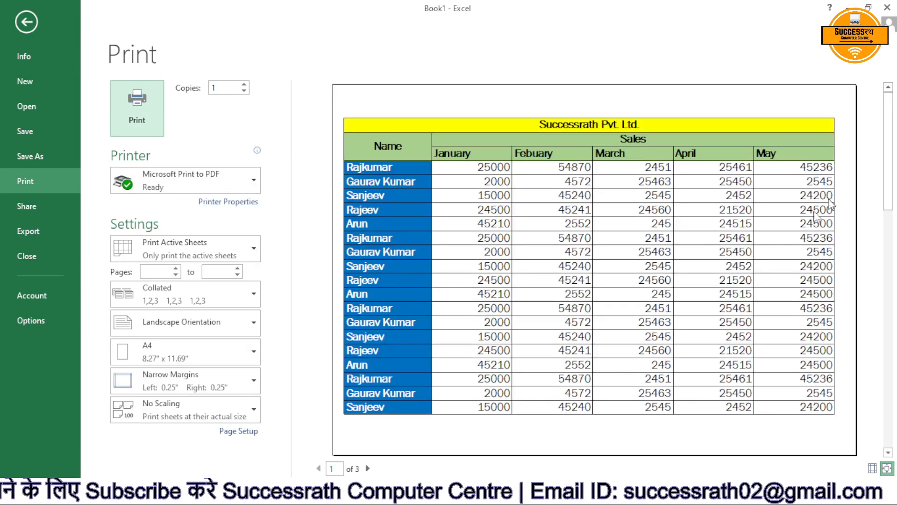
pyautogui.click(369, 468)
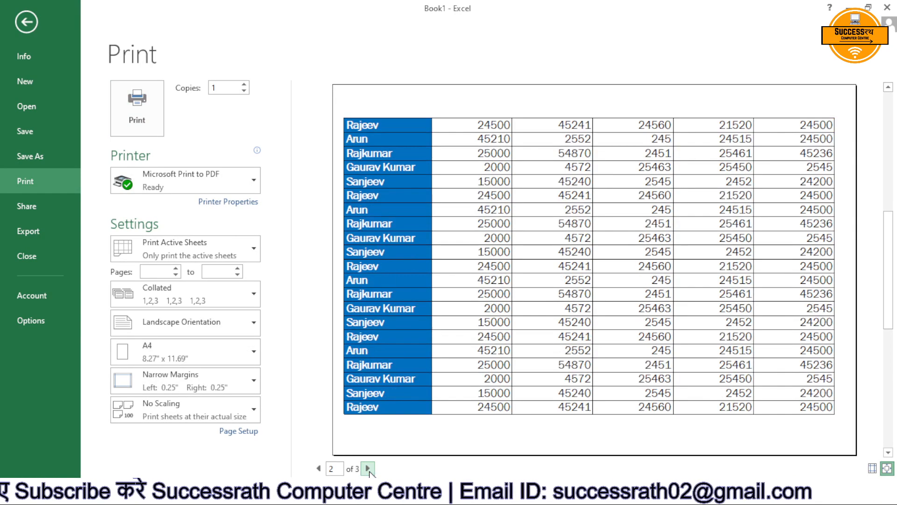
pyautogui.click(368, 468)
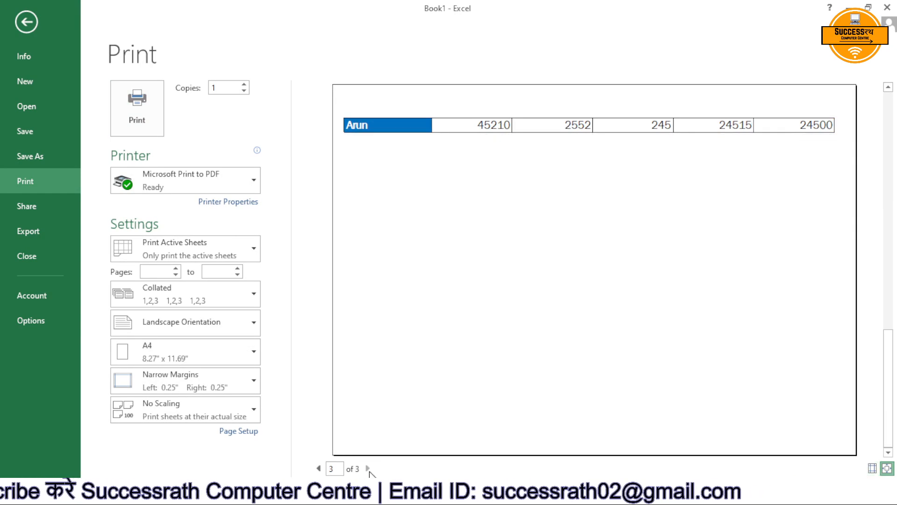
pyautogui.press('Escape')
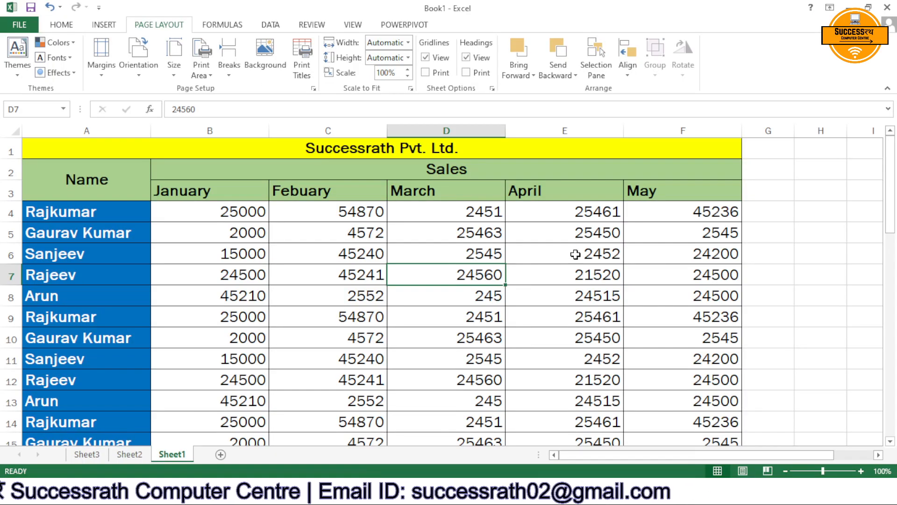
# Scale the sales sheet to fit 1 page wide and 1 page tall, and check it in the print preview.
pyautogui.scroll(-9, 576, 254)
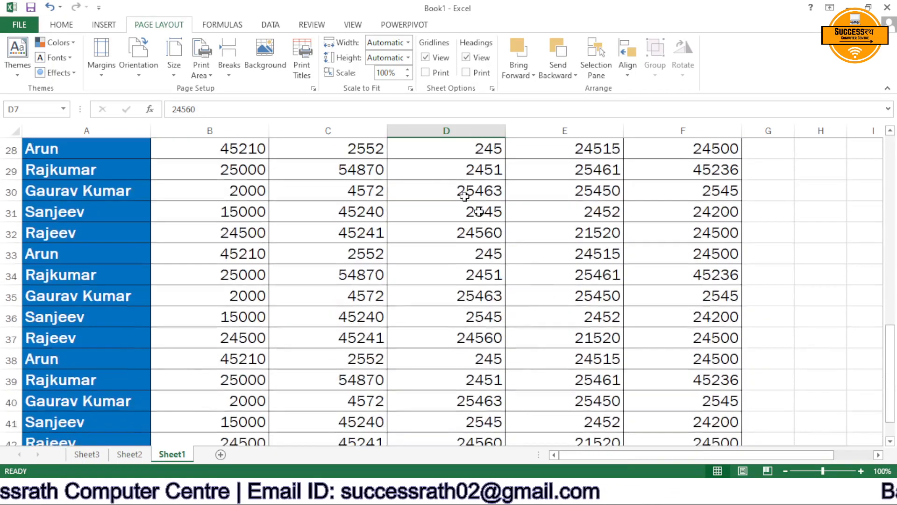
pyautogui.scroll(3, 442, 112)
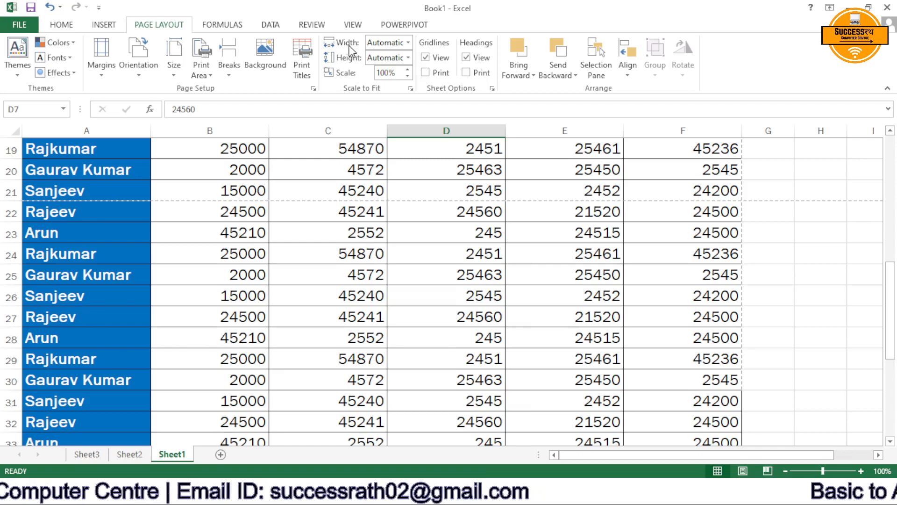
pyautogui.click(409, 43)
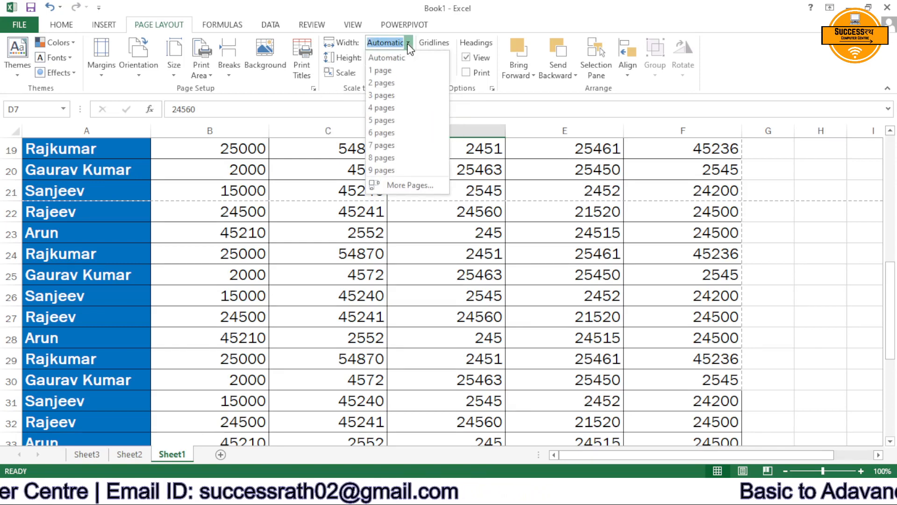
pyautogui.click(403, 71)
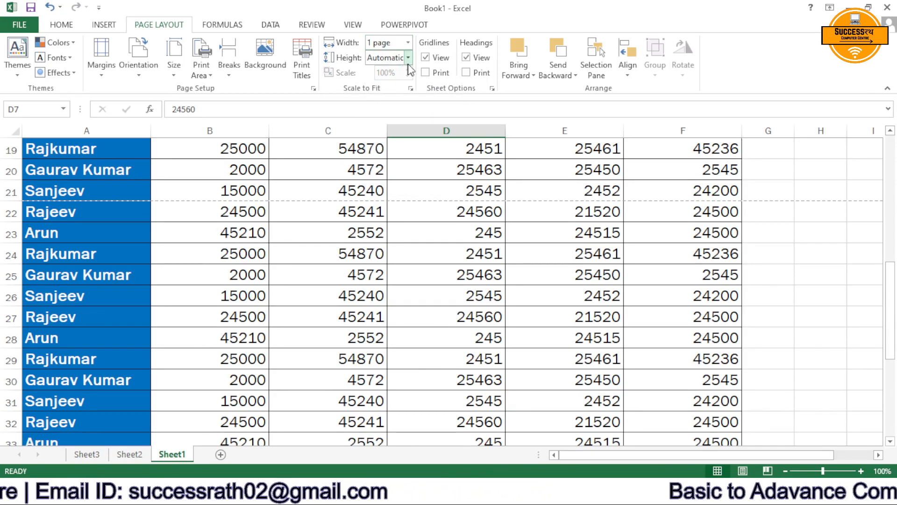
pyautogui.click(409, 57)
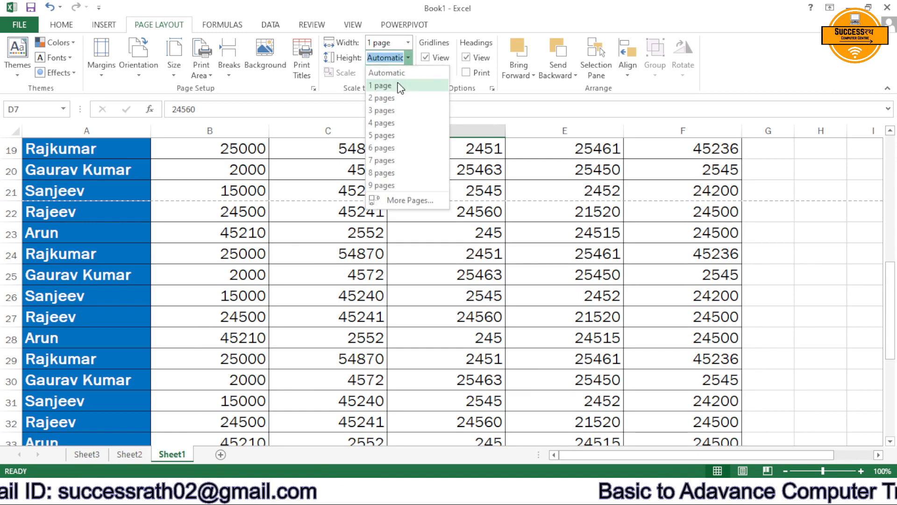
pyautogui.click(398, 85)
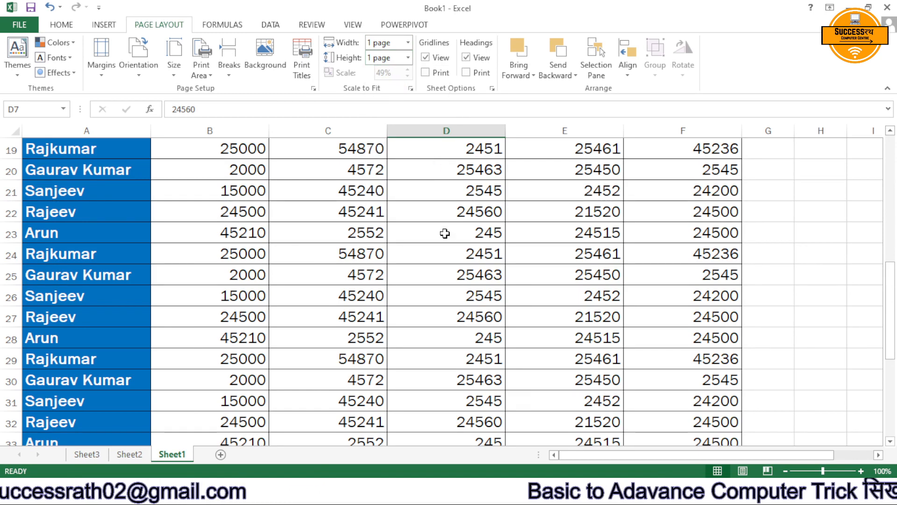
pyautogui.hotkey('ctrl', 'p')
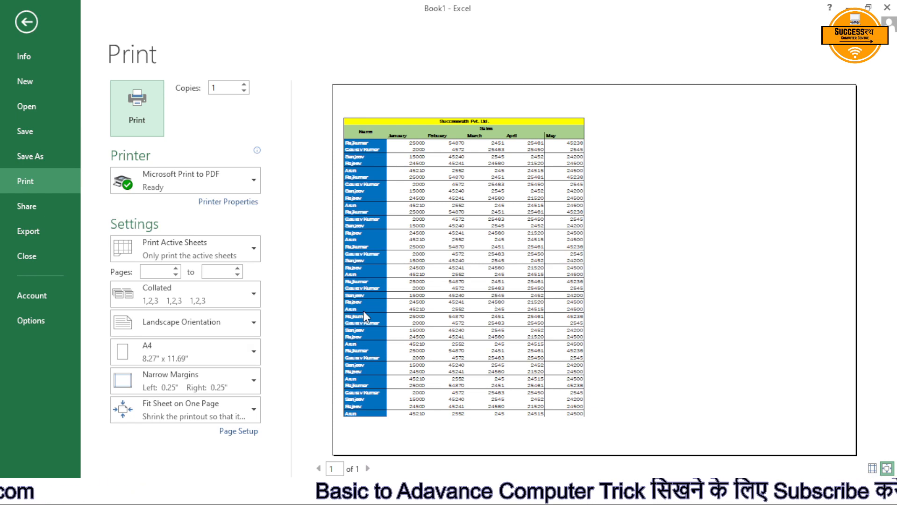
pyautogui.press('Escape')
# Change the sales sheet's orientation to Portrait and check the one-page layout in the print preview.
pyautogui.click(138, 55)
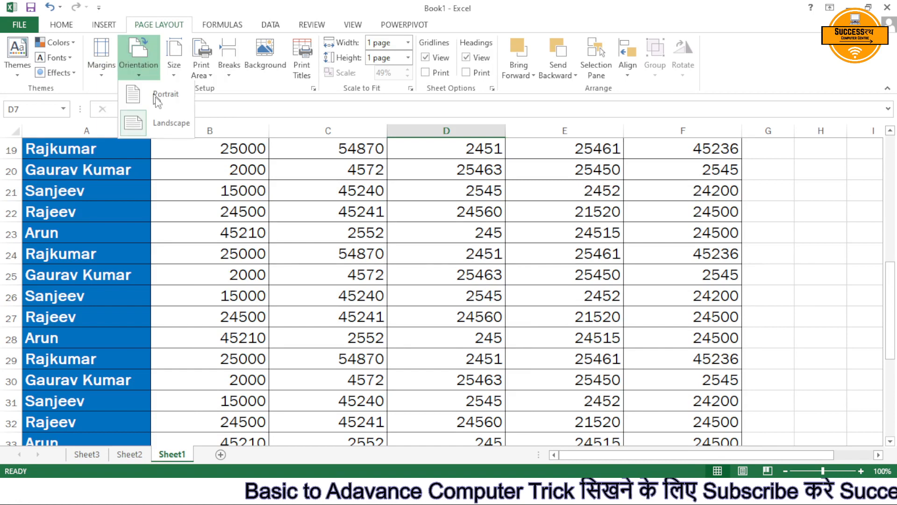
pyautogui.click(159, 99)
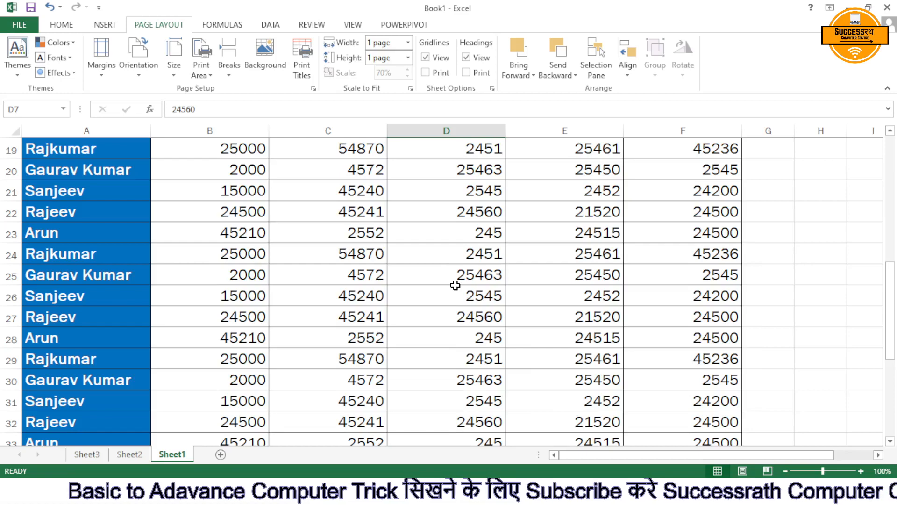
pyautogui.hotkey('ctrl', 'p')
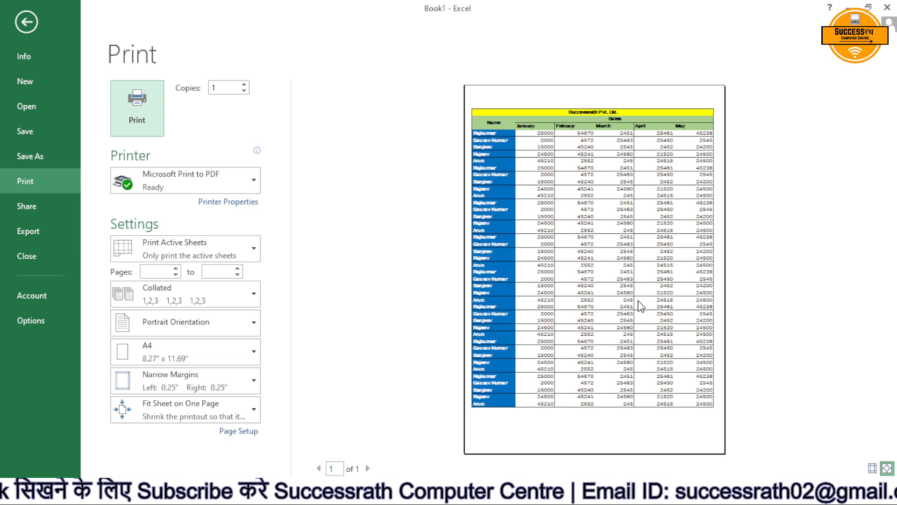
pyautogui.press('Escape')
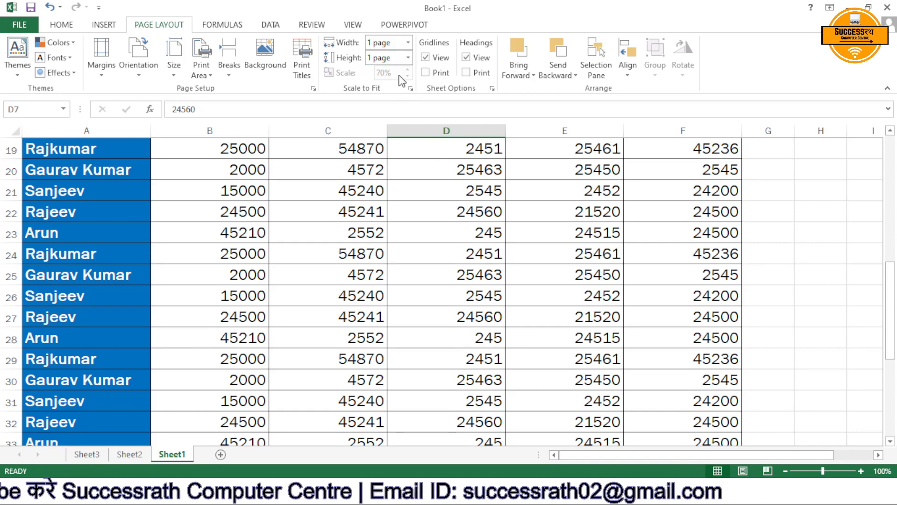
# Hide the worksheet gridlines on Sheet2 and show them again.
pyautogui.scroll(6, 463, 236)
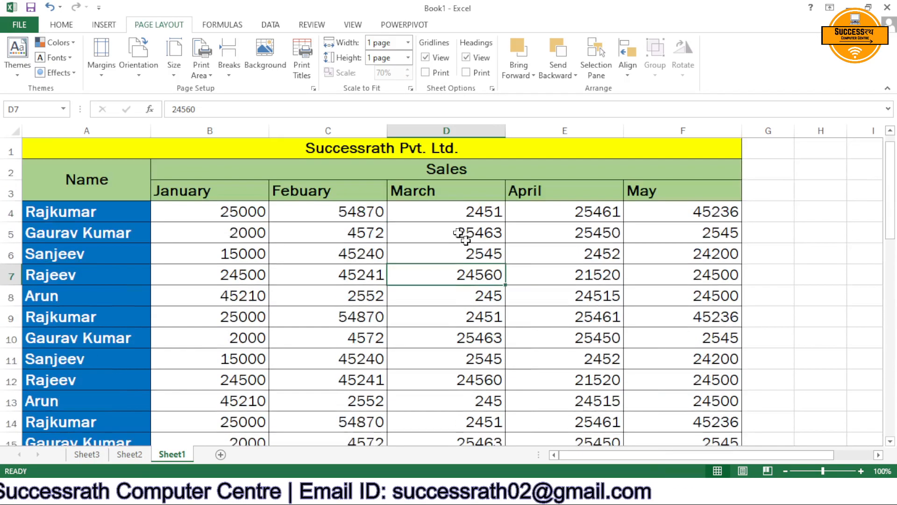
pyautogui.click(131, 456)
pyautogui.click(361, 229)
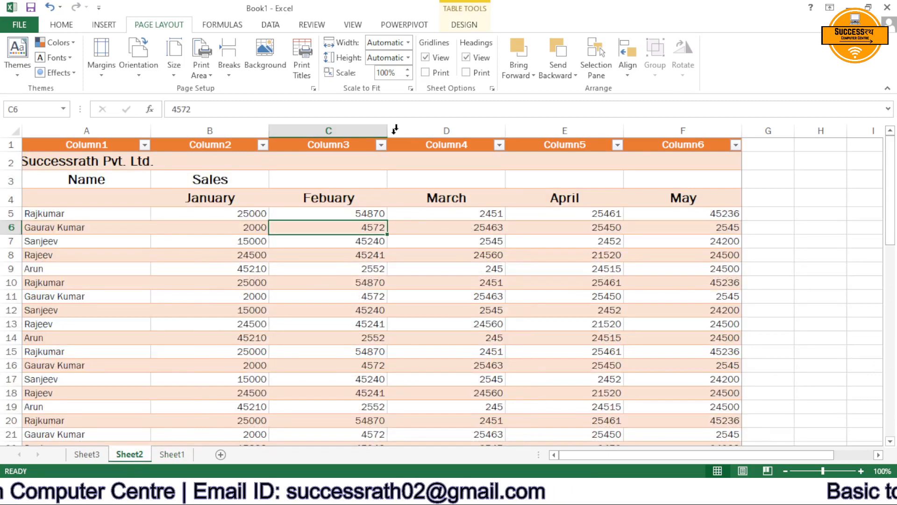
pyautogui.click(425, 58)
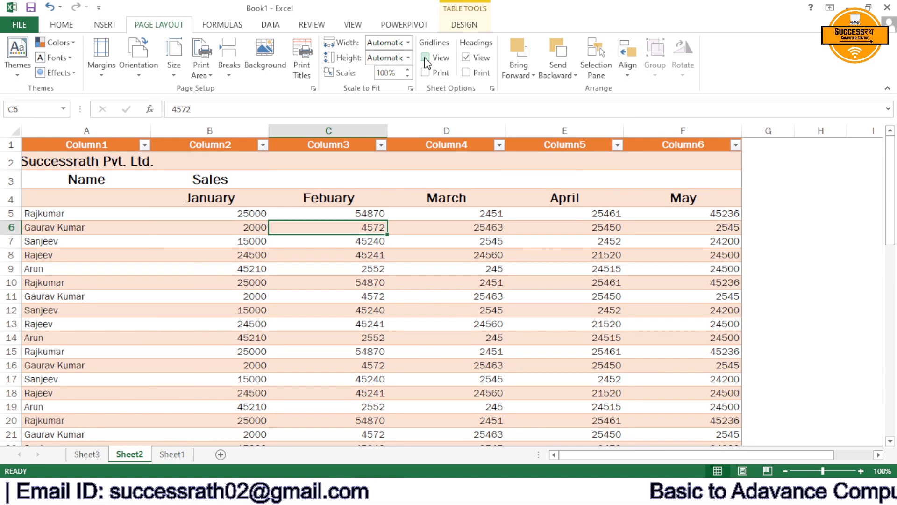
pyautogui.click(426, 58)
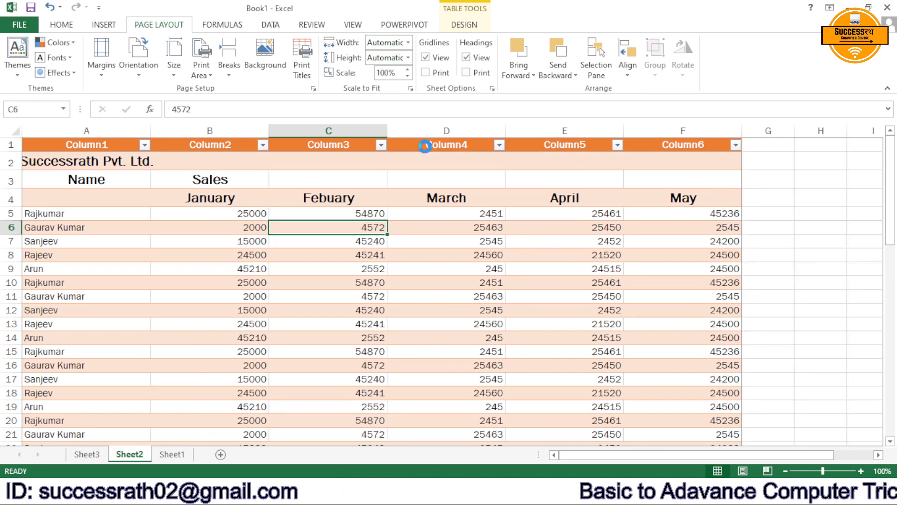
# Check the print previews of Sheet2 and Sheet1 for printed gridlines.
pyautogui.hotkey('ctrl', 'p')
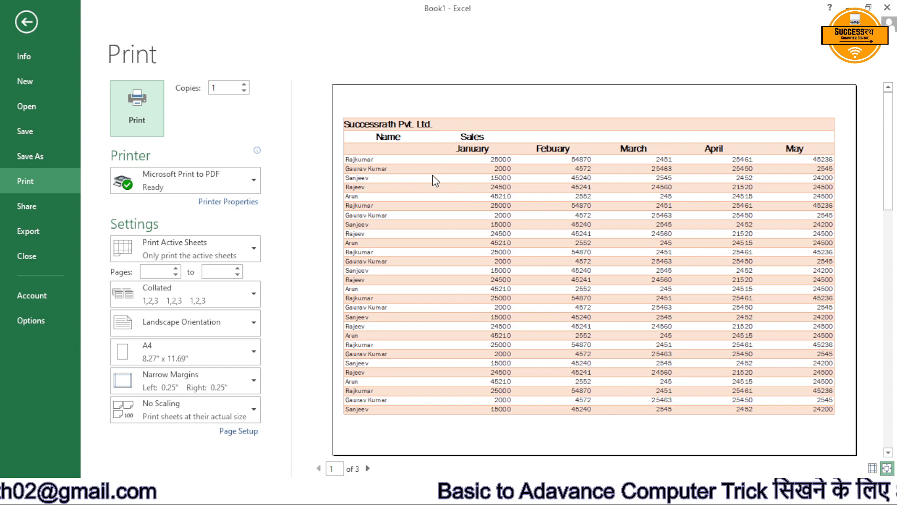
pyautogui.press('Escape')
pyautogui.click(171, 455)
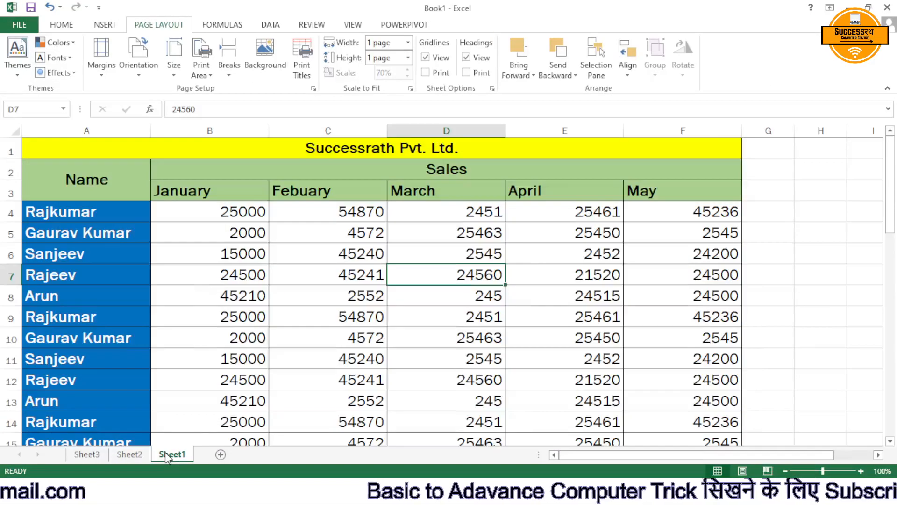
pyautogui.click(261, 296)
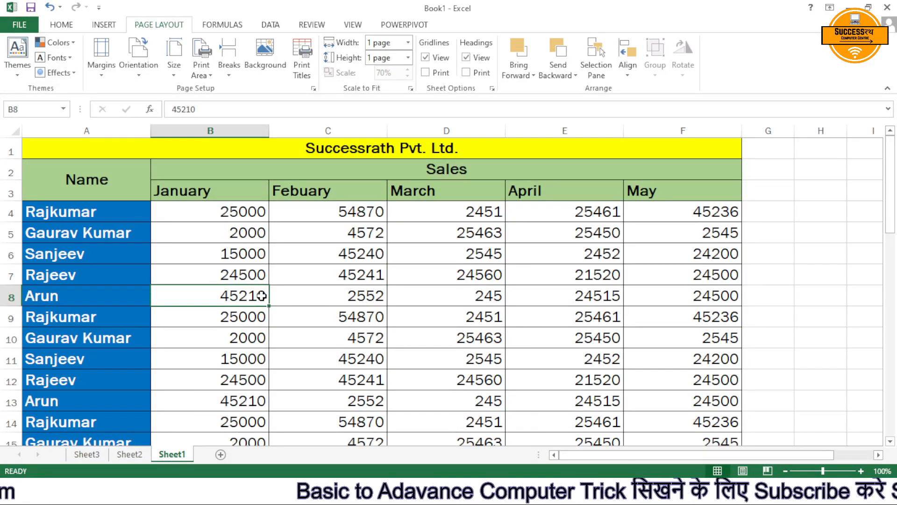
pyautogui.hotkey('ctrl', 'p')
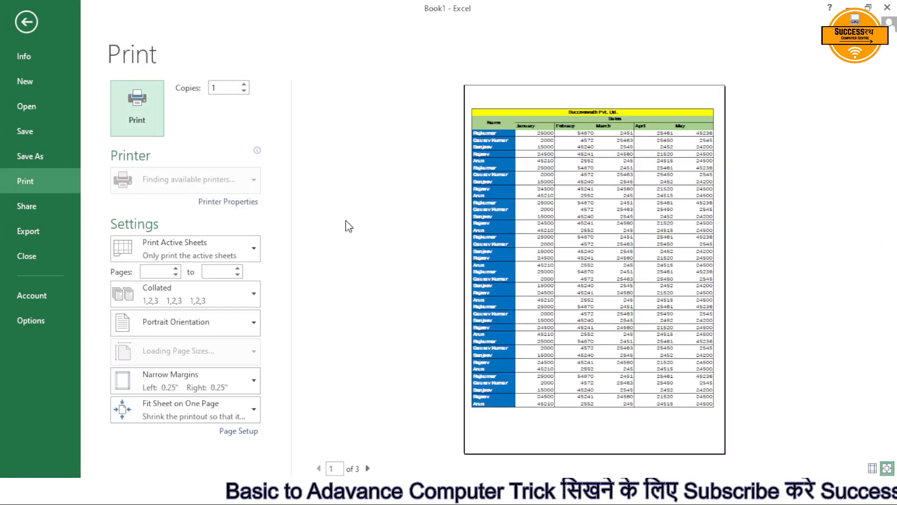
pyautogui.press('Escape')
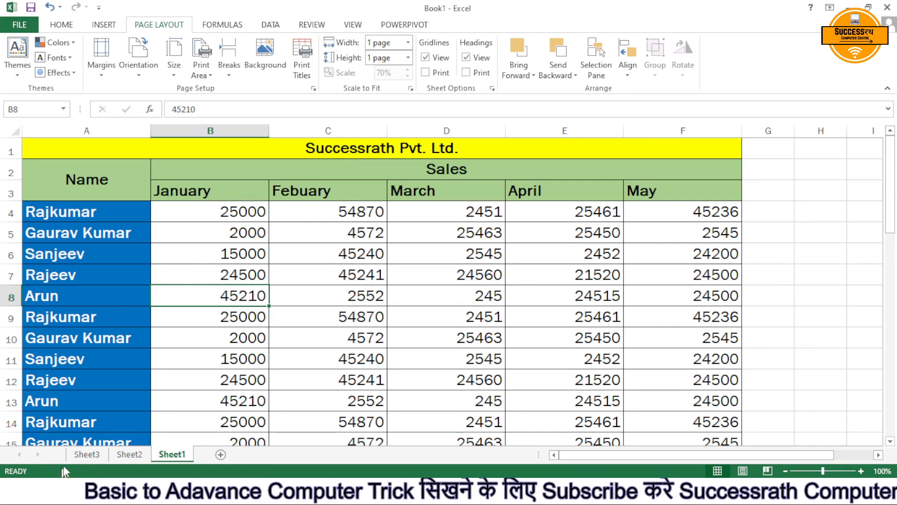
# Clear the formats of the whole sales table on Sheet2, keeping its contents.
pyautogui.click(102, 454)
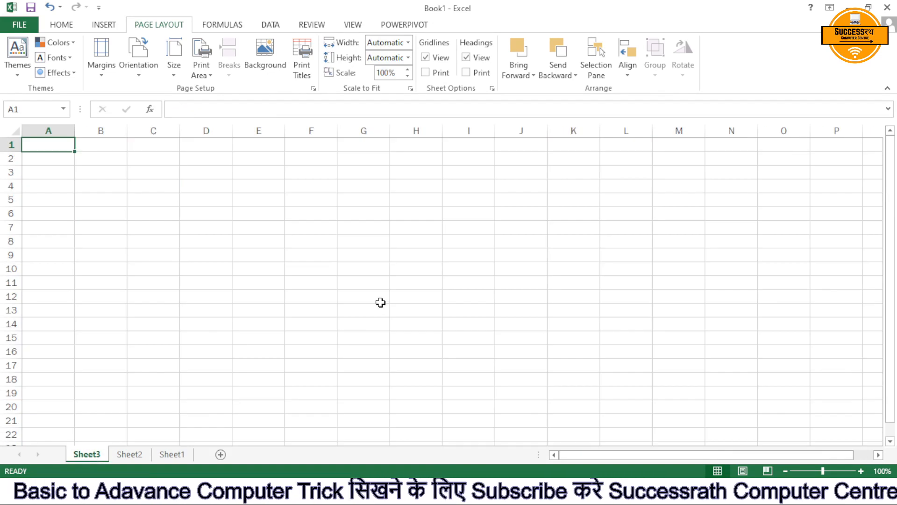
pyautogui.click(131, 455)
pyautogui.moveTo(82, 147); pyautogui.dragTo(569, 386)
pyautogui.hotkey('ctrl', 'shift', 'End')
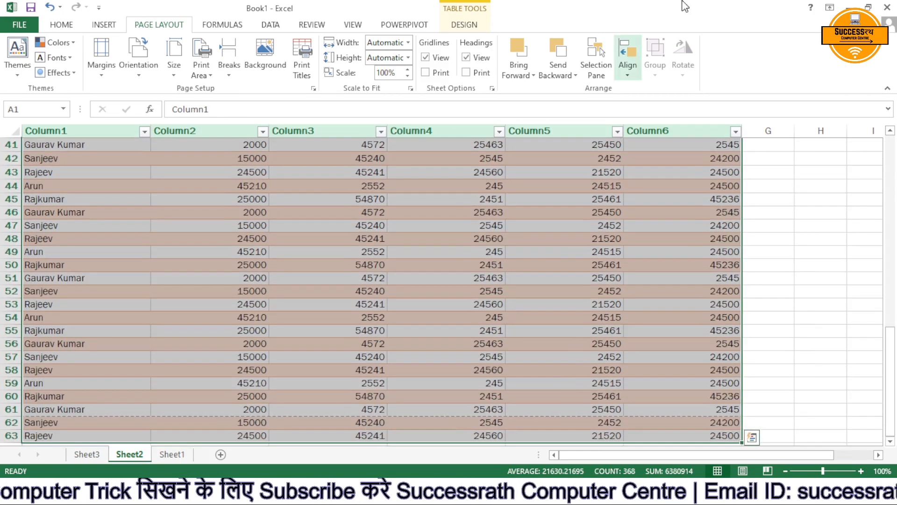
pyautogui.click(61, 25)
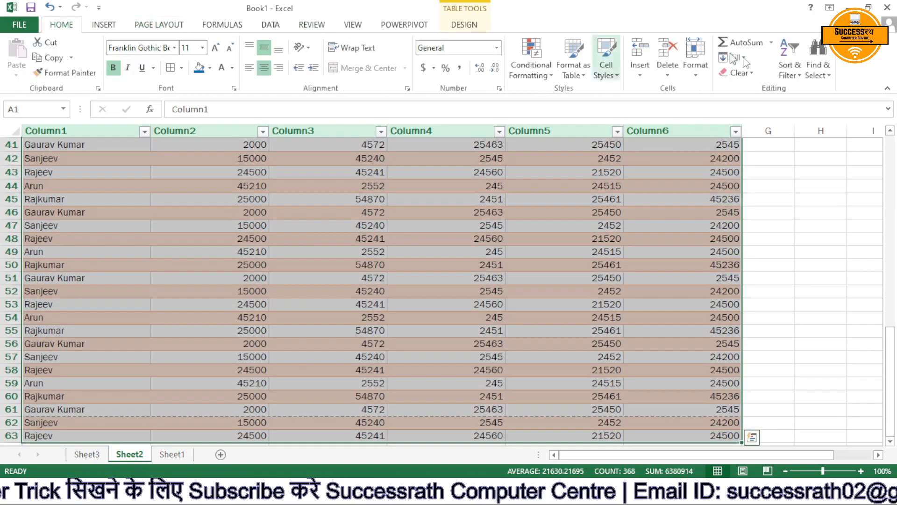
pyautogui.click(743, 73)
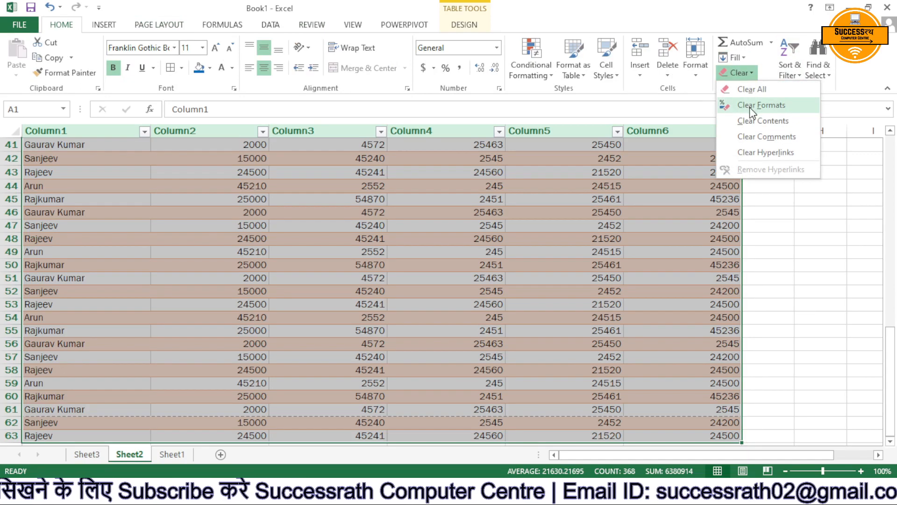
pyautogui.click(749, 106)
pyautogui.scroll(13, 575, 255)
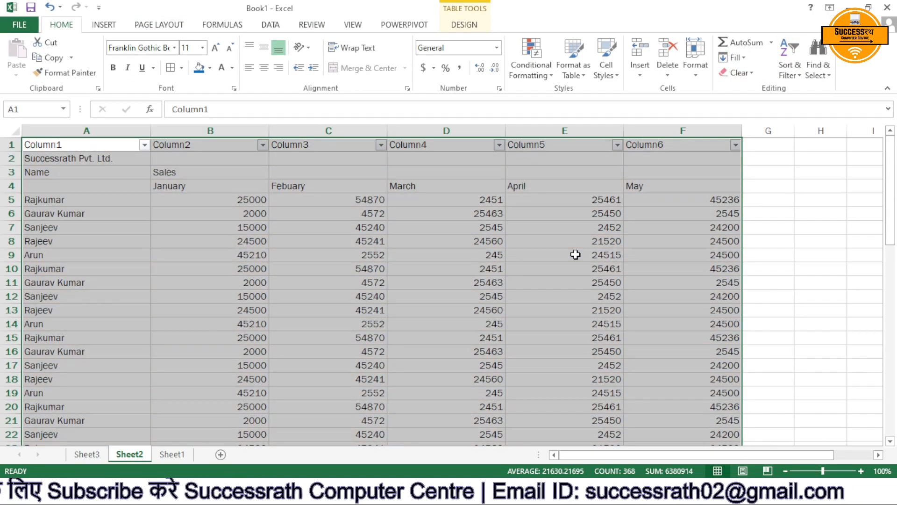
pyautogui.click(576, 255)
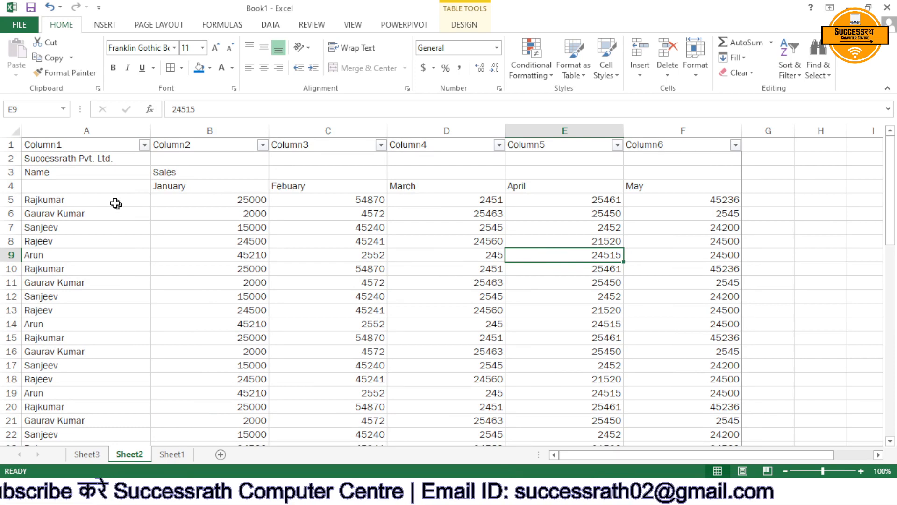
# Look over the unformatted sales table on Sheet2 and check its print preview for cell lines.
pyautogui.click(2, 145)
pyautogui.click(293, 279)
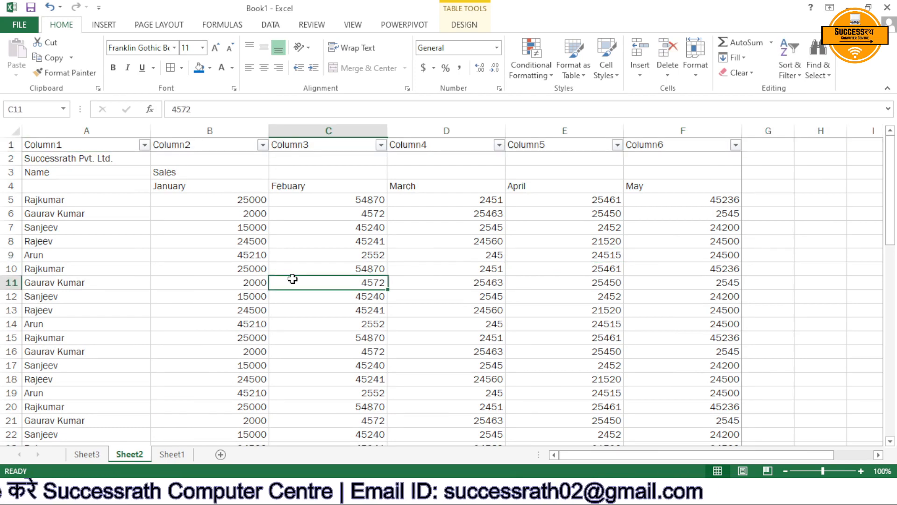
pyautogui.click(60, 146)
pyautogui.hotkey('ctrl', 'a')
pyautogui.scroll(-9, 595, 319)
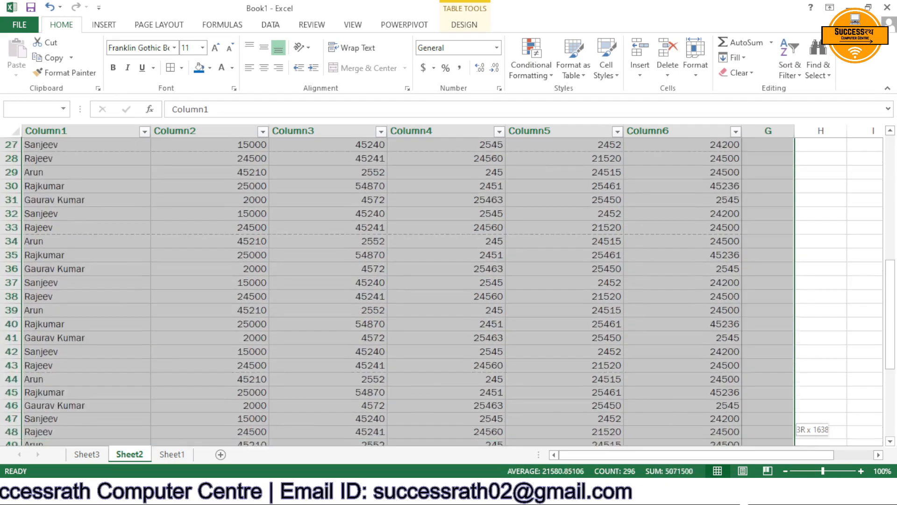
pyautogui.click(595, 320)
pyautogui.hotkey('ctrl', 'p')
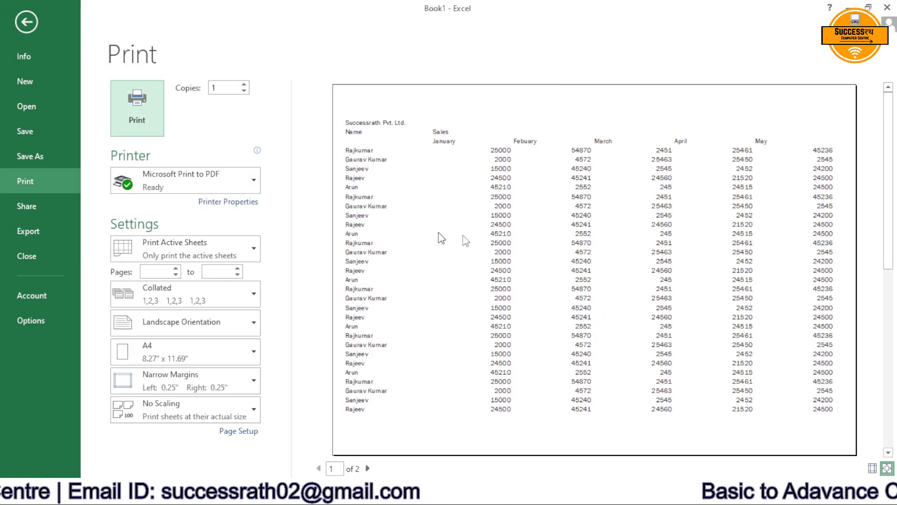
pyautogui.press('Escape')
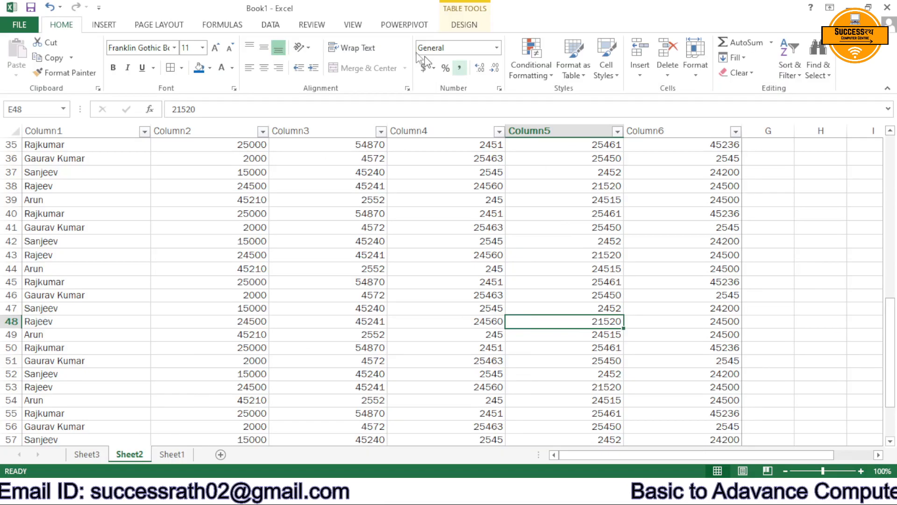
# Turn on gridline printing for Sheet2 and check the result in the print preview.
pyautogui.click(159, 25)
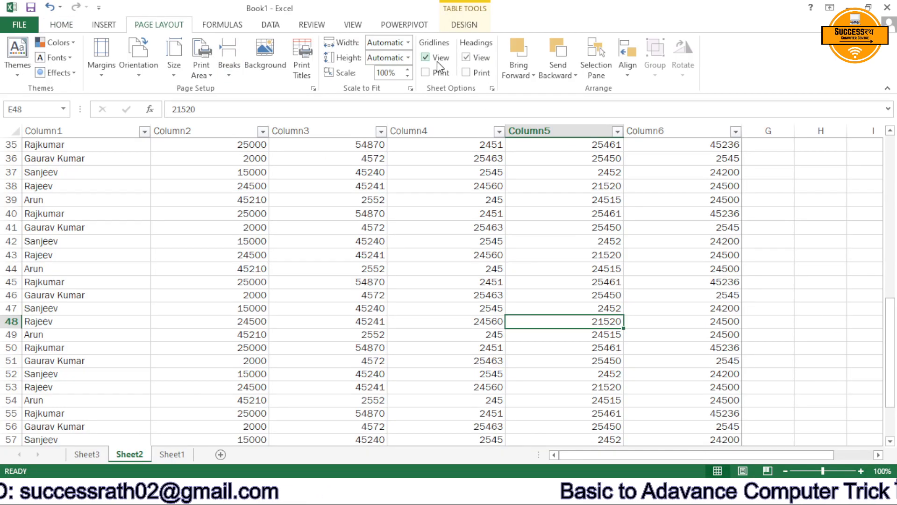
pyautogui.click(426, 72)
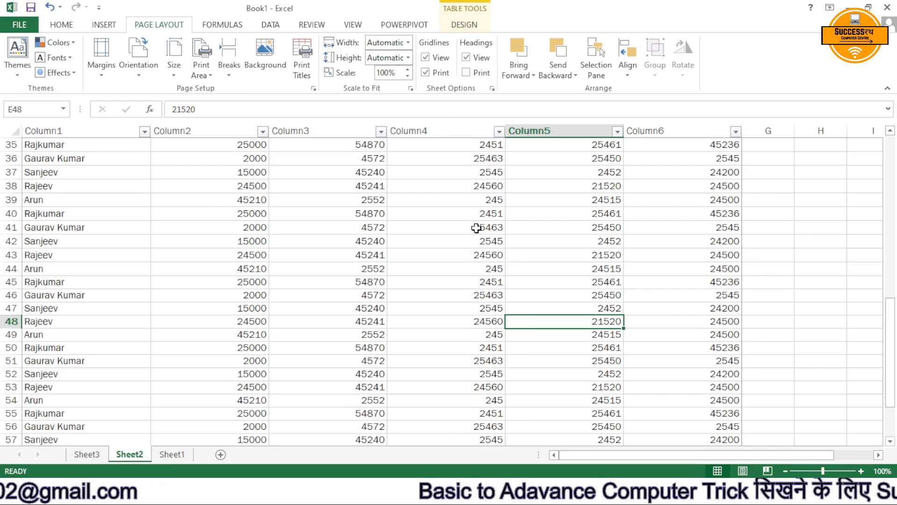
pyautogui.hotkey('ctrl', 'p')
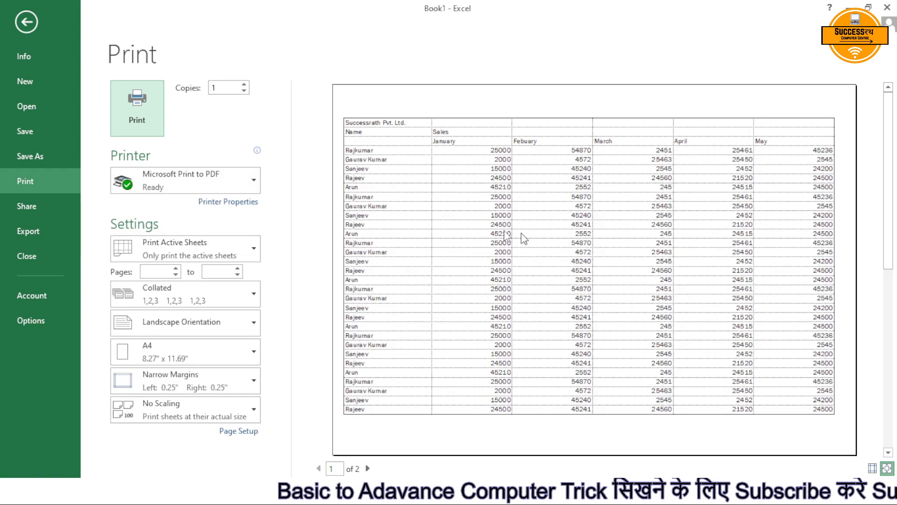
pyautogui.press('Escape')
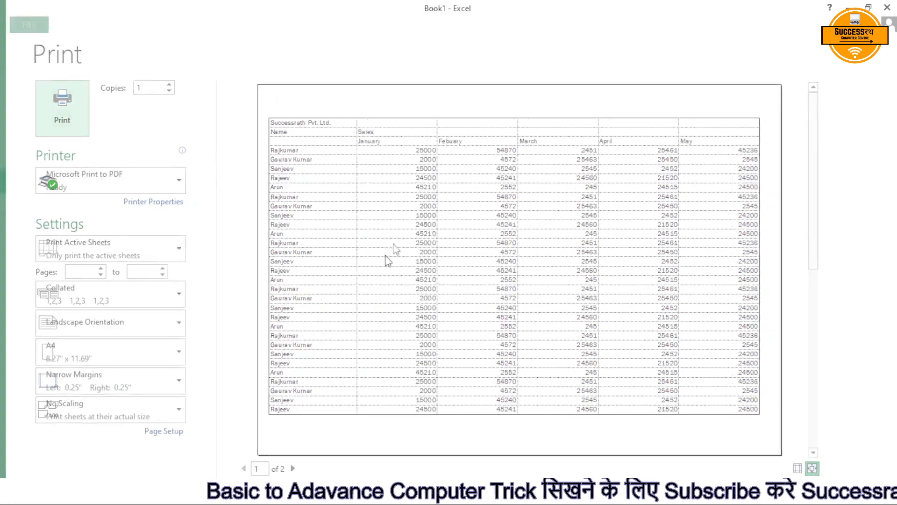
# Turn off gridline printing for Sheet2 again and recheck the print preview.
pyautogui.click(433, 73)
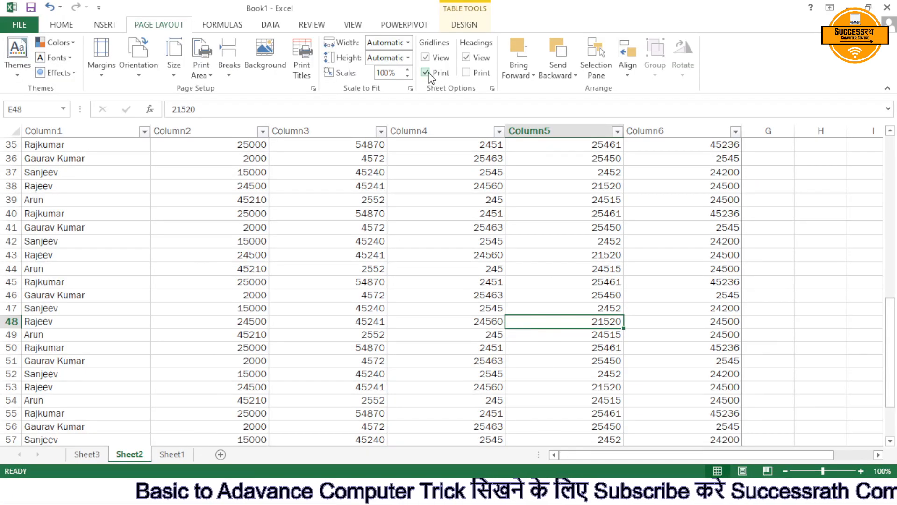
pyautogui.hotkey('ctrl', 'p')
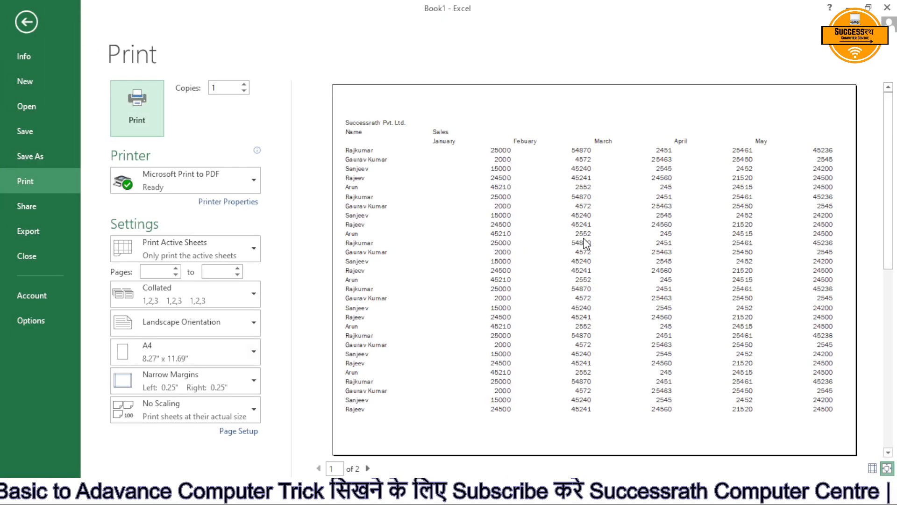
pyautogui.press('Escape')
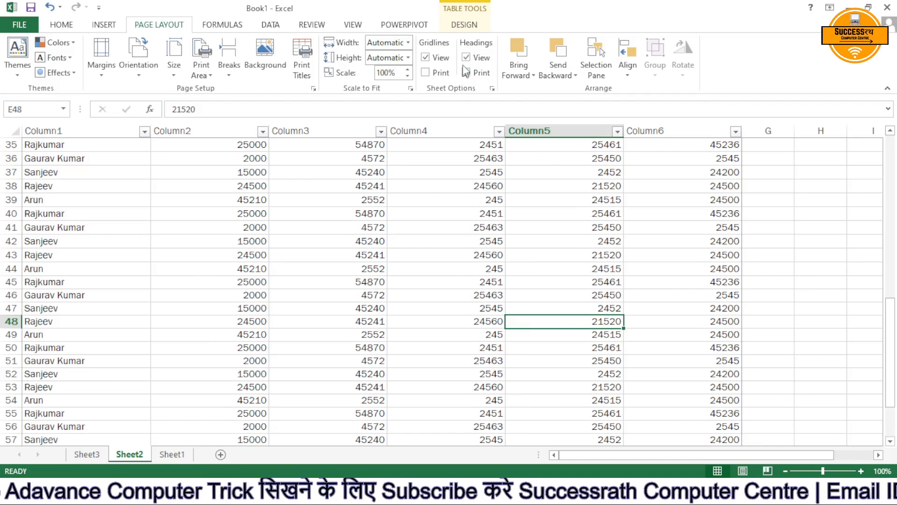
# Turn on printing of row and column headings for Sheet2, check the print preview, and turn it back off.
pyautogui.scroll(2, 502, 222)
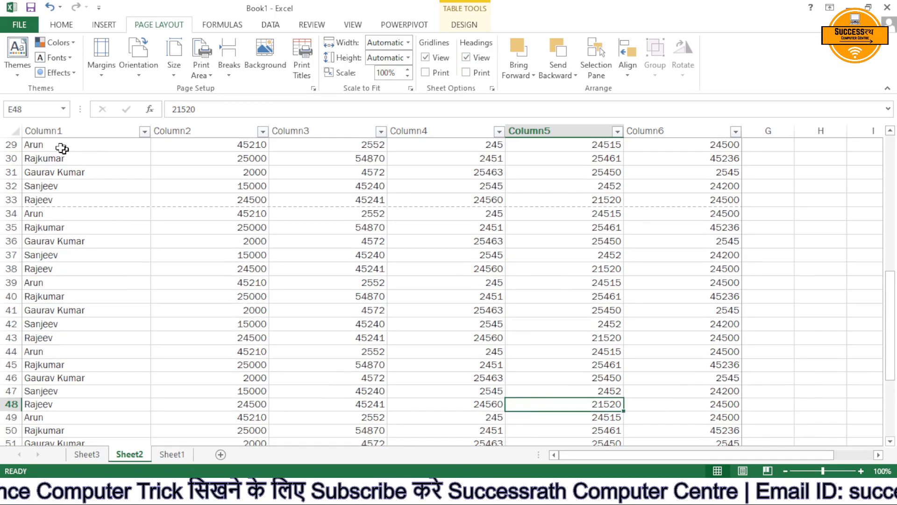
pyautogui.click(466, 73)
pyautogui.hotkey('ctrl', 'p')
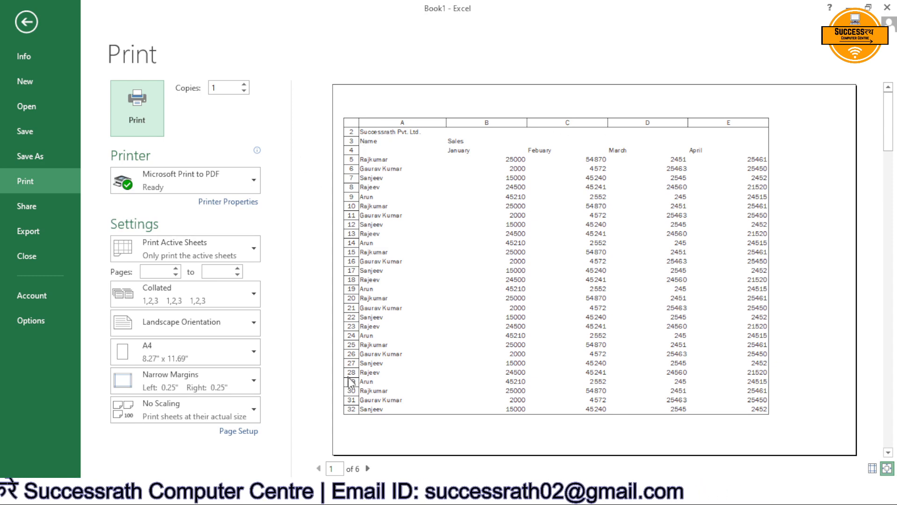
pyautogui.press('Escape')
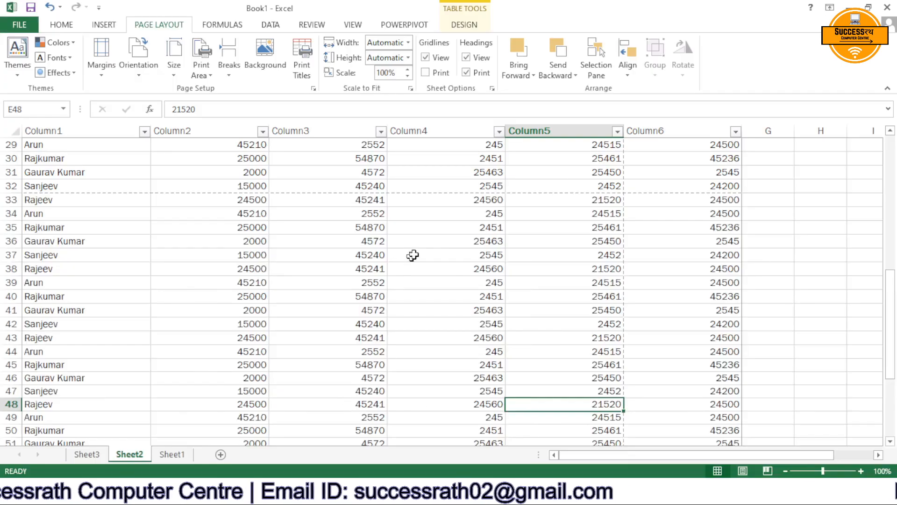
pyautogui.click(466, 73)
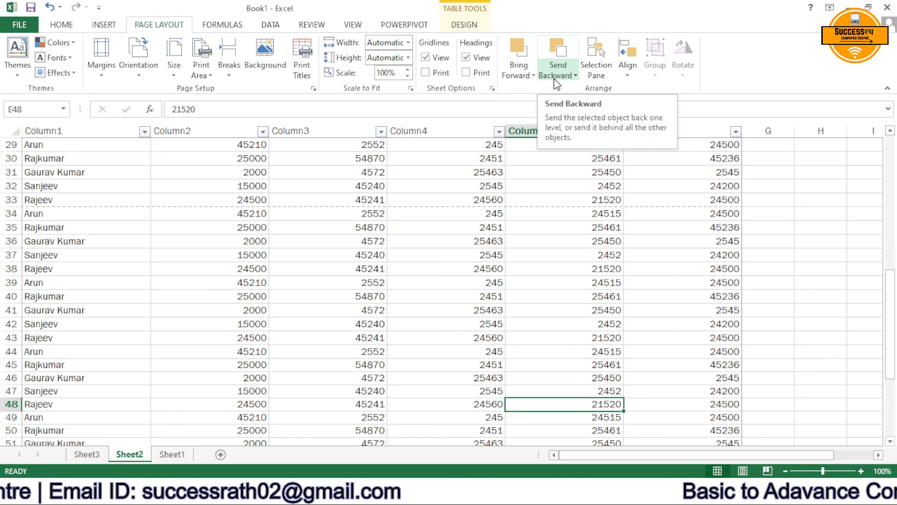
pyautogui.click(489, 227)
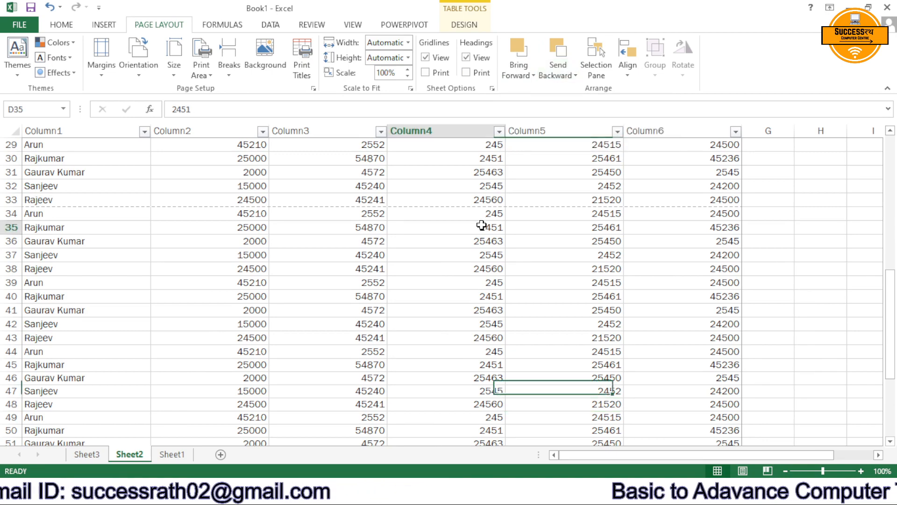
# On Sheet1, draw a rectangle about 2.52 by 4.2 inches beside the sales table and a down arrow about 2.89 by 2.1 inches below it.
pyautogui.click(173, 454)
pyautogui.scroll(-19, 379, 279)
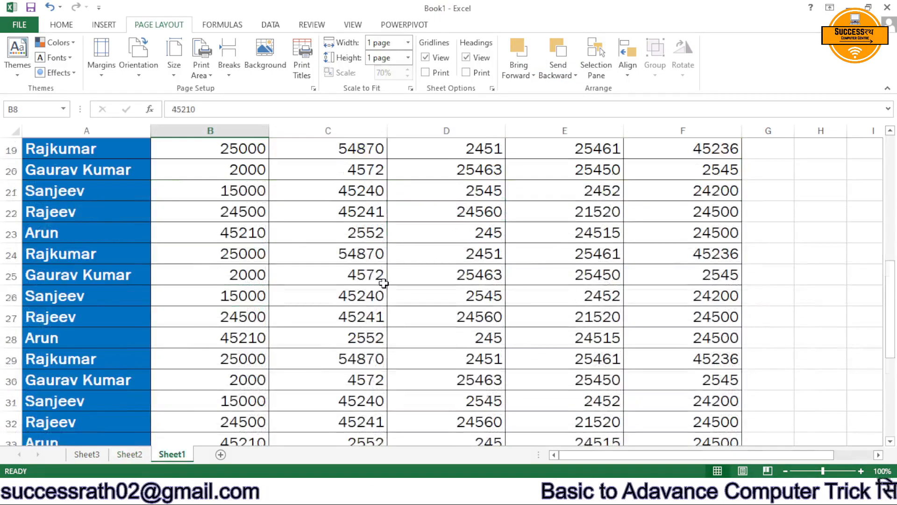
pyautogui.scroll(11, 385, 283)
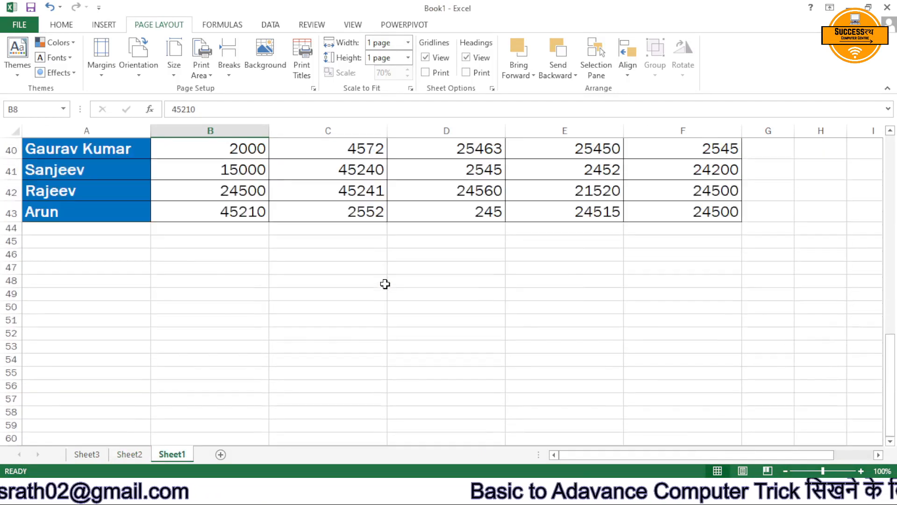
pyautogui.keyDown('ctrl'); pyautogui.scroll(-2, 470, 334); pyautogui.keyUp('ctrl')
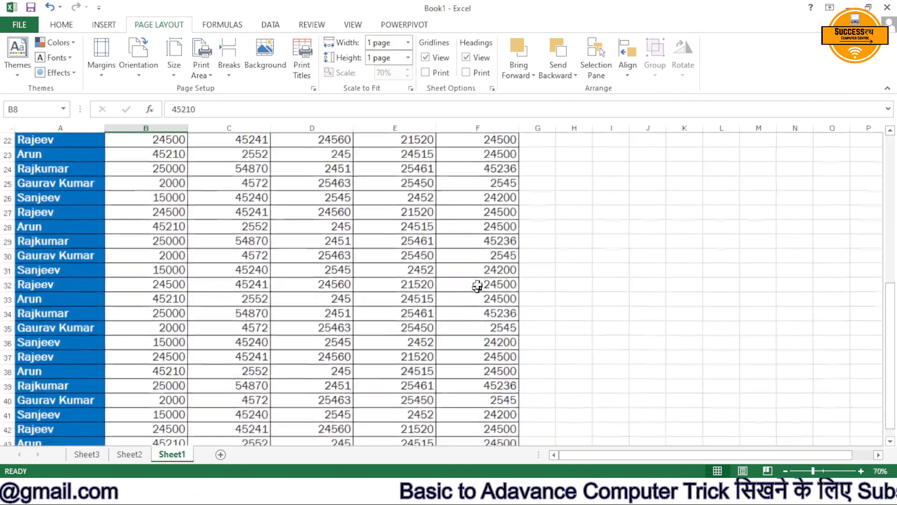
pyautogui.scroll(5, 477, 286)
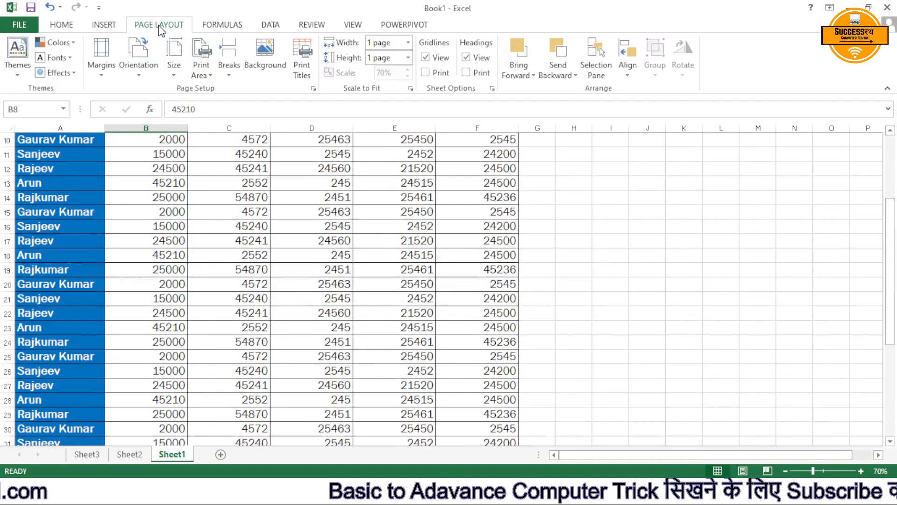
pyautogui.click(99, 26)
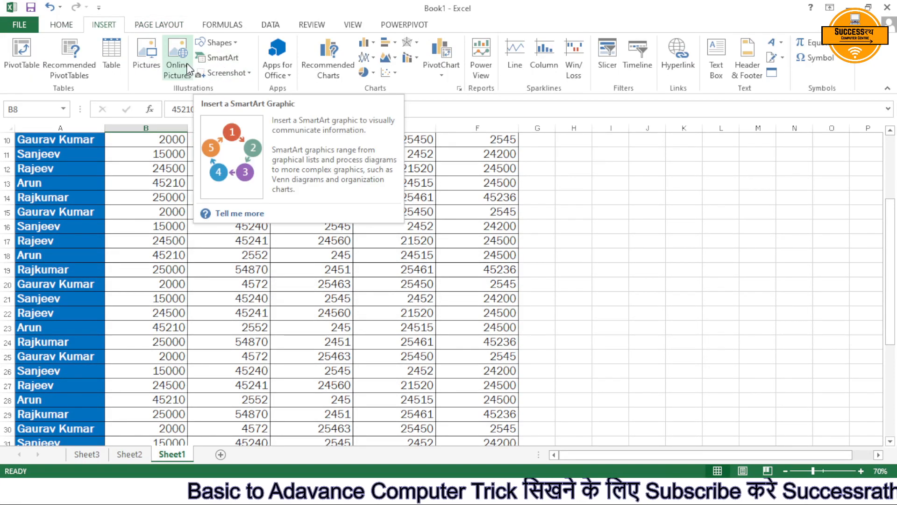
pyautogui.click(217, 42)
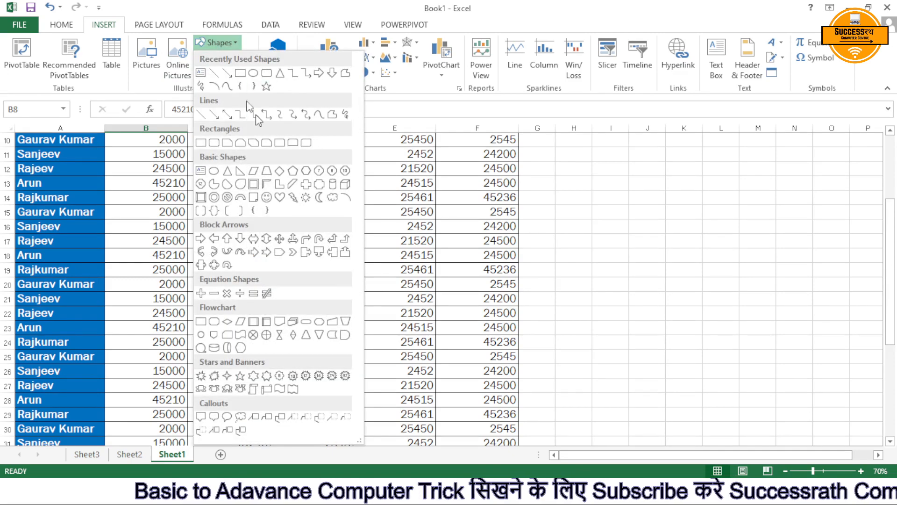
pyautogui.click(241, 73)
pyautogui.moveTo(532, 165)
pyautogui.mouseDown()
pyautogui.moveTo(707, 321)
pyautogui.moveTo(718, 277)
pyautogui.mouseUp()
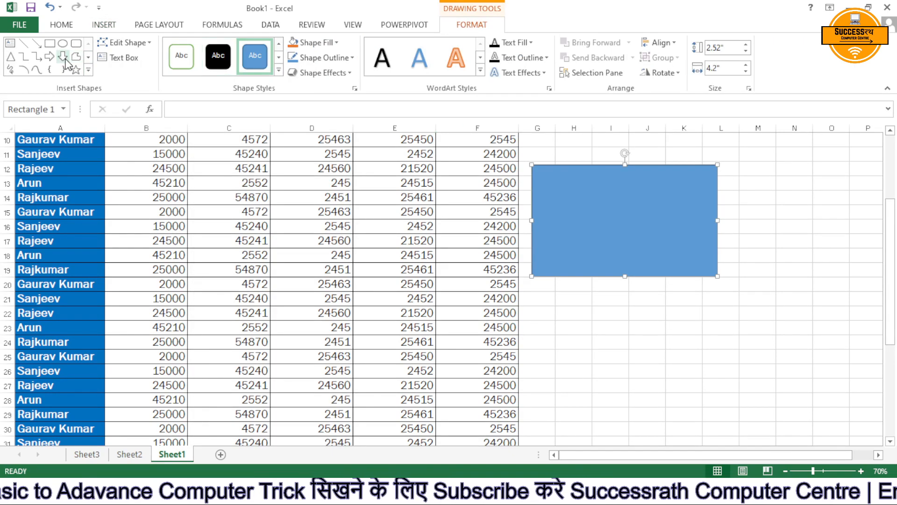
pyautogui.moveTo(583, 302); pyautogui.dragTo(675, 429)
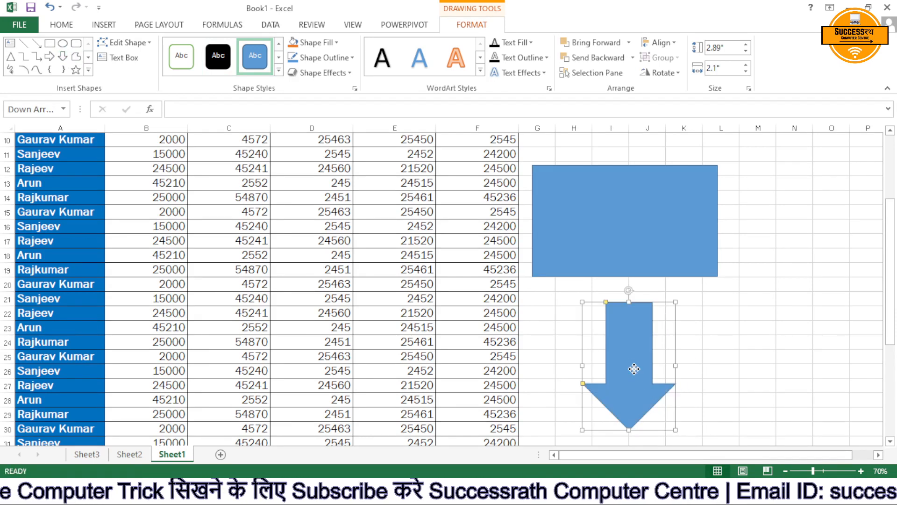
pyautogui.moveTo(635, 368); pyautogui.dragTo(631, 365)
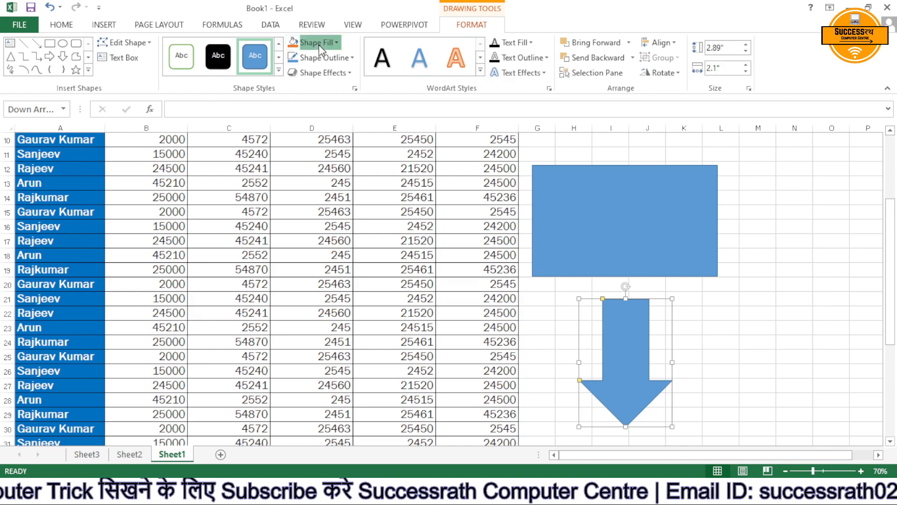
# Fill the down arrow with standard red and the rectangle with standard green.
pyautogui.click(336, 43)
pyautogui.click(304, 160)
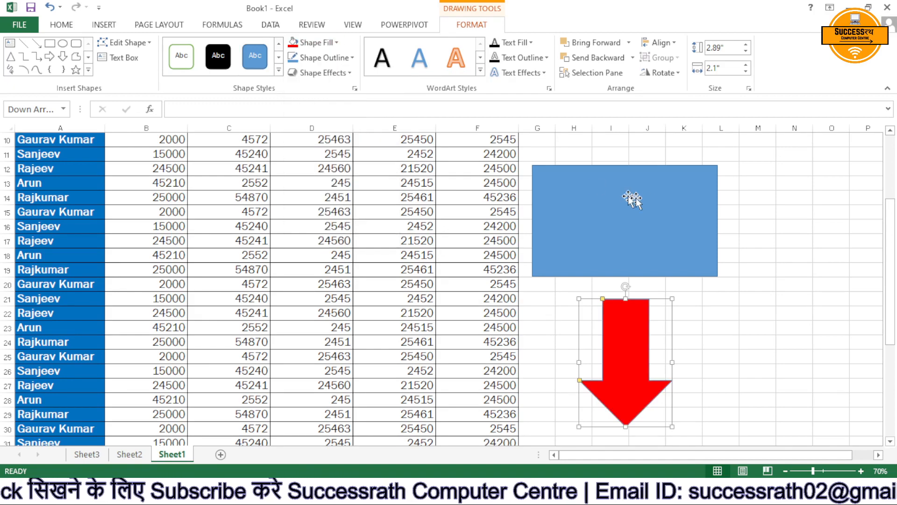
pyautogui.click(631, 195)
pyautogui.click(336, 43)
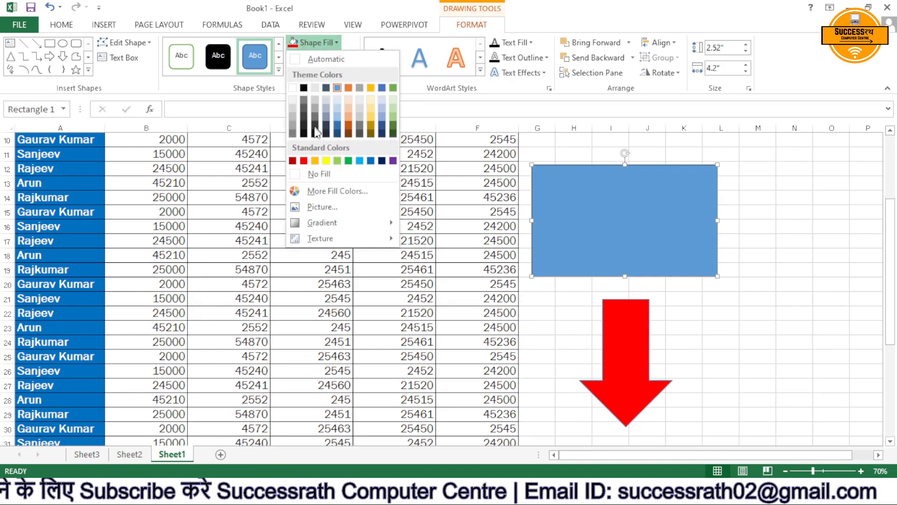
pyautogui.click(343, 162)
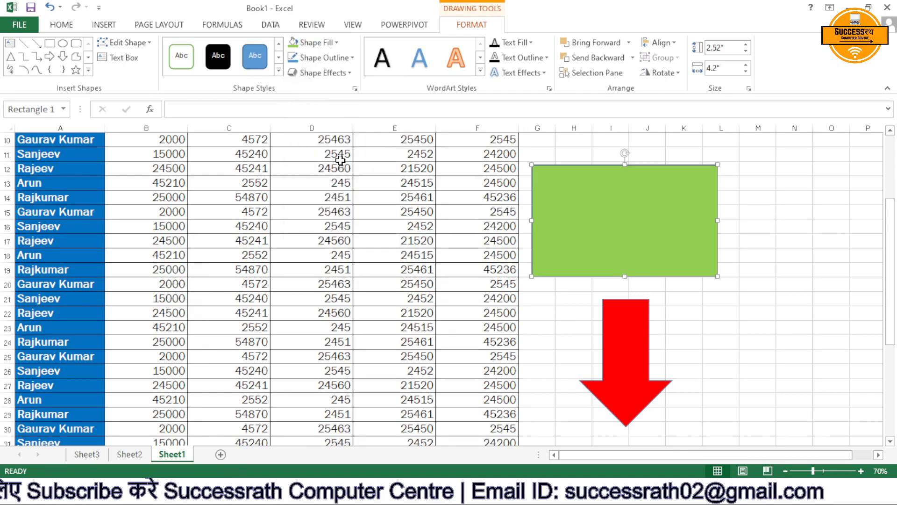
pyautogui.click(336, 42)
pyautogui.click(348, 160)
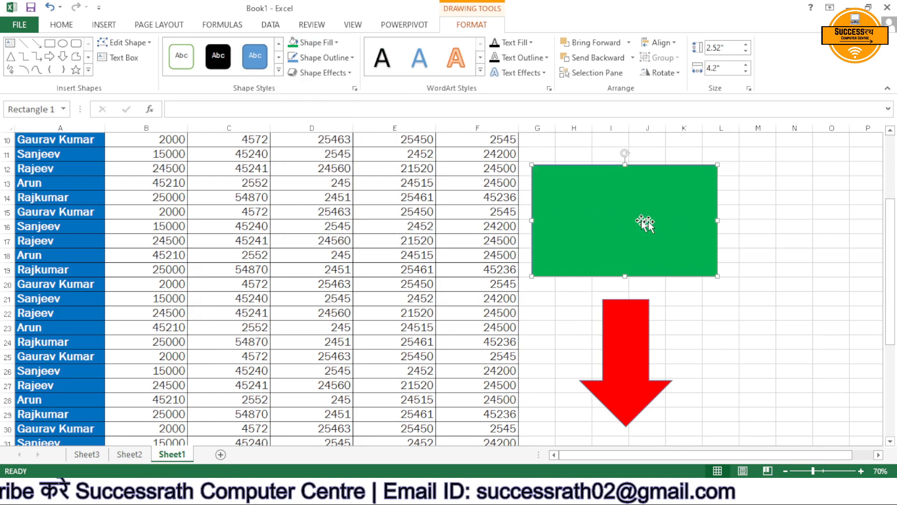
# Move the red down arrow up so that its shaft overlaps the lower middle of the green rectangle.
pyautogui.click(750, 225)
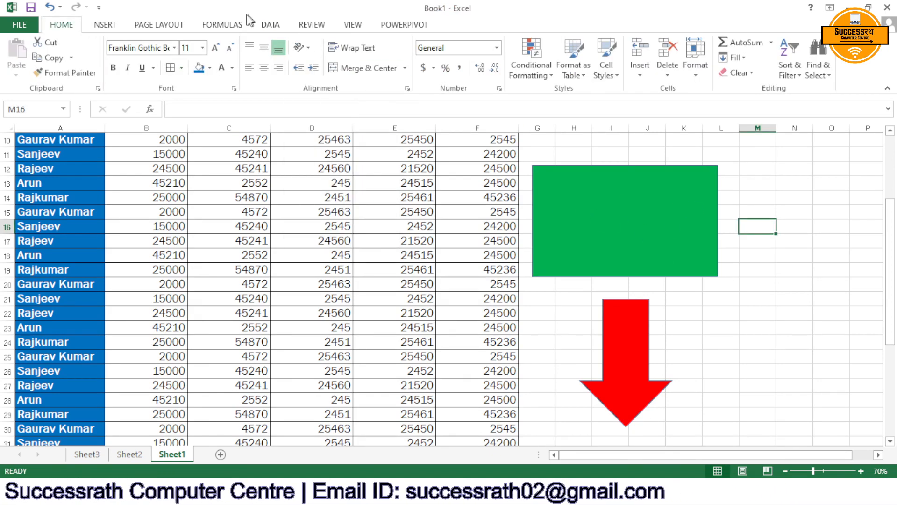
pyautogui.click(161, 25)
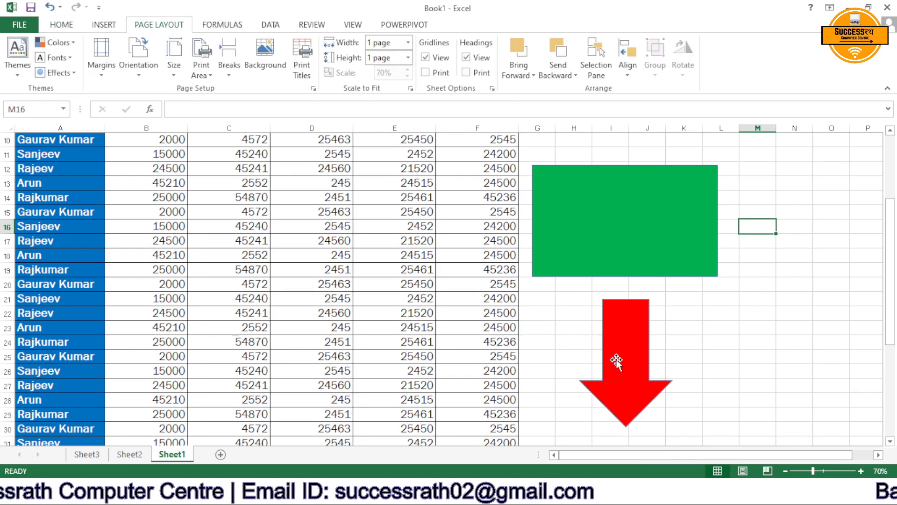
pyautogui.moveTo(623, 360); pyautogui.dragTo(613, 283)
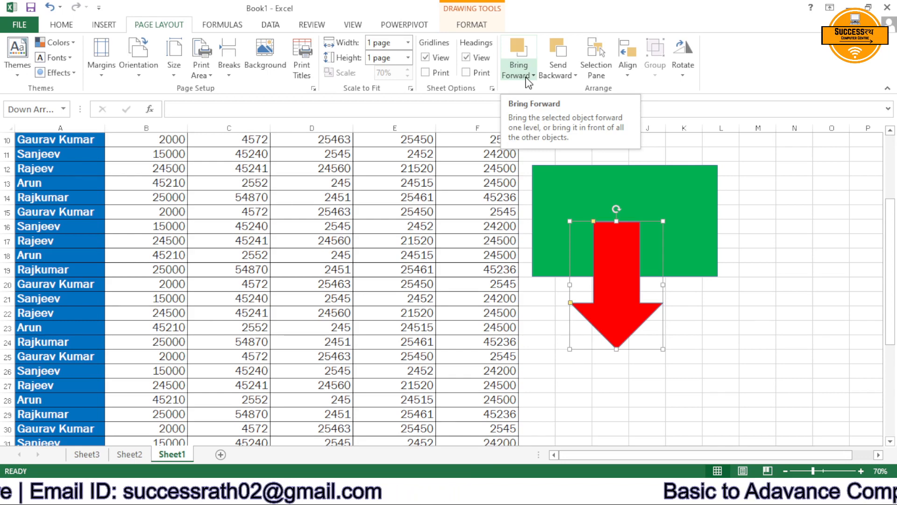
# Bring the green rectangle forward in front of the red arrow and send it backward again.
pyautogui.click(672, 199)
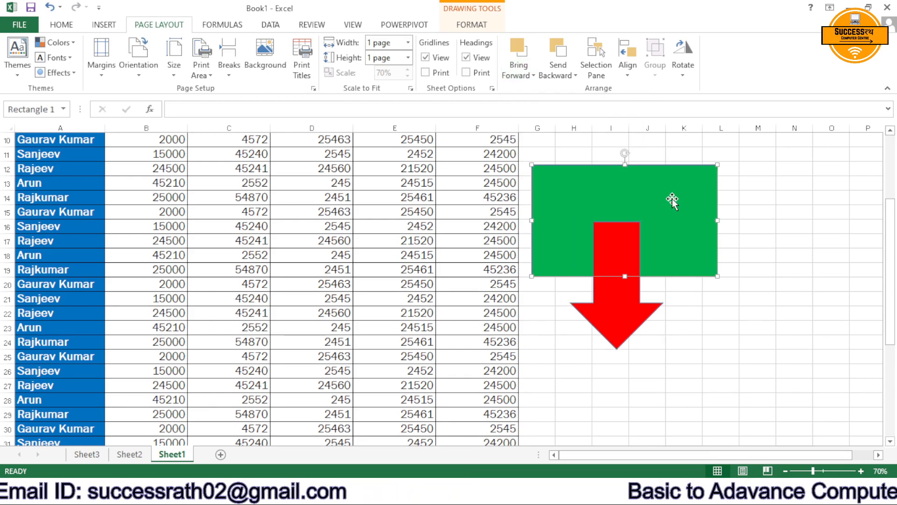
pyautogui.click(519, 51)
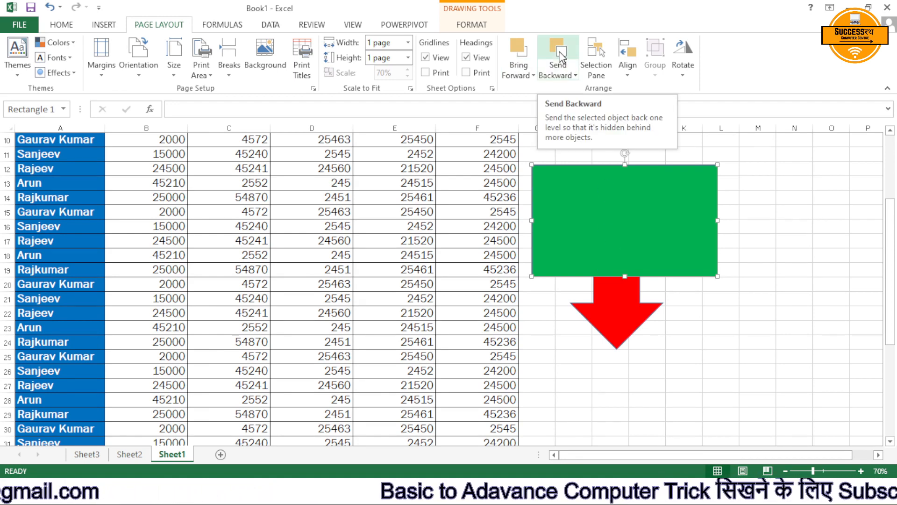
pyautogui.click(561, 58)
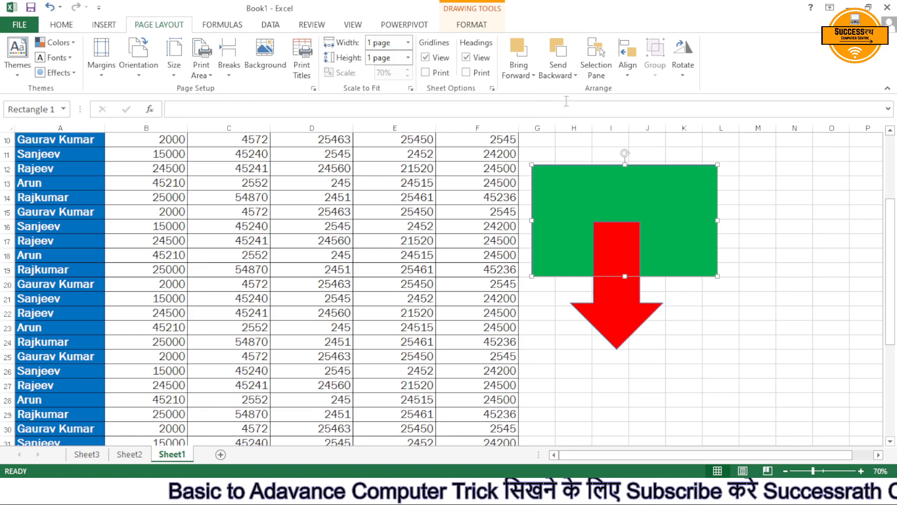
# Show the Selection pane and toggle the visibility of the down arrow and the rectangle off and back on individually.
pyautogui.click(602, 74)
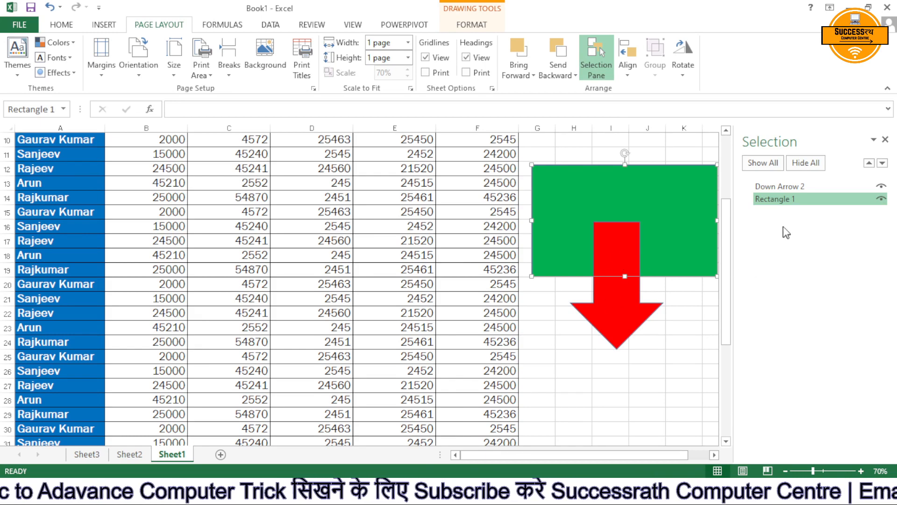
pyautogui.click(882, 187)
pyautogui.click(882, 187)
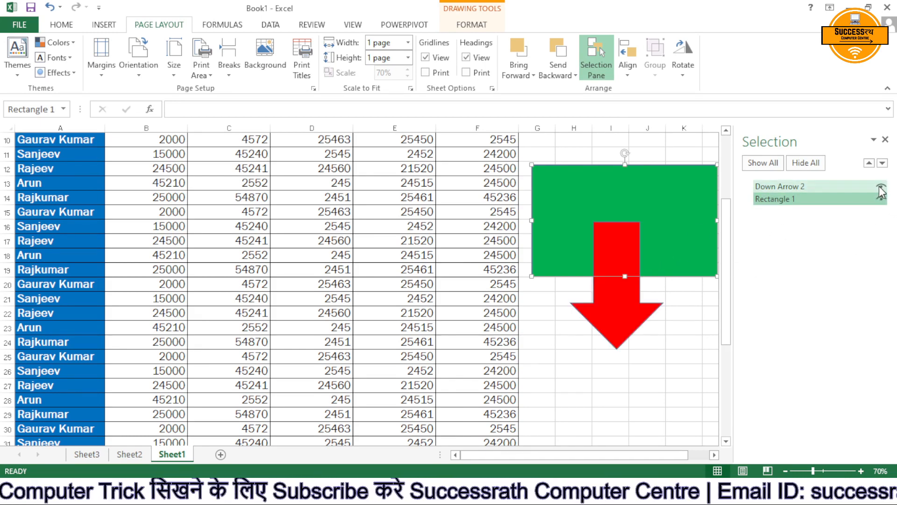
pyautogui.click(882, 199)
pyautogui.click(882, 199)
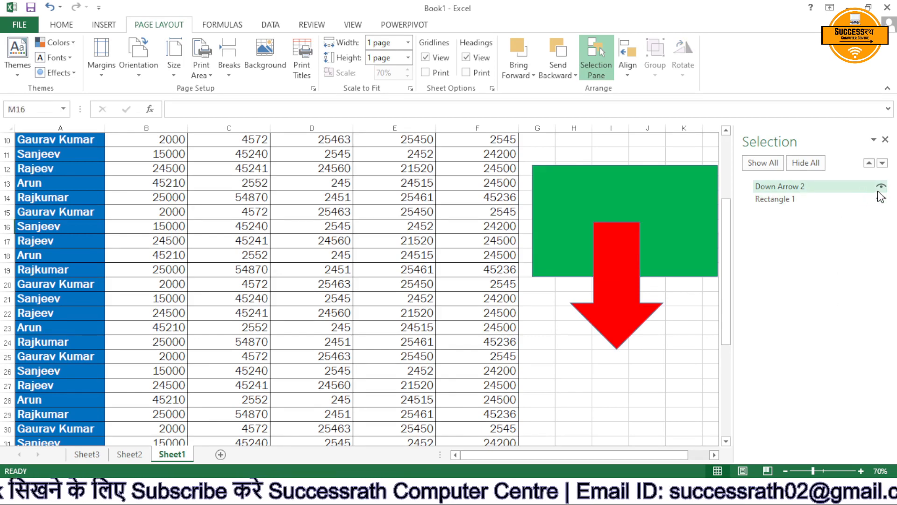
pyautogui.click(882, 187)
pyautogui.click(882, 187)
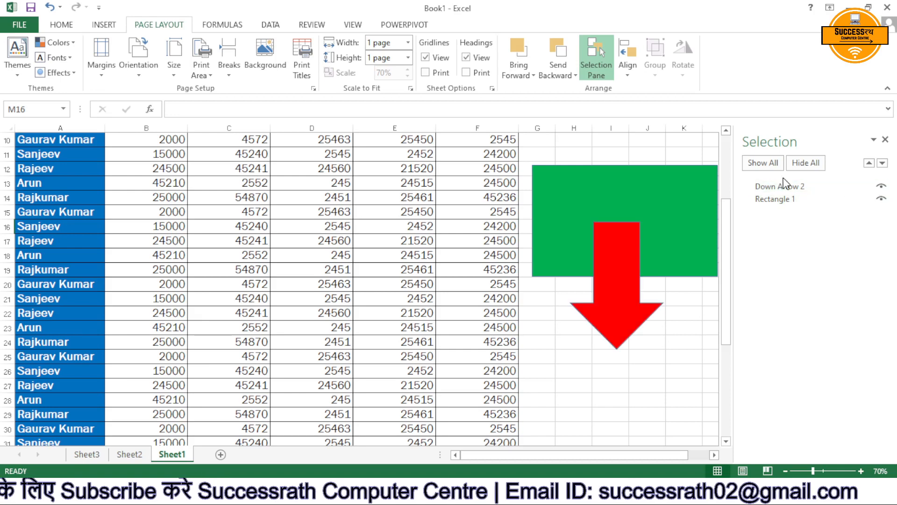
# Hide all shapes at once, show them all again, and close the Selection pane.
pyautogui.click(803, 164)
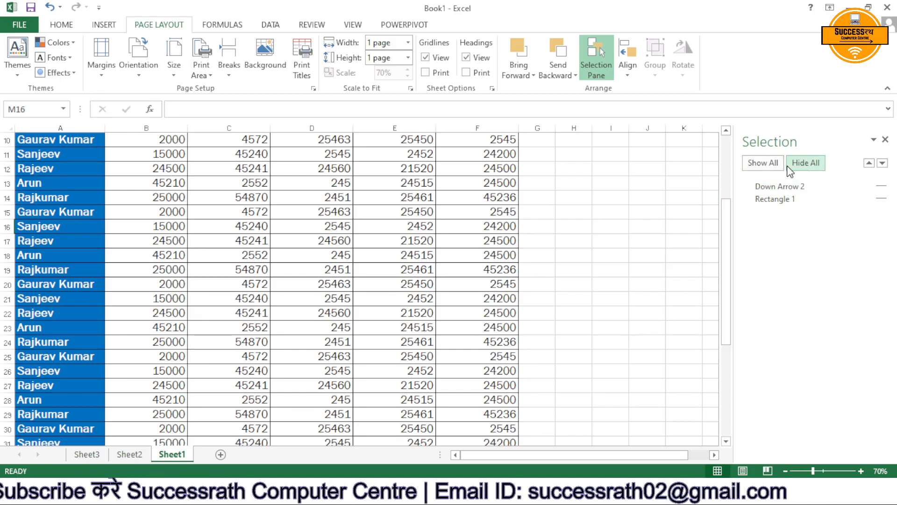
pyautogui.click(775, 166)
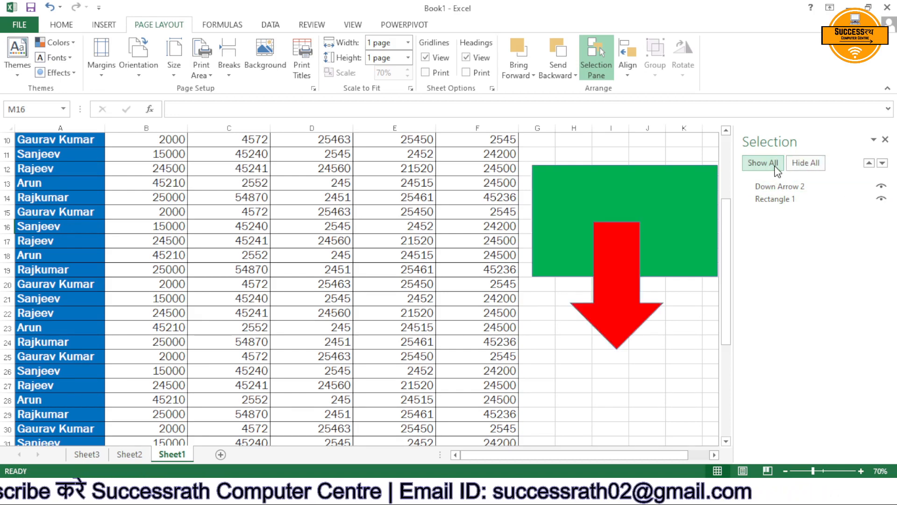
pyautogui.click(885, 140)
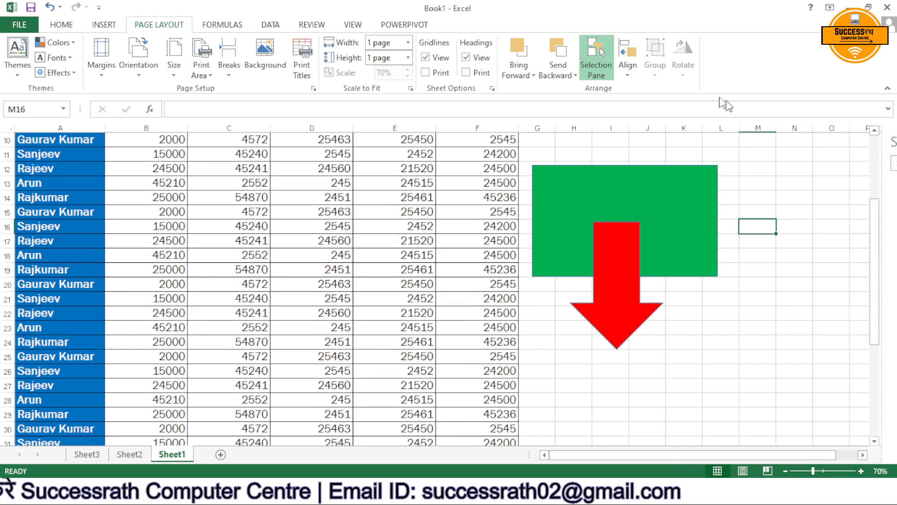
# Check the Align options with no shape selected and with only the red arrow selected.
pyautogui.click(628, 72)
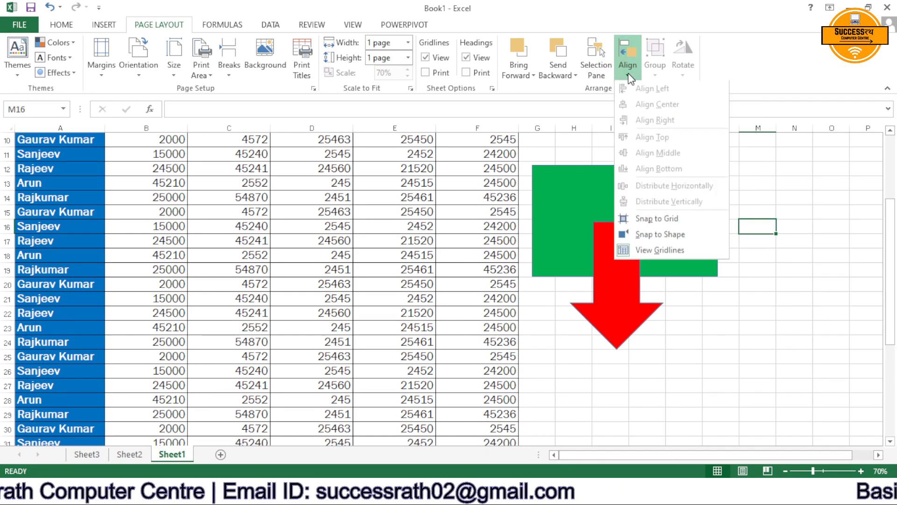
pyautogui.press('Escape')
pyautogui.click(599, 286)
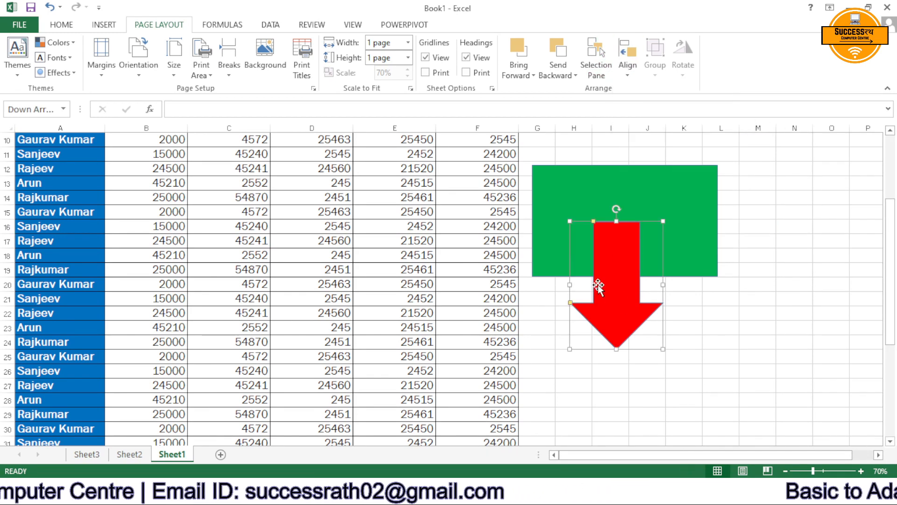
pyautogui.click(634, 78)
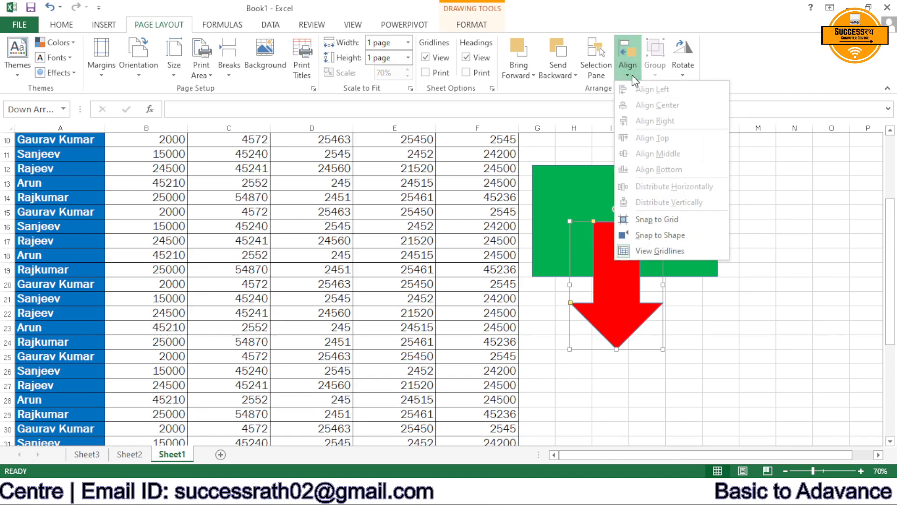
pyautogui.click(617, 303)
# Move the red arrow onto the sales table, check the Align options there, and return it over the green rectangle's lower middle.
pyautogui.moveTo(626, 315); pyautogui.dragTo(228, 304)
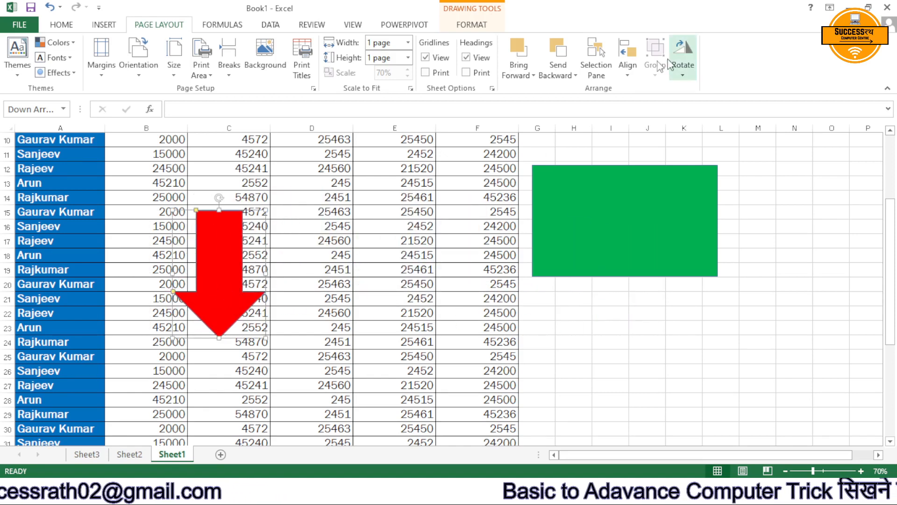
pyautogui.click(628, 73)
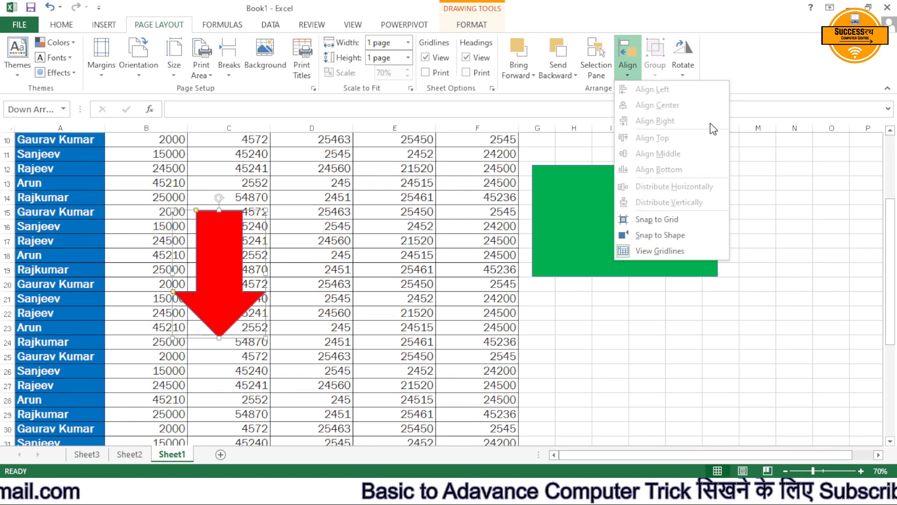
pyautogui.click(567, 327)
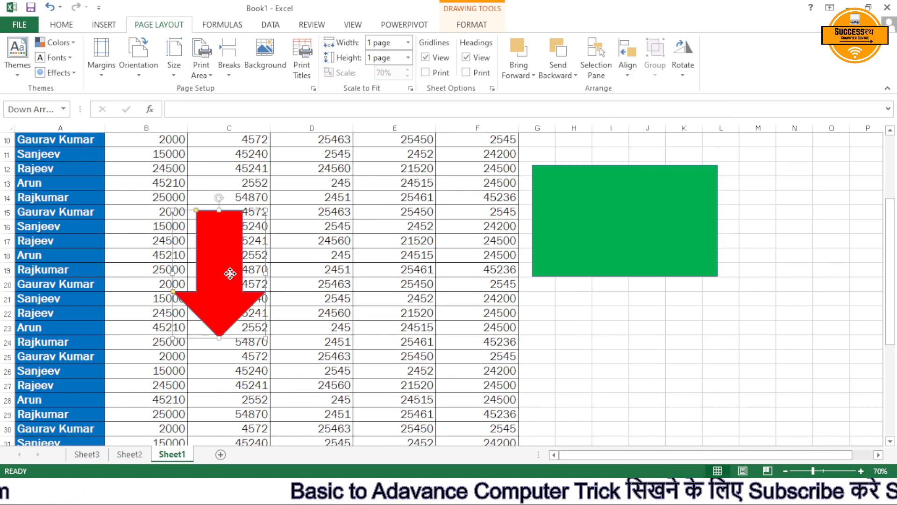
pyautogui.moveTo(225, 275); pyautogui.dragTo(627, 274)
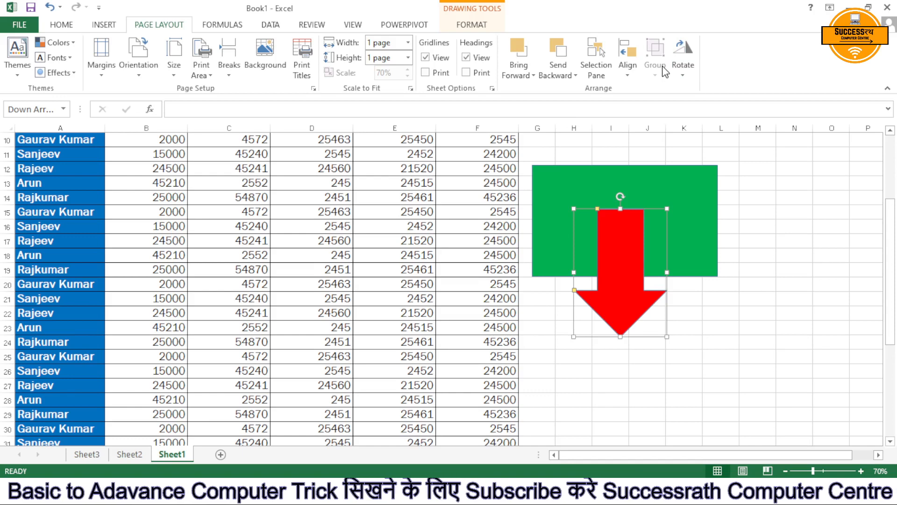
# Select the arrow and rectangle together and apply Align Left, Align Center and Align Right in turn.
pyautogui.keyDown('ctrl'); pyautogui.click(684, 182); pyautogui.keyUp('ctrl')
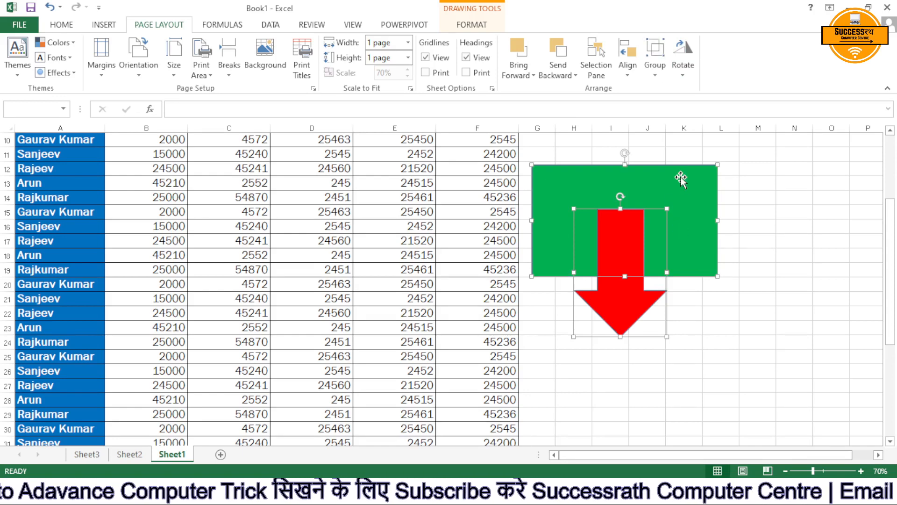
pyautogui.click(628, 63)
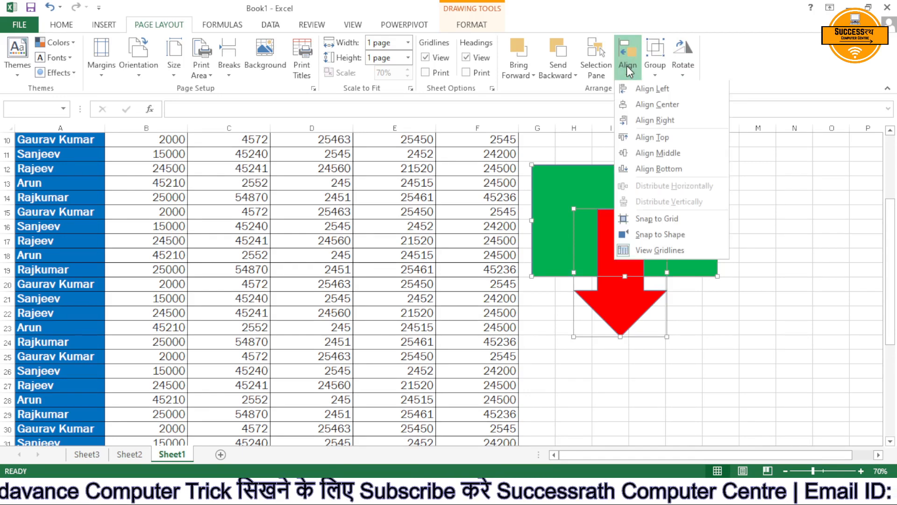
pyautogui.click(657, 89)
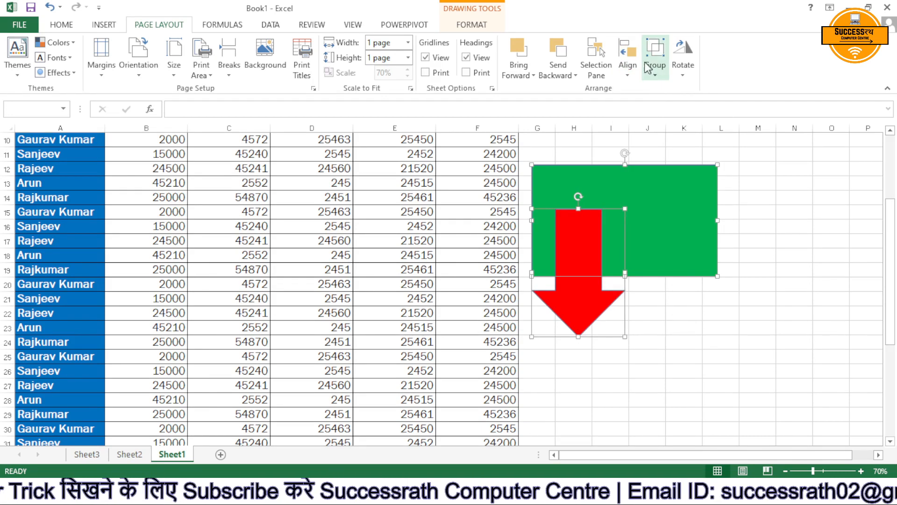
pyautogui.click(627, 63)
pyautogui.click(654, 105)
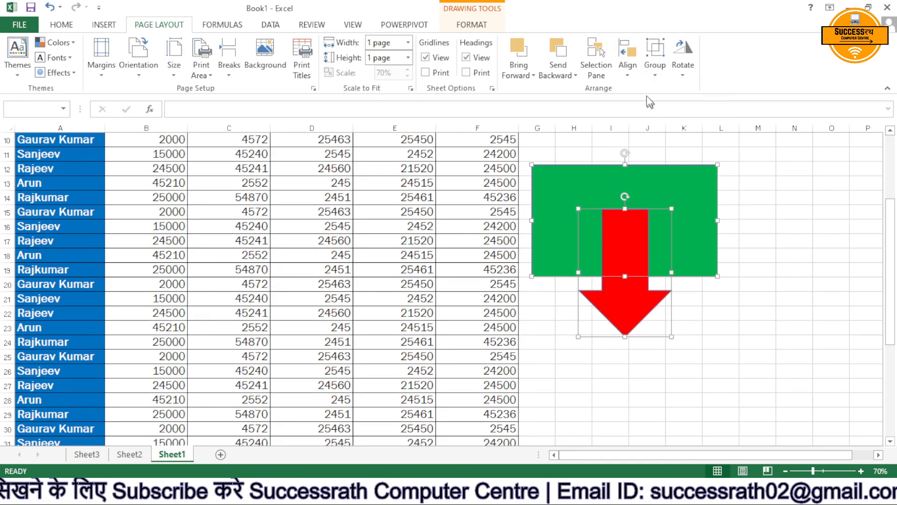
pyautogui.click(631, 65)
pyautogui.click(657, 121)
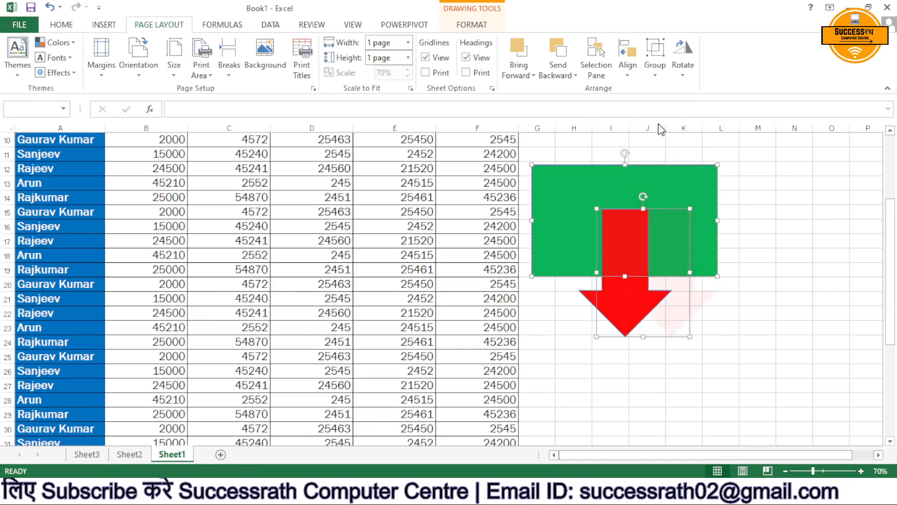
# Apply Align Top, Align Bottom and Align Middle in turn to both shapes, then deselect them and close the Selection pane.
pyautogui.click(631, 77)
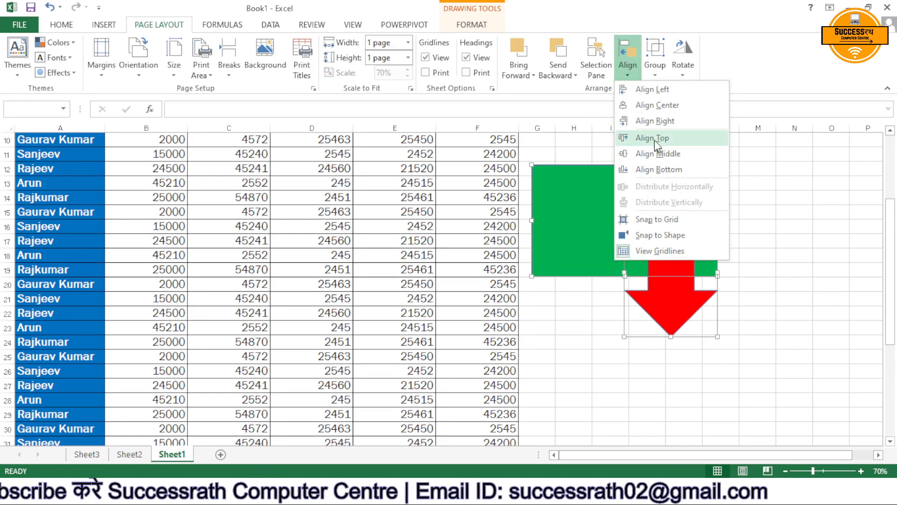
pyautogui.click(654, 138)
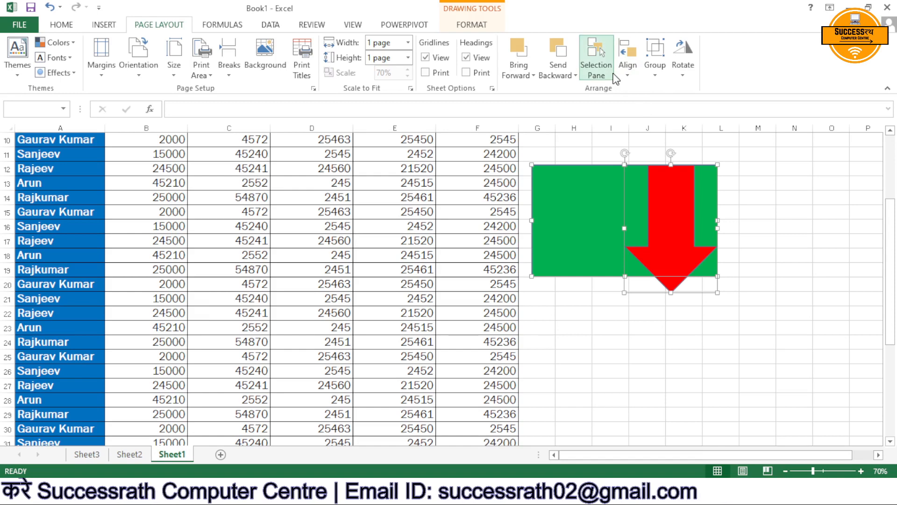
pyautogui.click(597, 68)
pyautogui.click(628, 70)
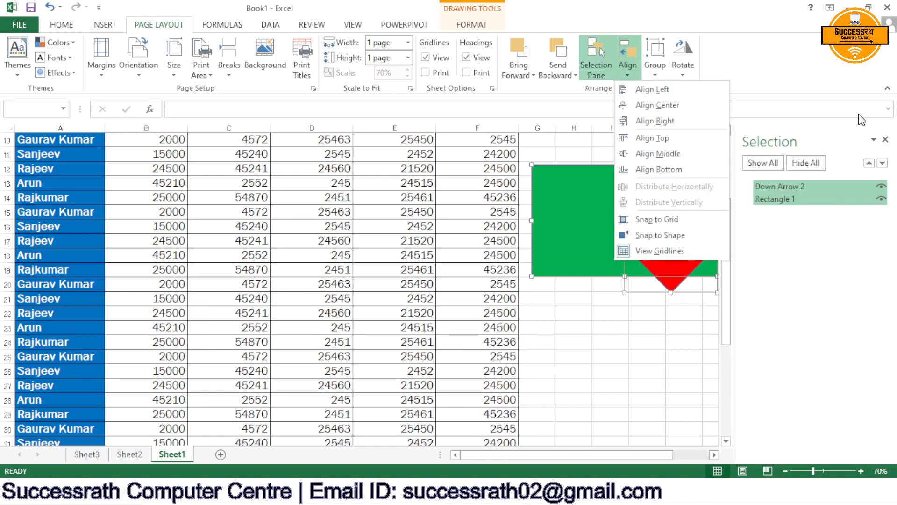
pyautogui.click(684, 171)
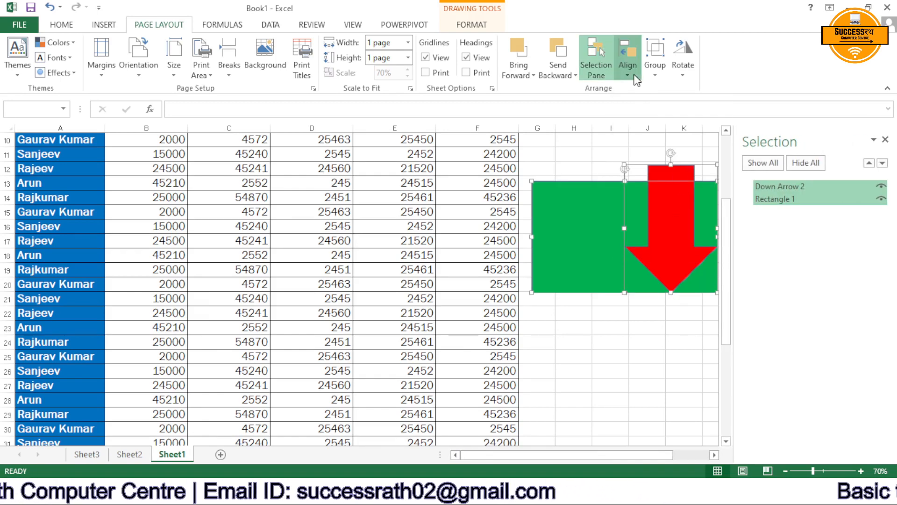
pyautogui.click(627, 56)
pyautogui.click(646, 155)
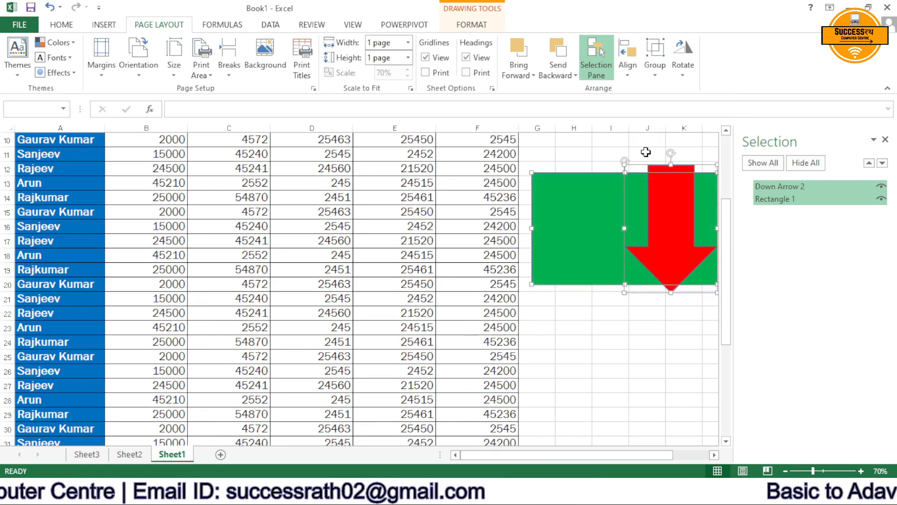
pyautogui.click(601, 334)
pyautogui.click(885, 140)
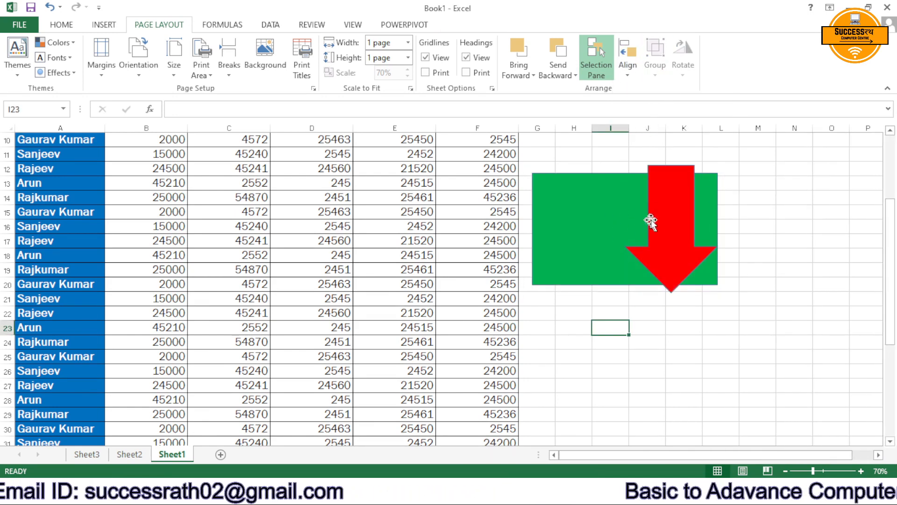
# Reposition the rectangle slightly higher and the red arrow so its shaft overlaps the rectangle's lower middle.
pyautogui.moveTo(669, 218); pyautogui.dragTo(657, 305)
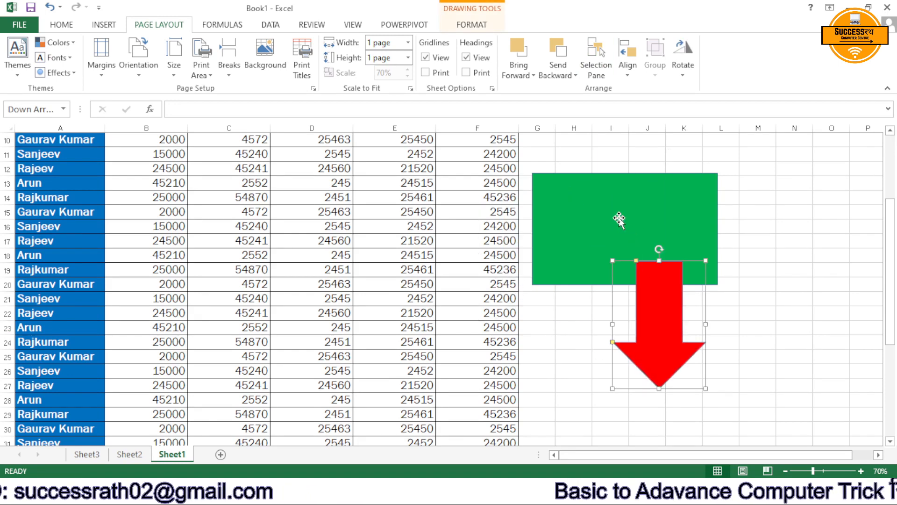
pyautogui.moveTo(627, 216); pyautogui.dragTo(635, 198)
pyautogui.moveTo(670, 303); pyautogui.dragTo(655, 261)
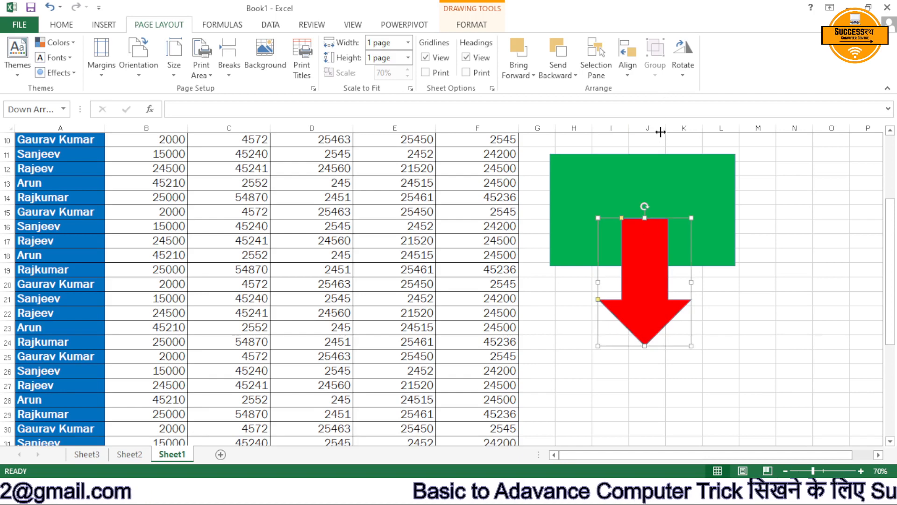
# Select the red arrow and the green rectangle together and group them.
pyautogui.keyDown('shift'); pyautogui.click(667, 172); pyautogui.keyUp('shift')
pyautogui.click(656, 54)
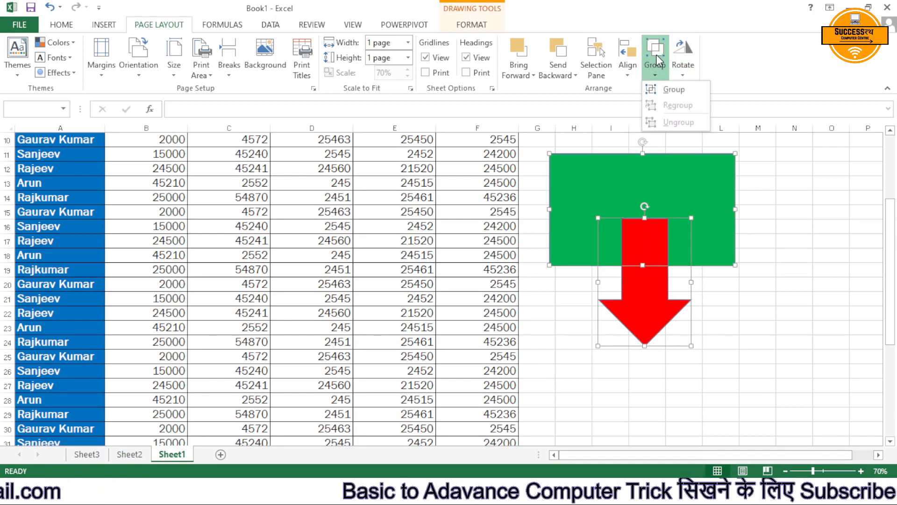
pyautogui.click(675, 90)
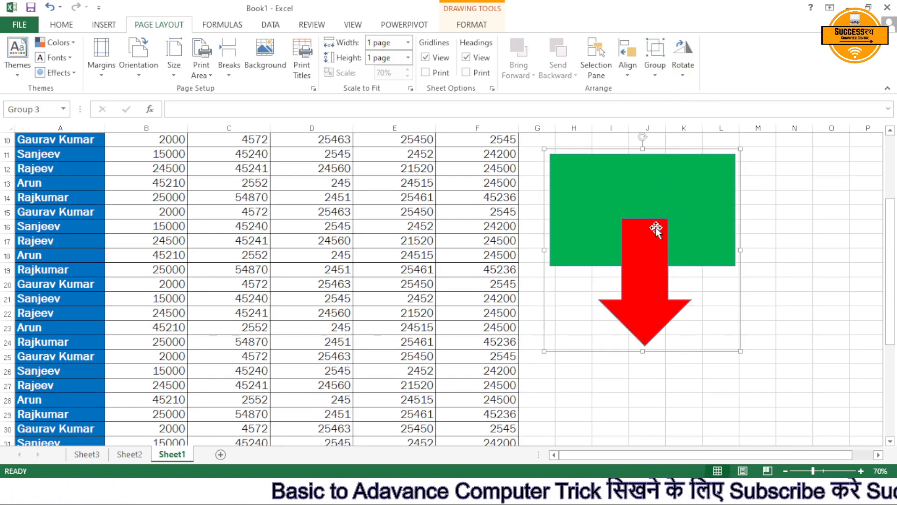
# Move the grouped rectangle and arrow slightly lower, and ungroup and group the two shapes again.
pyautogui.moveTo(657, 230); pyautogui.dragTo(586, 222)
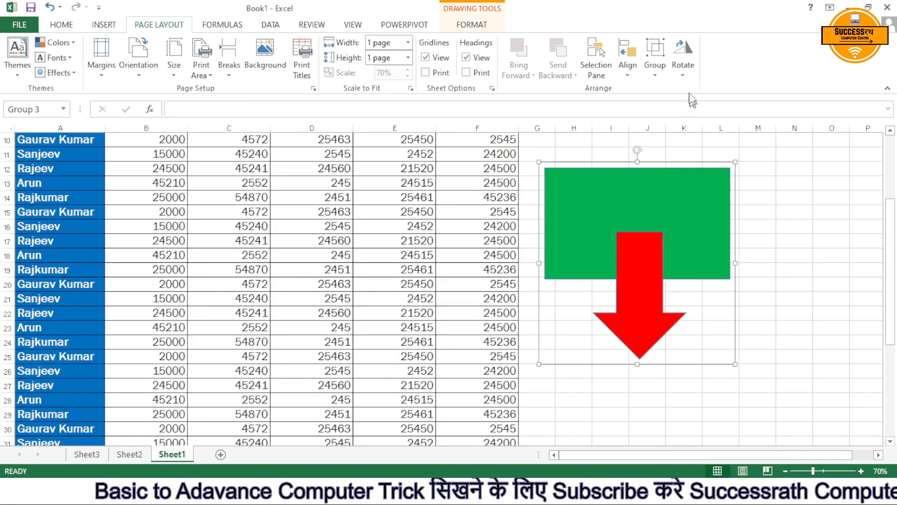
pyautogui.click(655, 76)
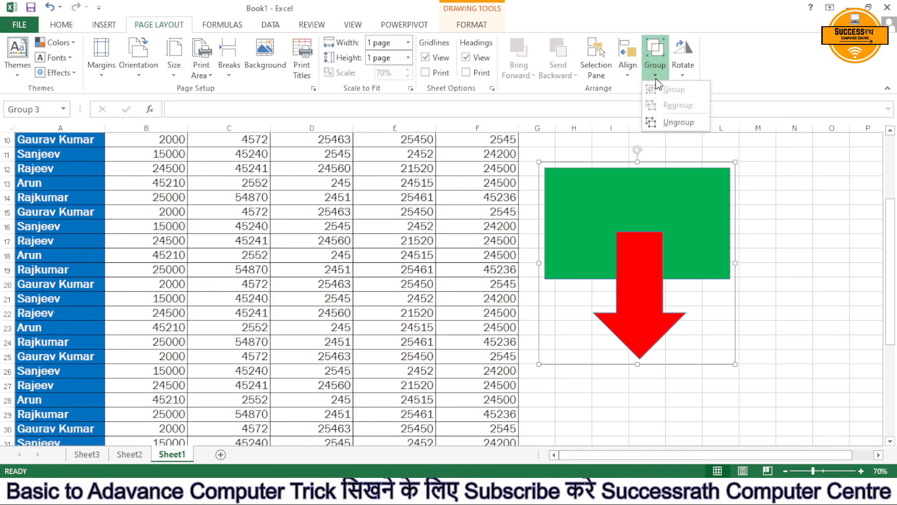
pyautogui.click(679, 121)
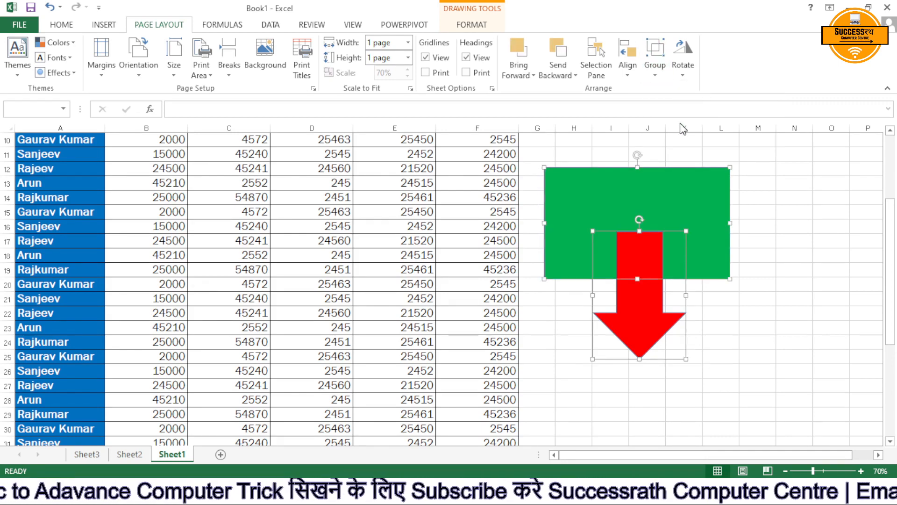
pyautogui.click(659, 72)
pyautogui.click(670, 94)
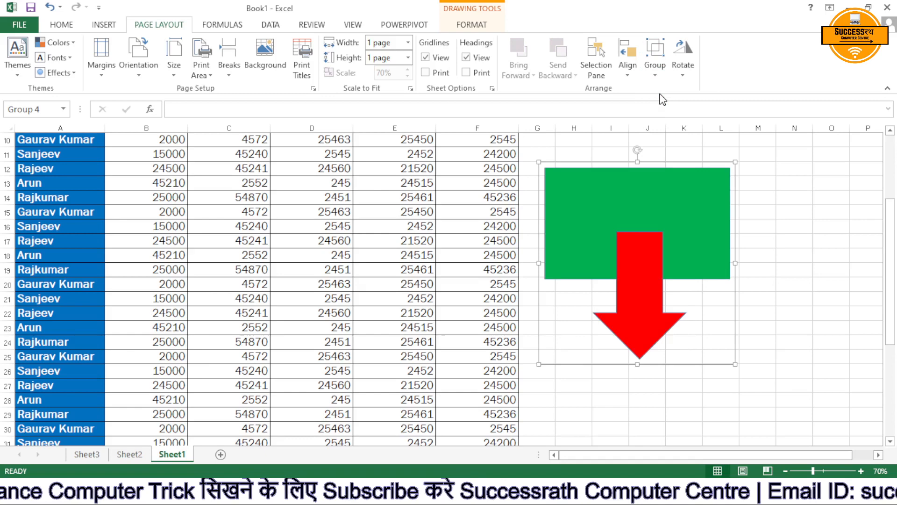
# Rotate the grouped rectangle and arrow right by 90° and preview the remaining rotate and flip options without applying them.
pyautogui.click(682, 75)
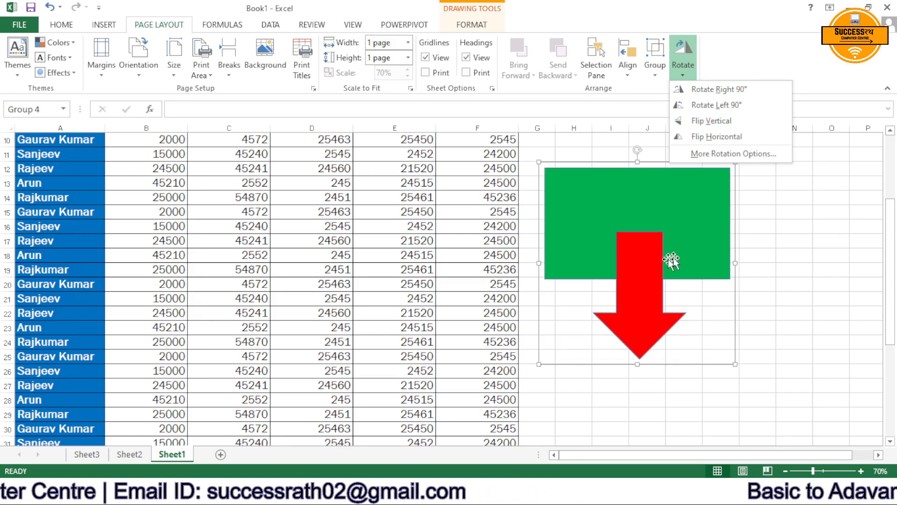
pyautogui.click(704, 89)
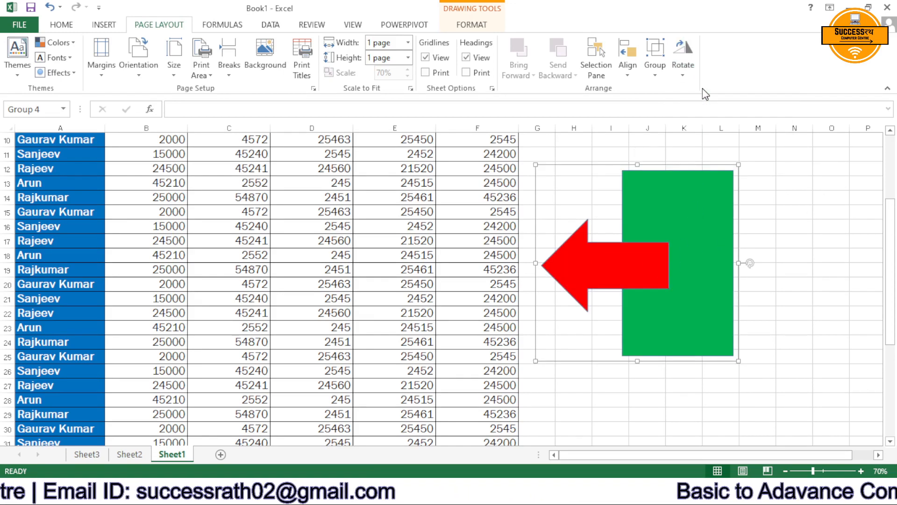
pyautogui.click(691, 75)
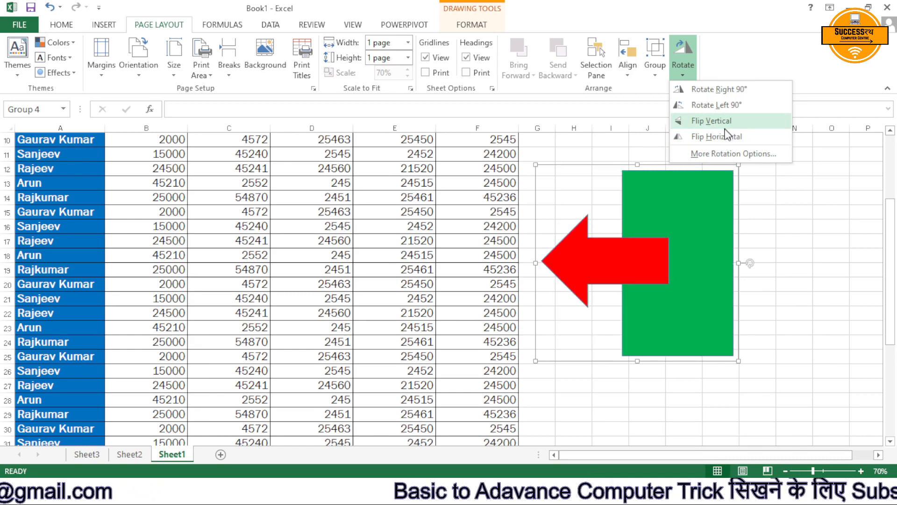
pyautogui.press('Escape')
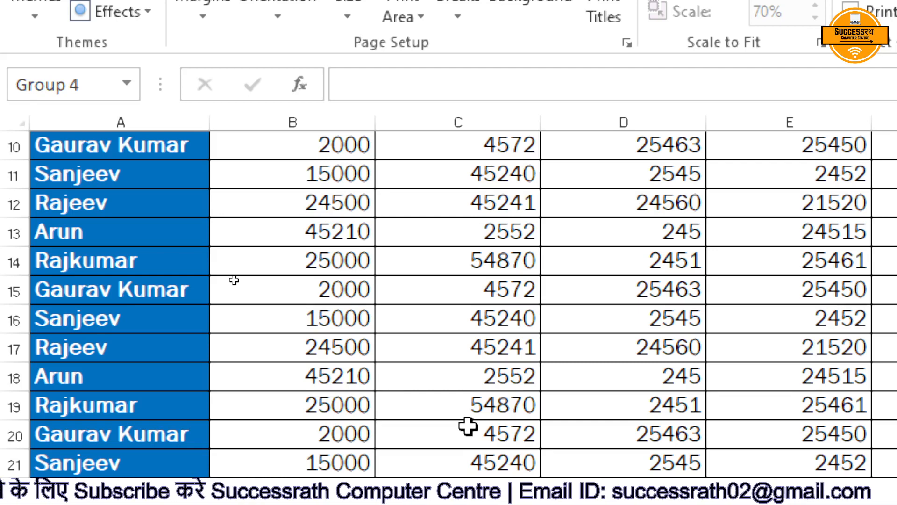
pyautogui.scroll(-5, 262, 227)
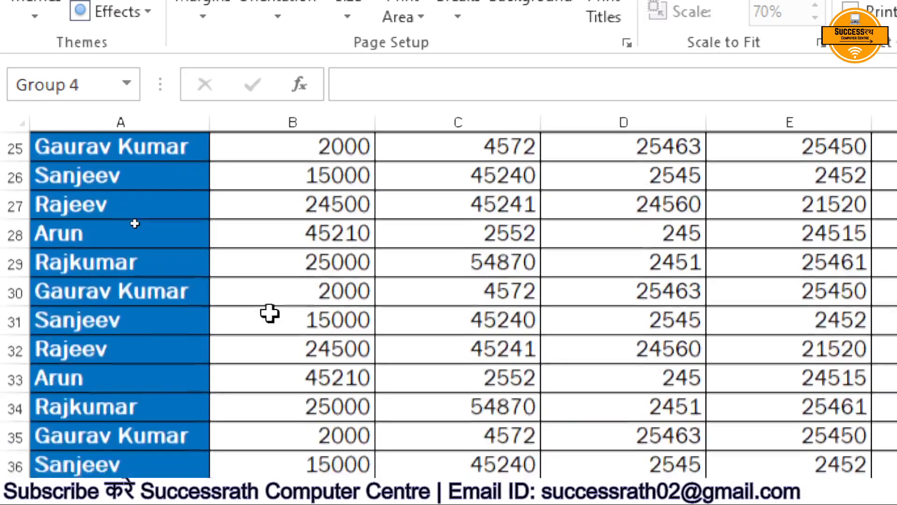
pyautogui.scroll(8, 269, 314)
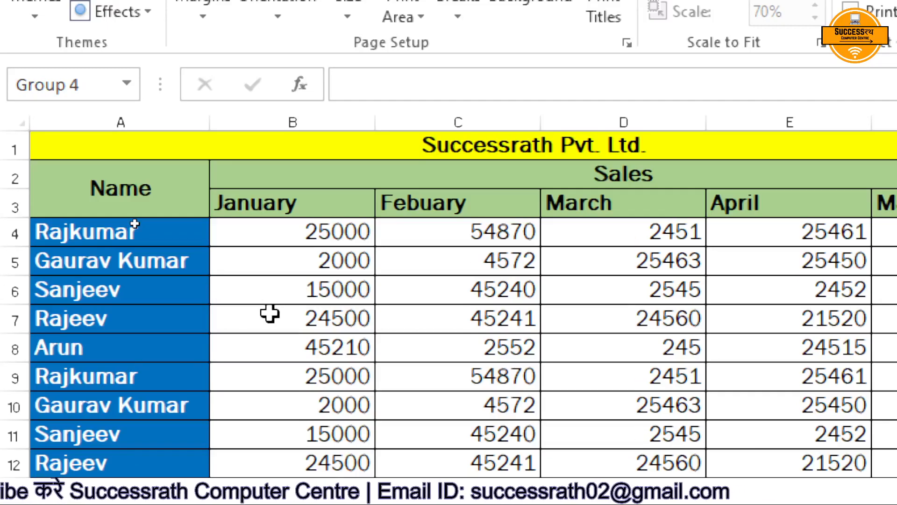